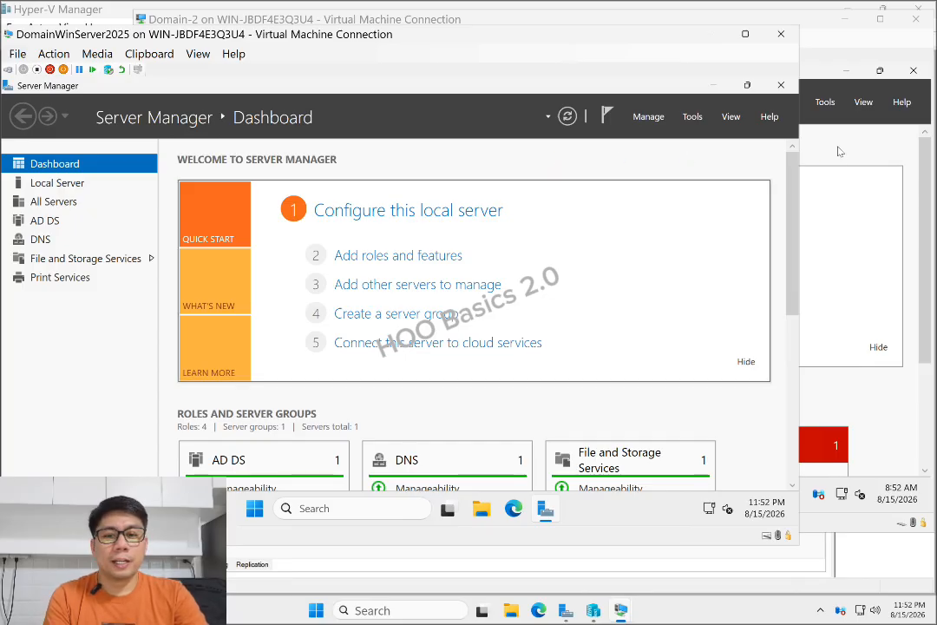
# Check the AD DS servers on the existing domain controller, then bring the Domain-2 VM window forward
pyautogui.click(44, 220)
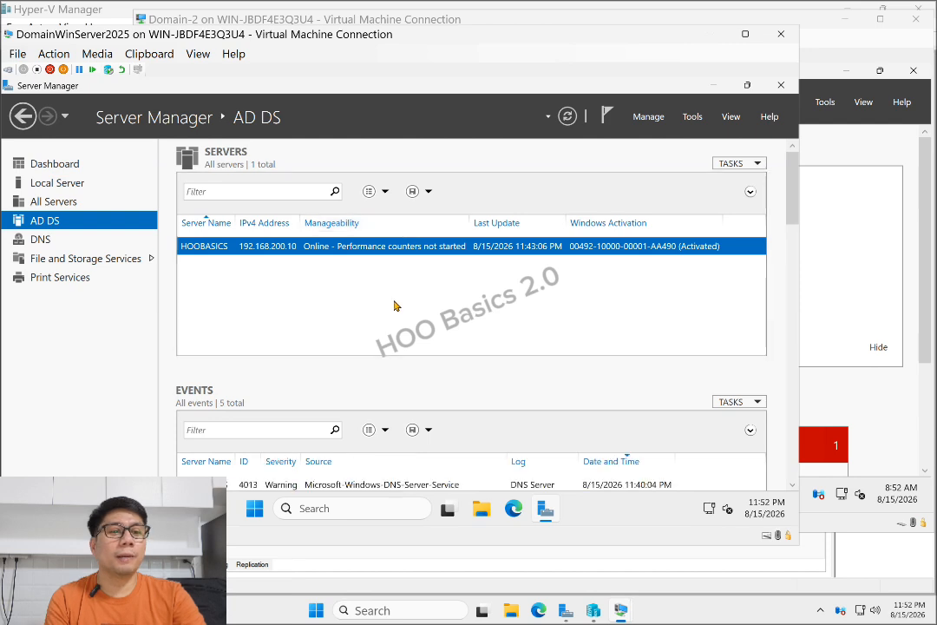
pyautogui.click(837, 148)
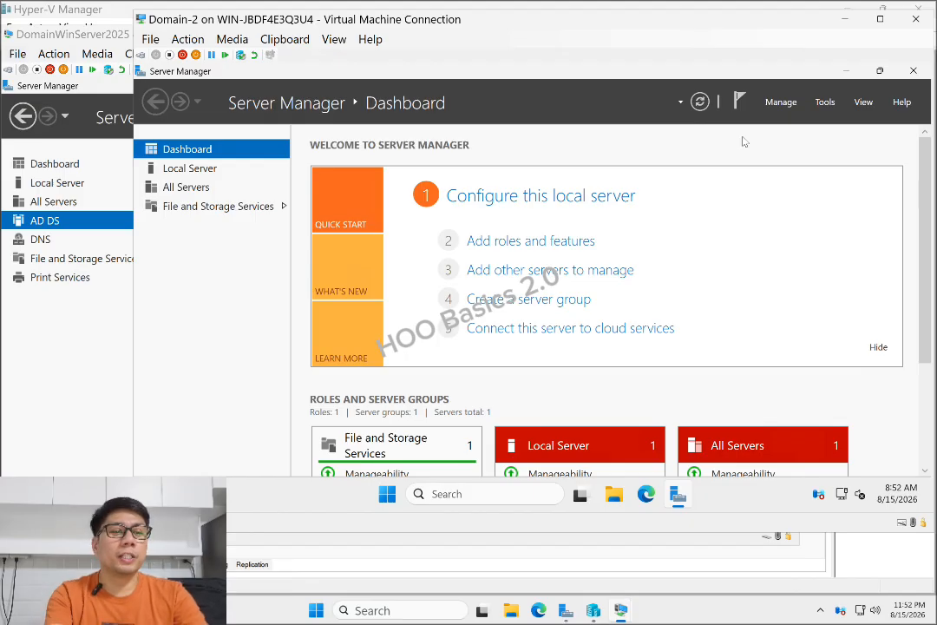
# Minimize Server Manager and check the network status panel on the Domain-2 desktop
pyautogui.click(846, 71)
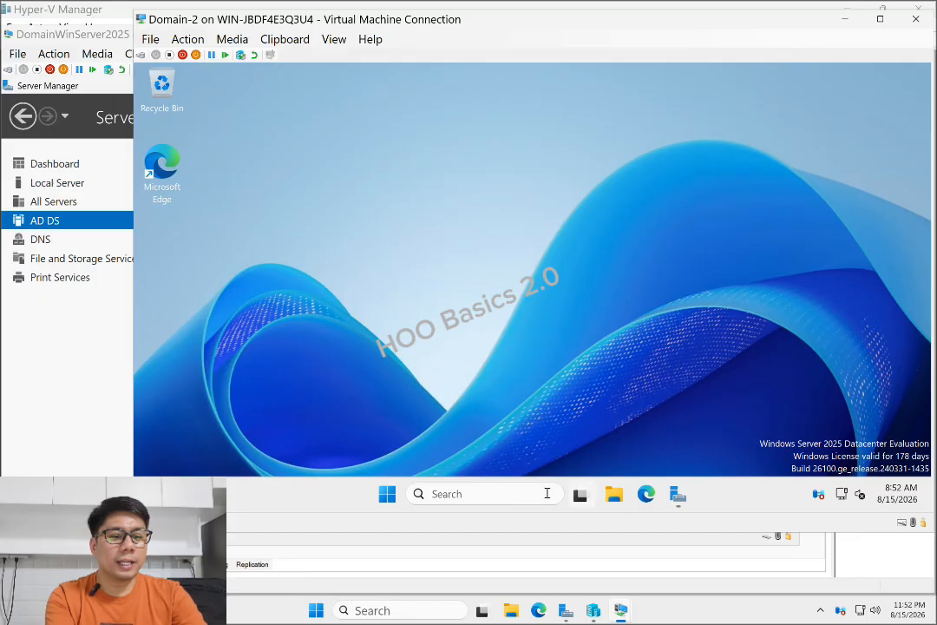
pyautogui.click(843, 493)
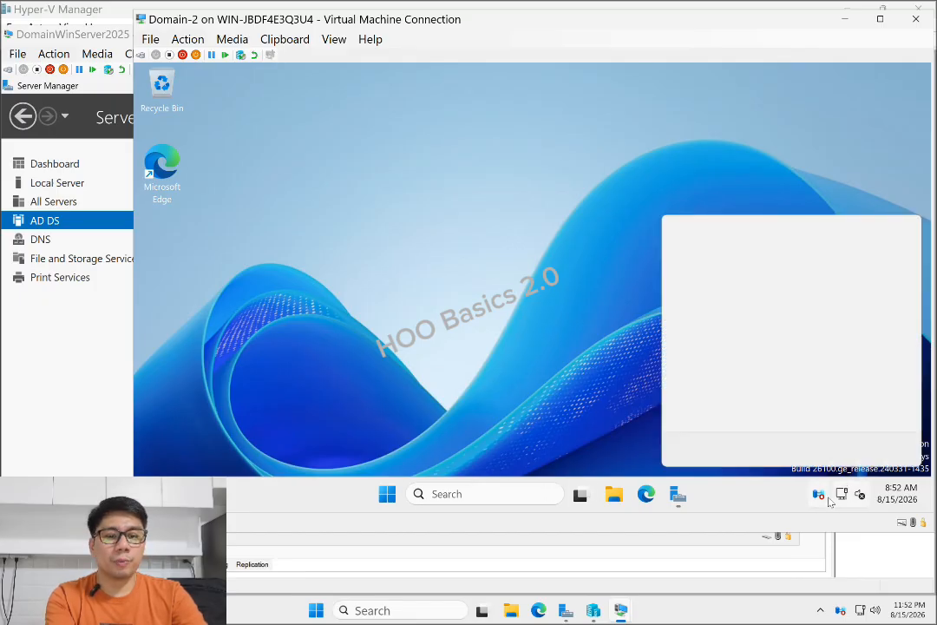
pyautogui.click(466, 276)
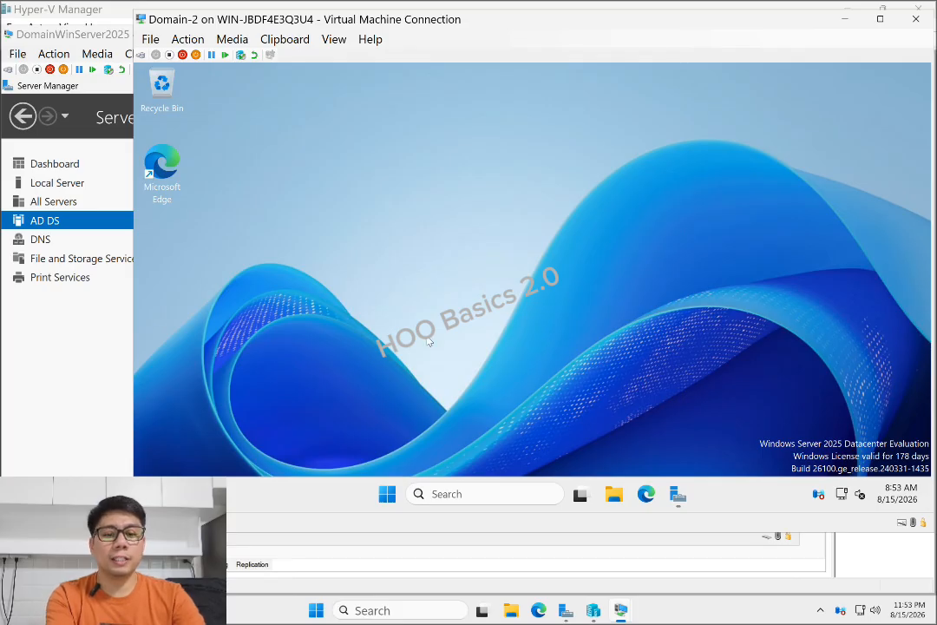
# Search Windows for 'contr' and launch Control Panel from the results
pyautogui.click(448, 491)
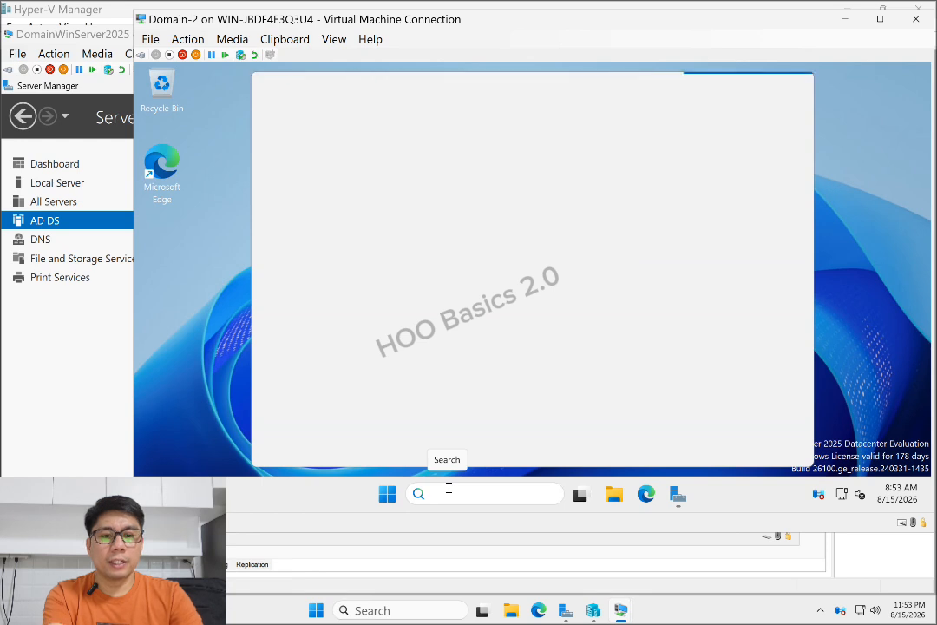
pyautogui.write('contr')
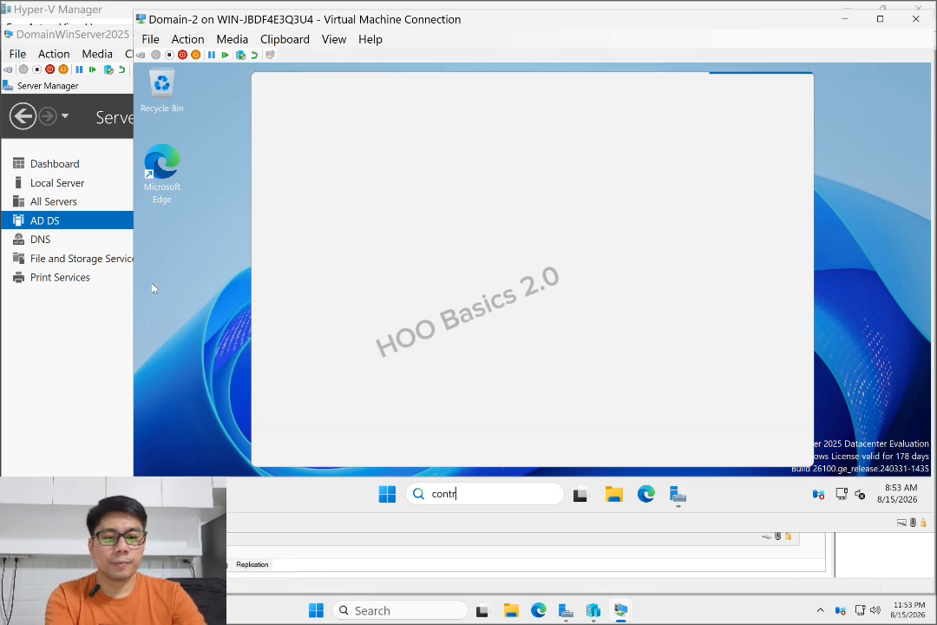
pyautogui.click(150, 285)
pyautogui.click(489, 494)
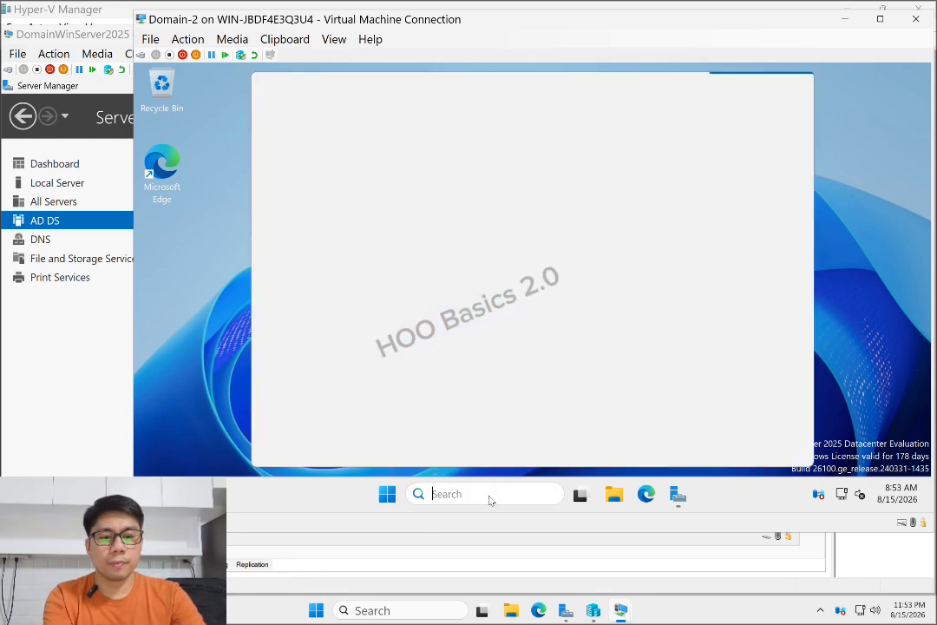
pyautogui.write('contr')
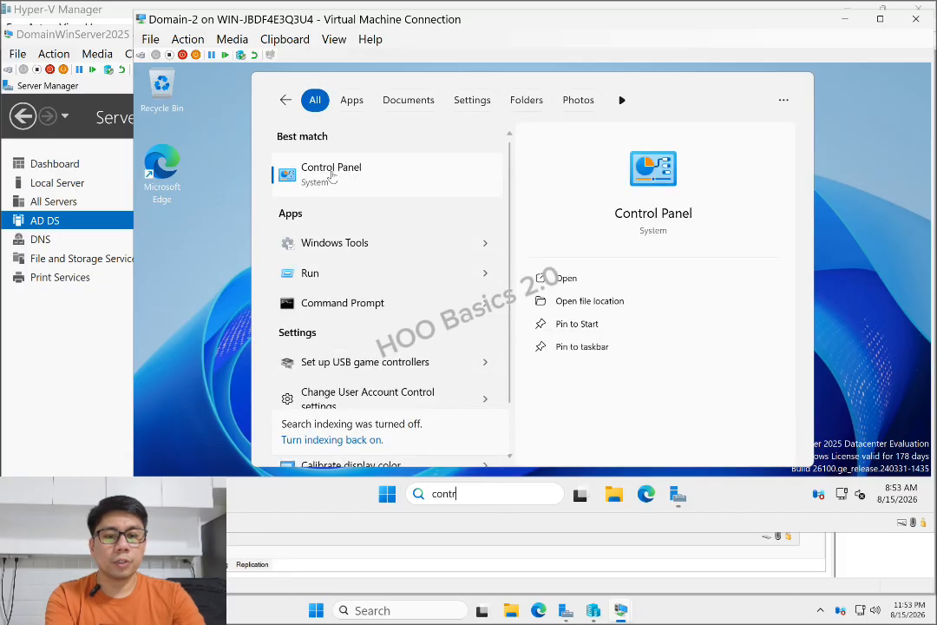
pyautogui.click(334, 176)
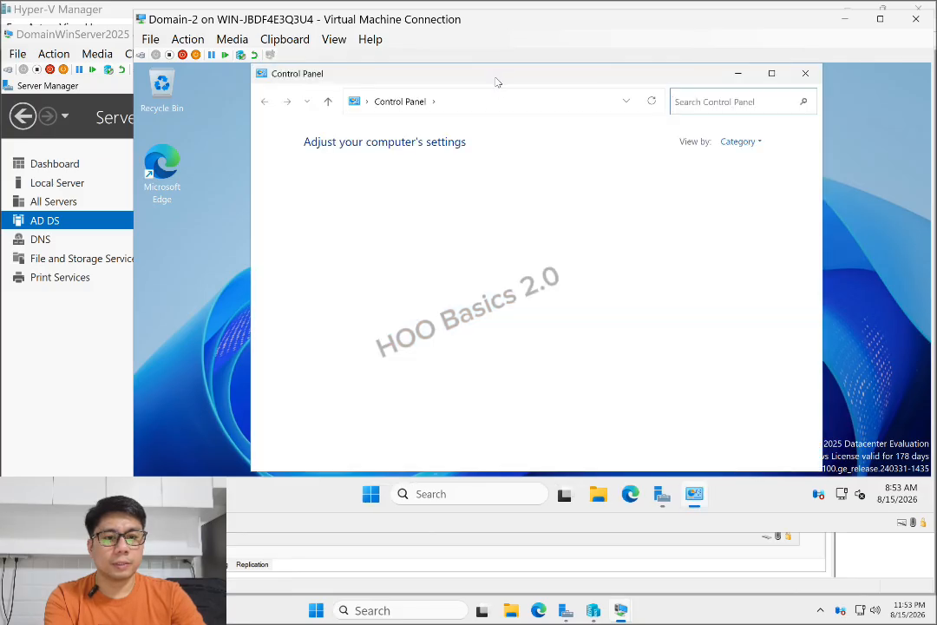
# Go through Network and Internet and Network and Sharing Center to the network adapters list
pyautogui.moveTo(495, 78); pyautogui.dragTo(501, 78)
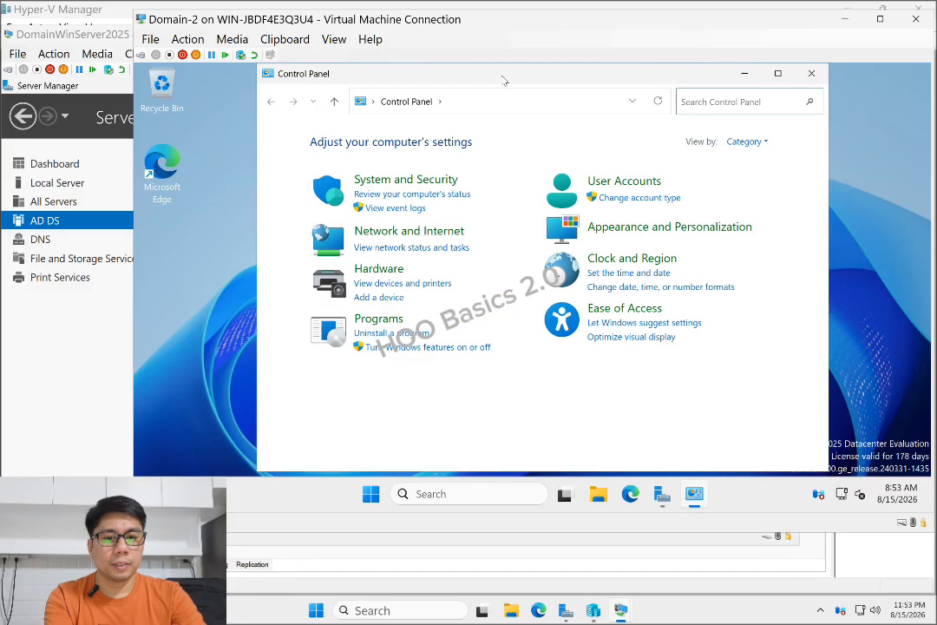
pyautogui.click(389, 236)
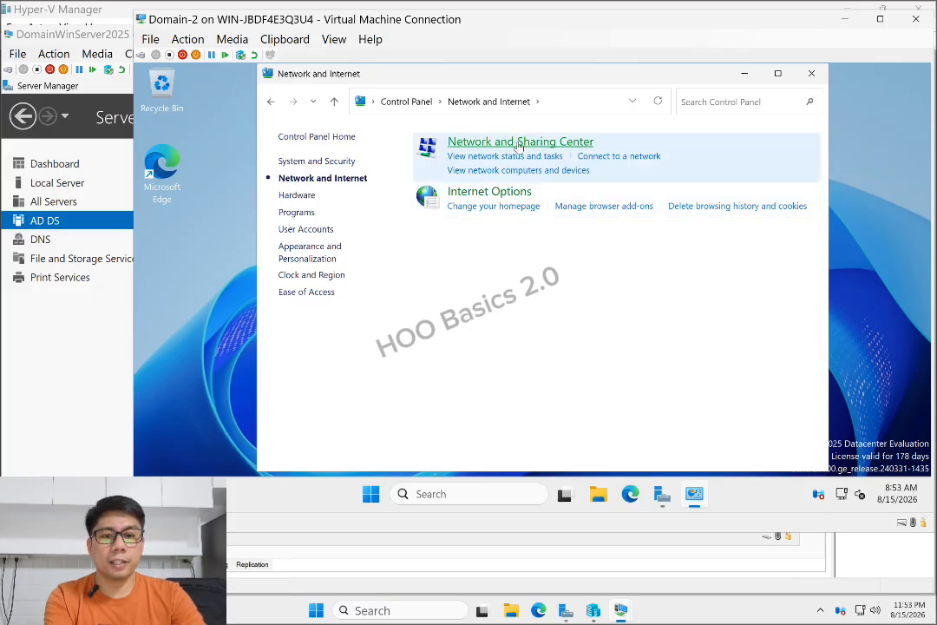
pyautogui.click(517, 146)
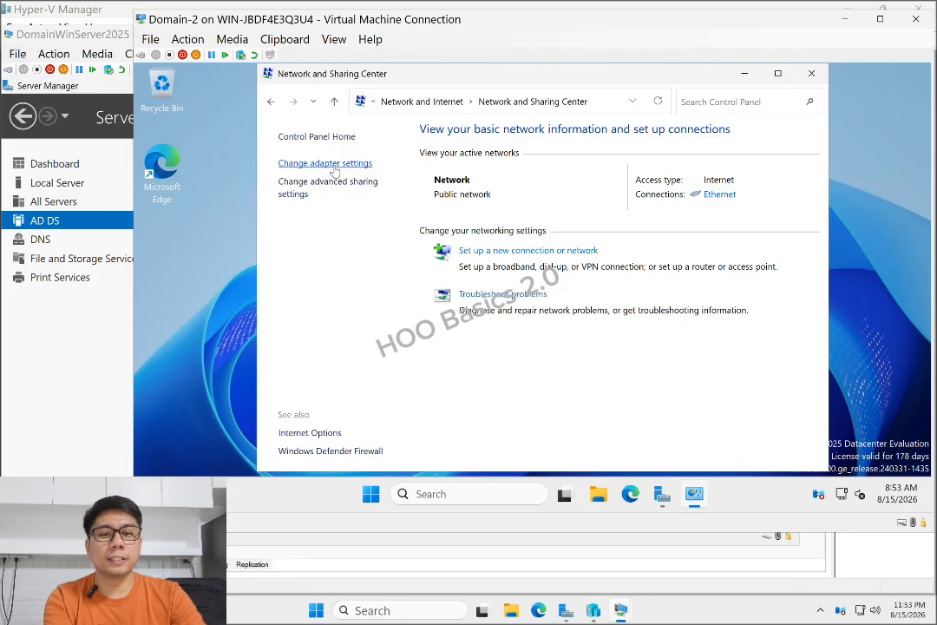
pyautogui.click(333, 165)
# Review the Ethernet adapter's IPv4 address, default gateway and DHCP server, then open its Properties
pyautogui.click(188, 168)
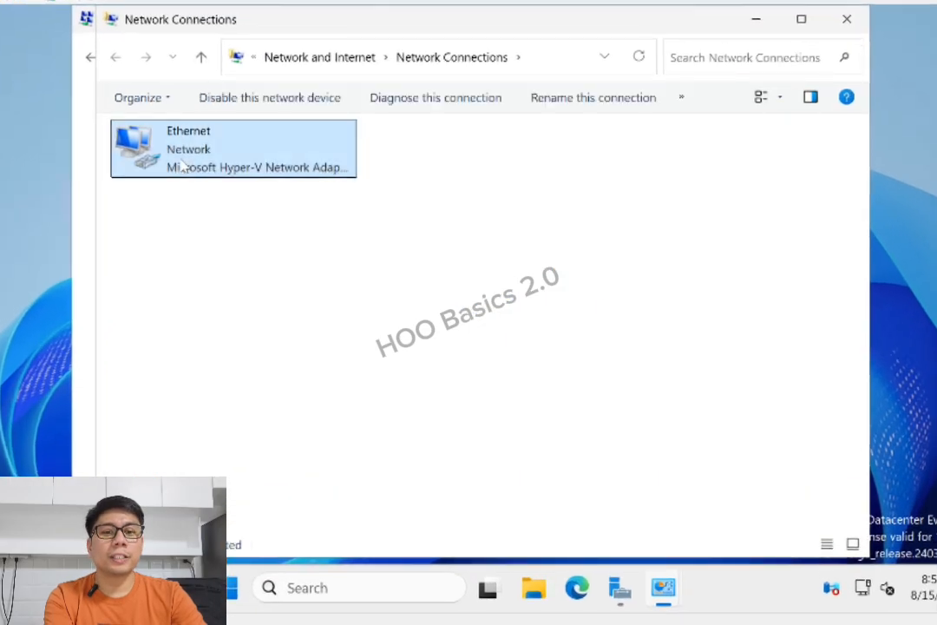
pyautogui.doubleClick(184, 153)
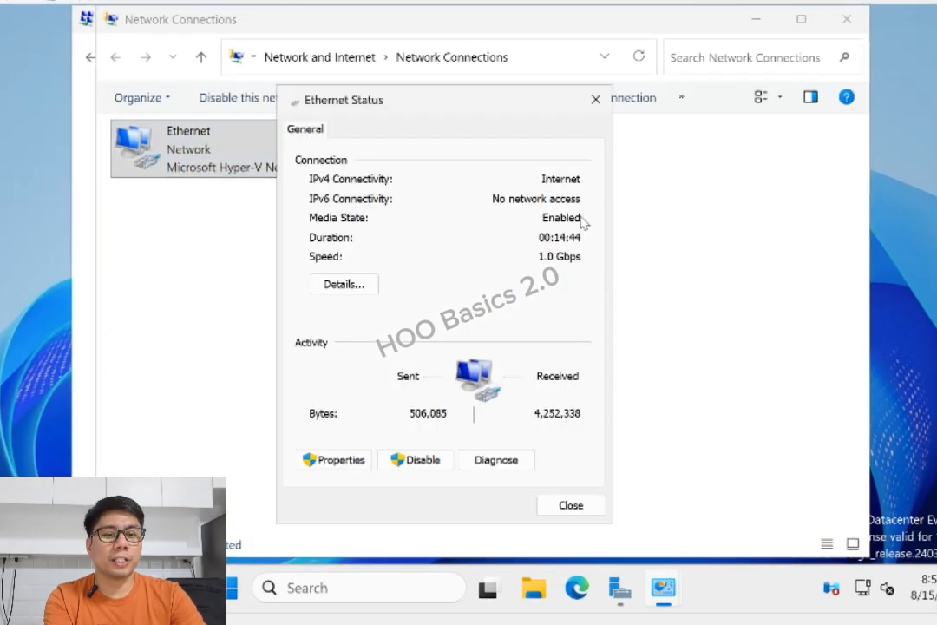
pyautogui.click(350, 285)
pyautogui.click(499, 252)
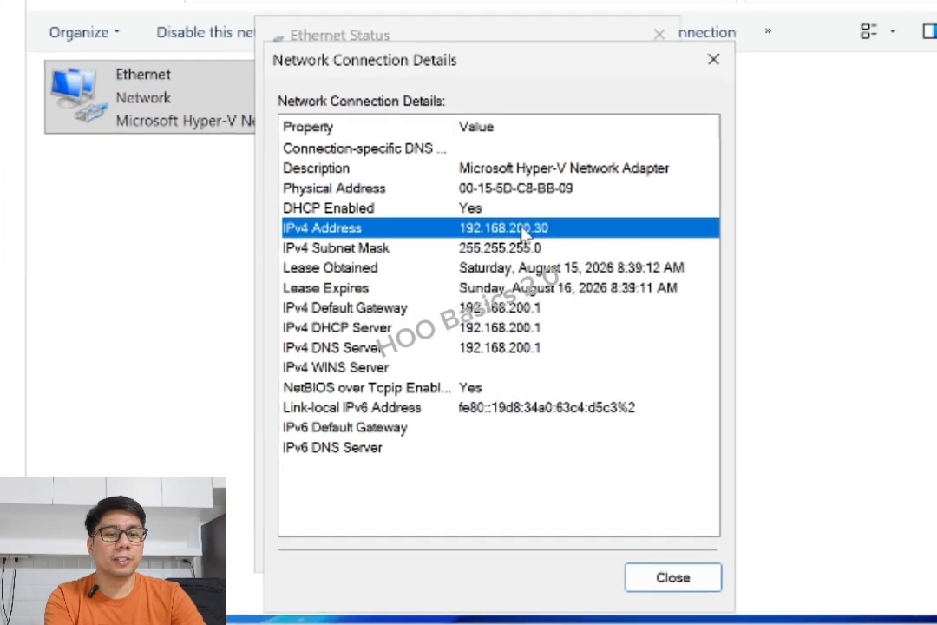
pyautogui.click(494, 315)
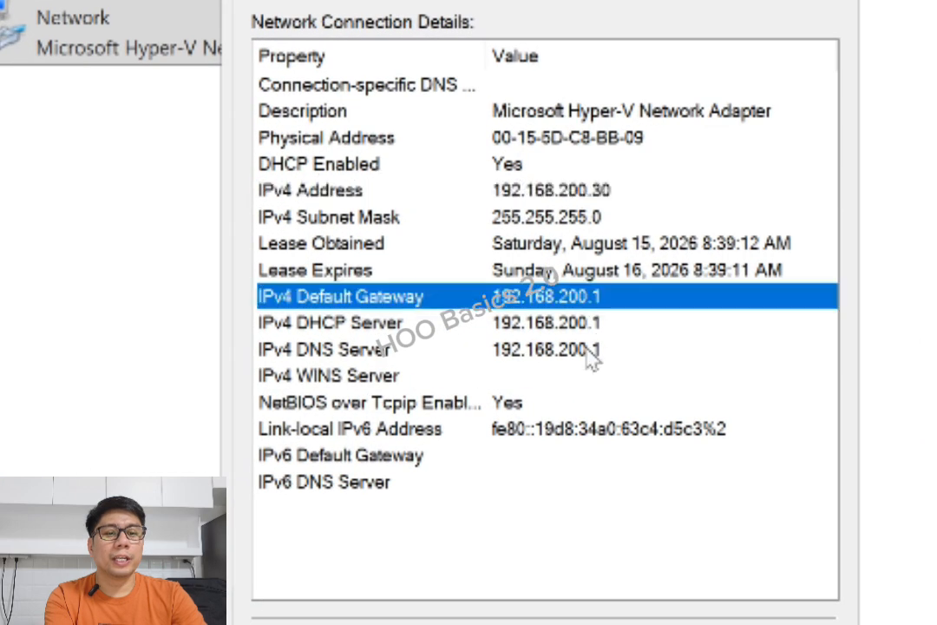
pyautogui.click(521, 323)
pyautogui.click(546, 293)
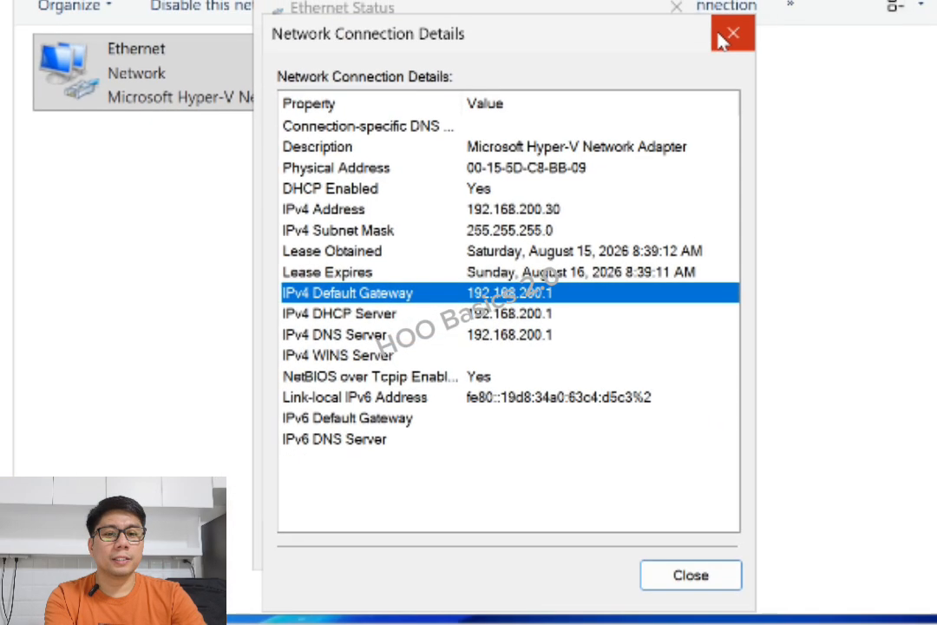
pyautogui.click(720, 37)
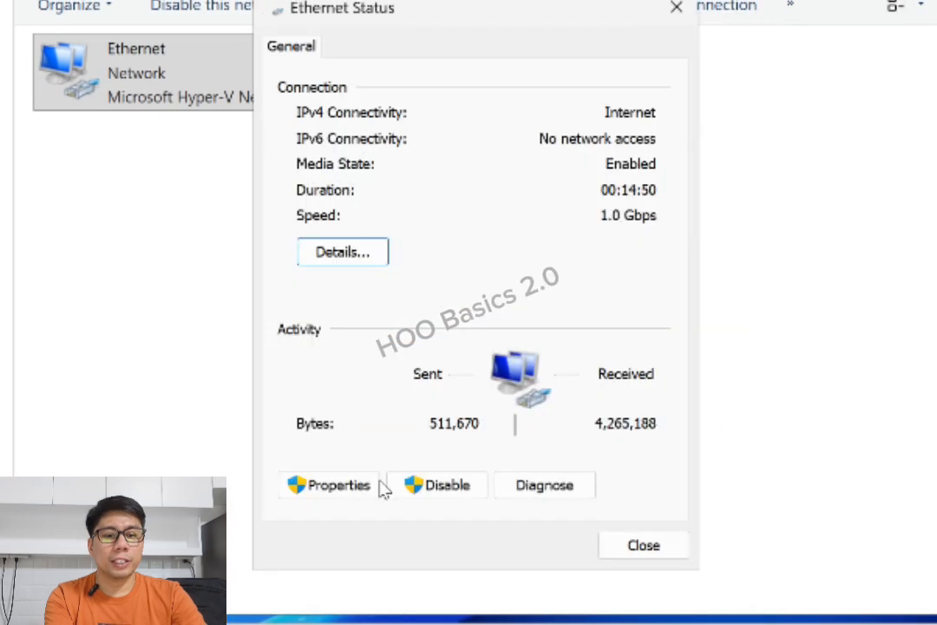
pyautogui.click(330, 485)
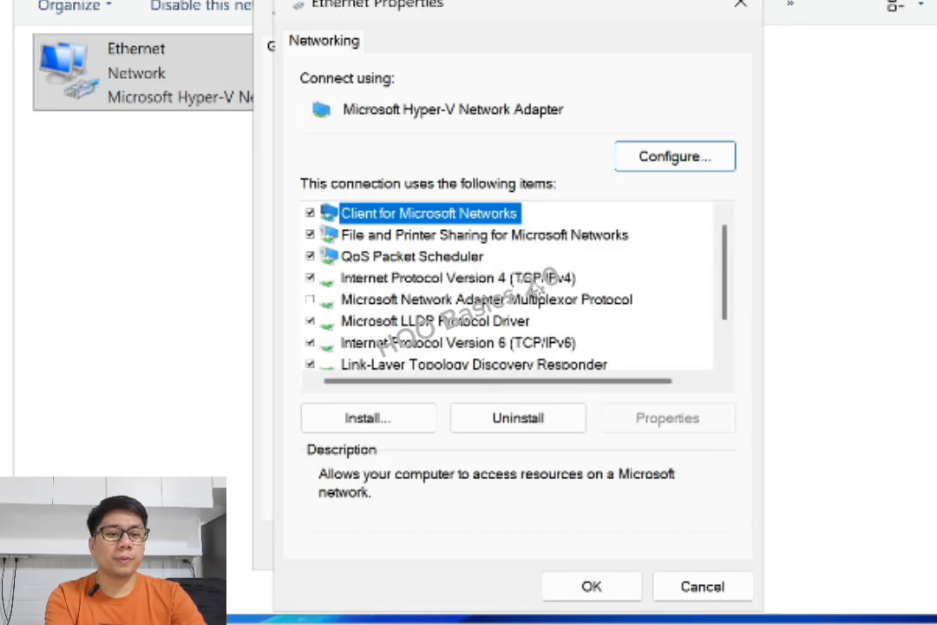
# Give TCP/IPv4 static address 192.168.200.9, mask 255.255.255.0 and gateway 192.168.200.1
pyautogui.doubleClick(531, 280)
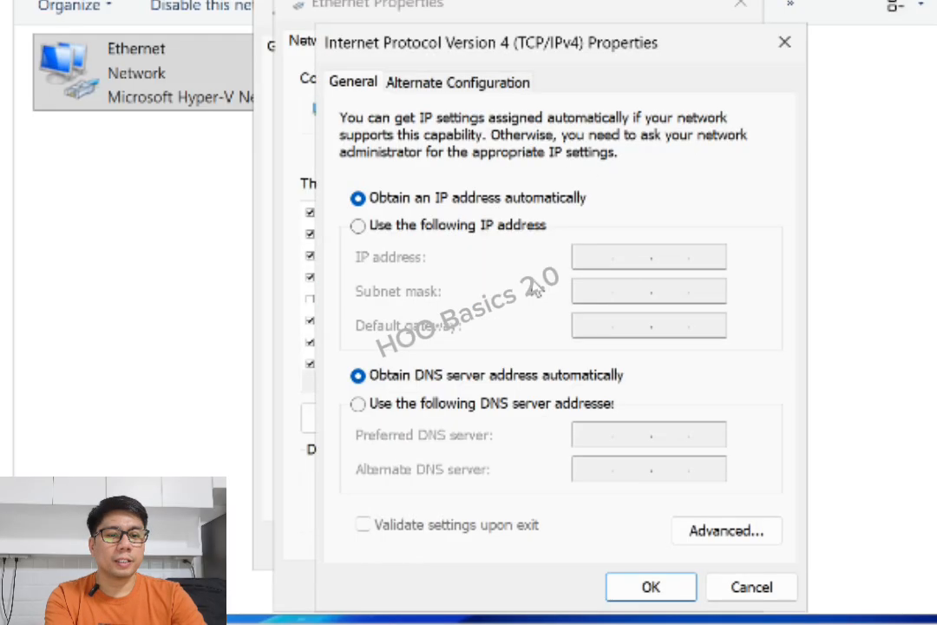
pyautogui.click(452, 227)
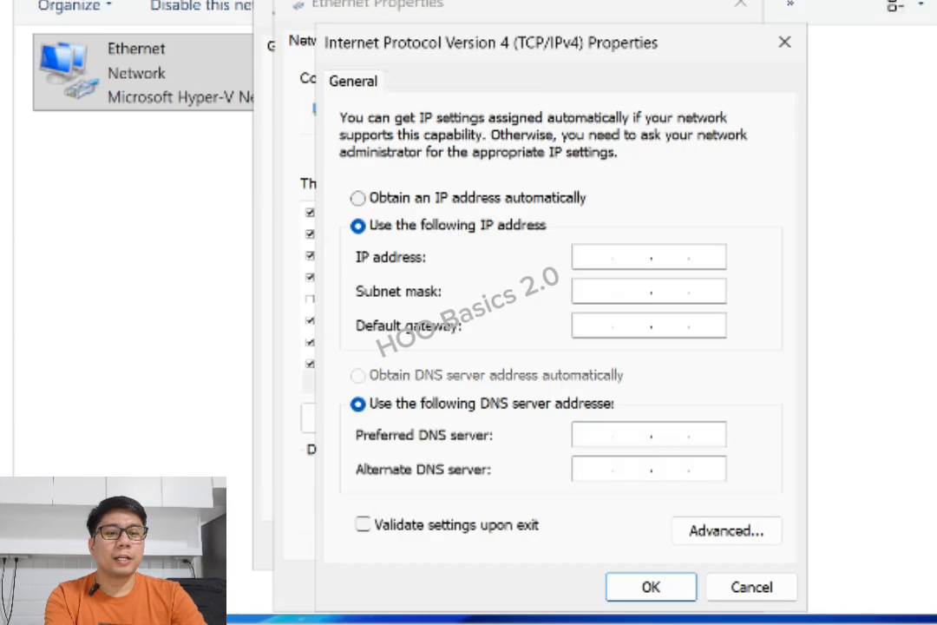
pyautogui.click(592, 256)
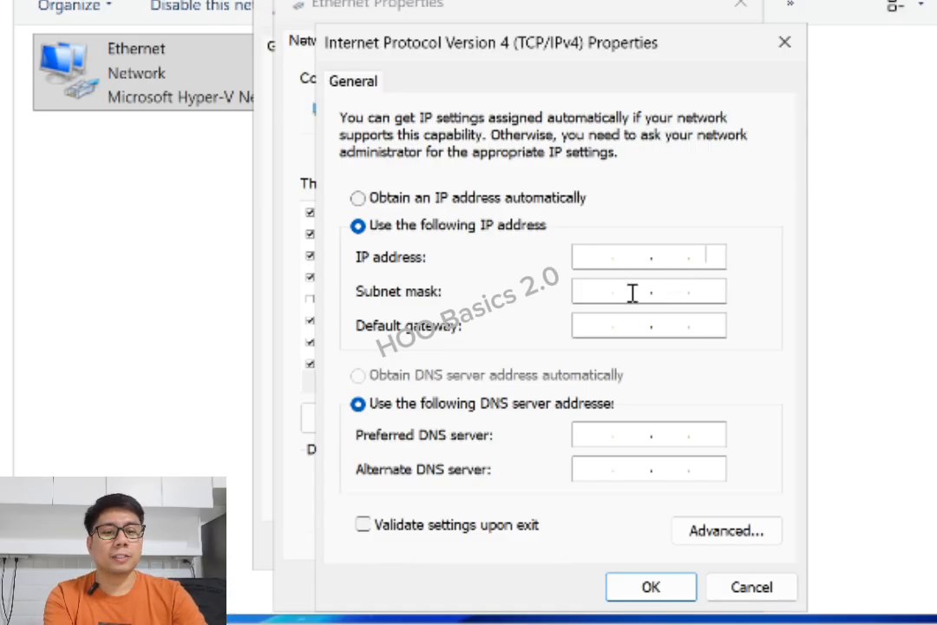
pyautogui.write('192.')
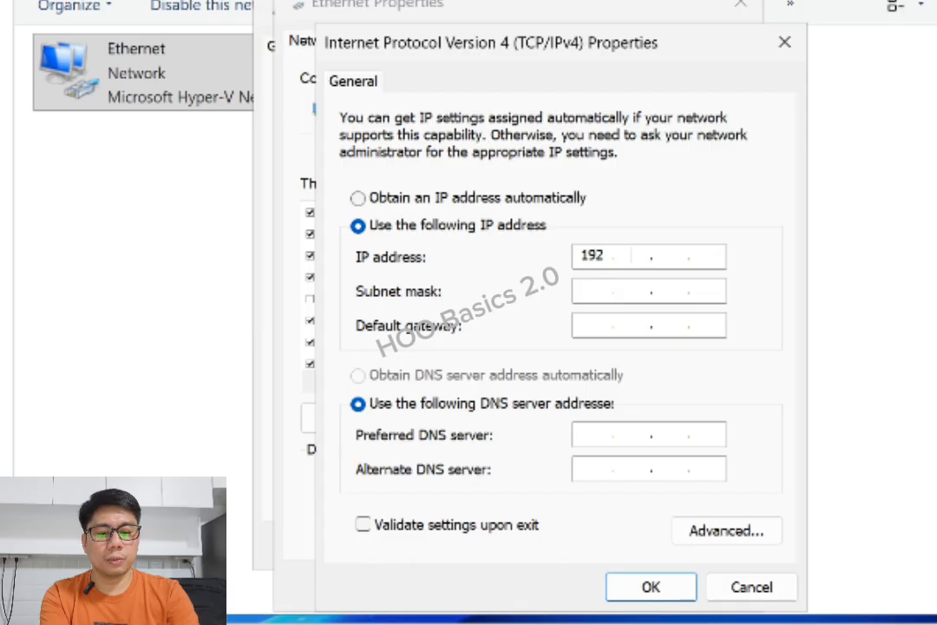
pyautogui.write('168.')
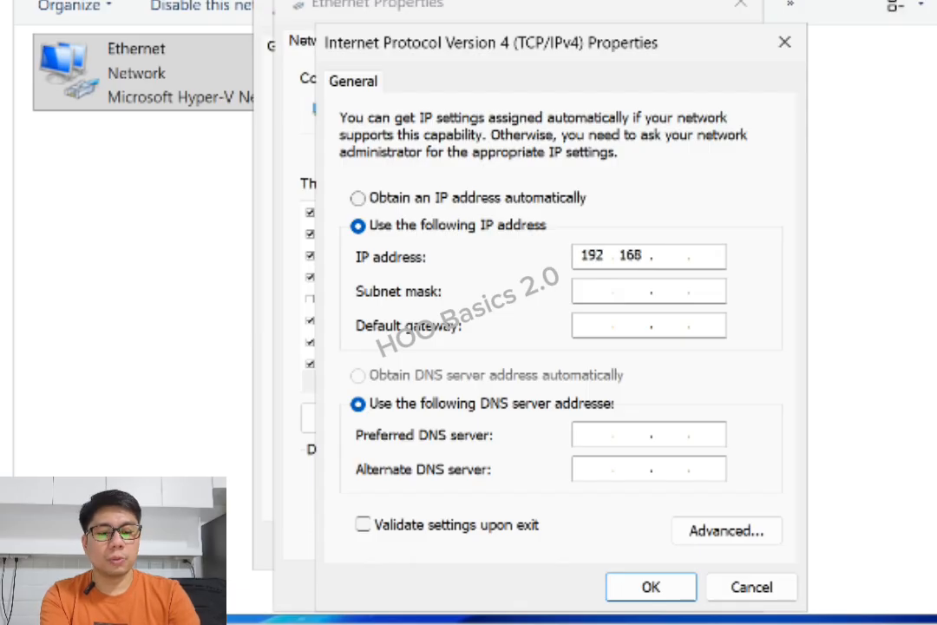
pyautogui.write('200.')
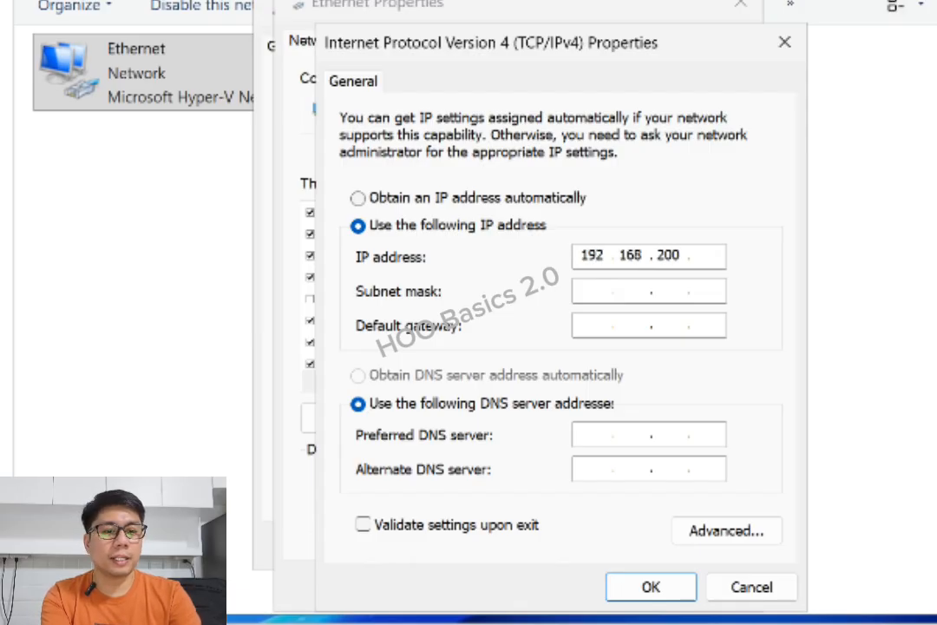
pyautogui.write('9')
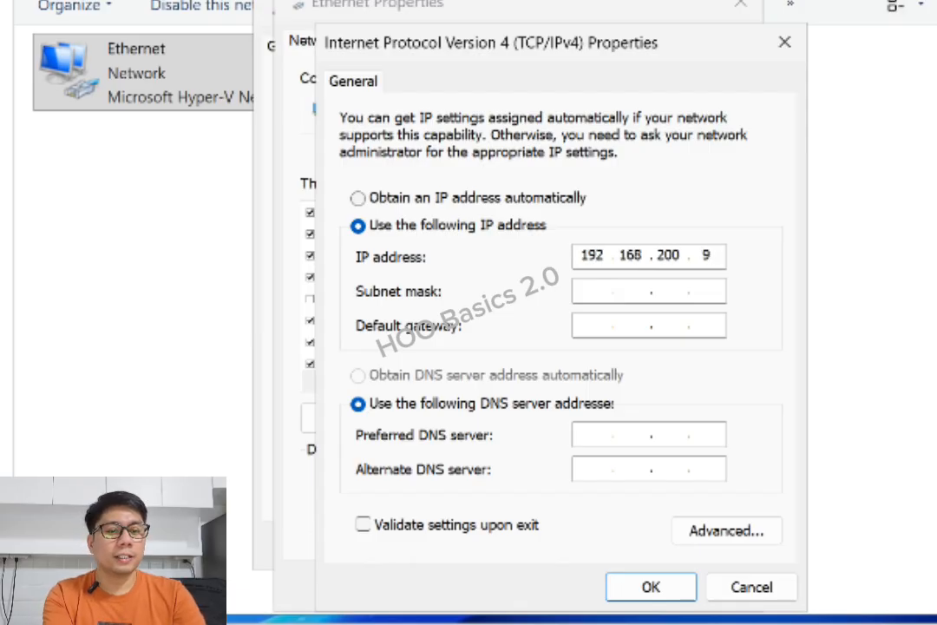
pyautogui.click(601, 295)
pyautogui.click(599, 322)
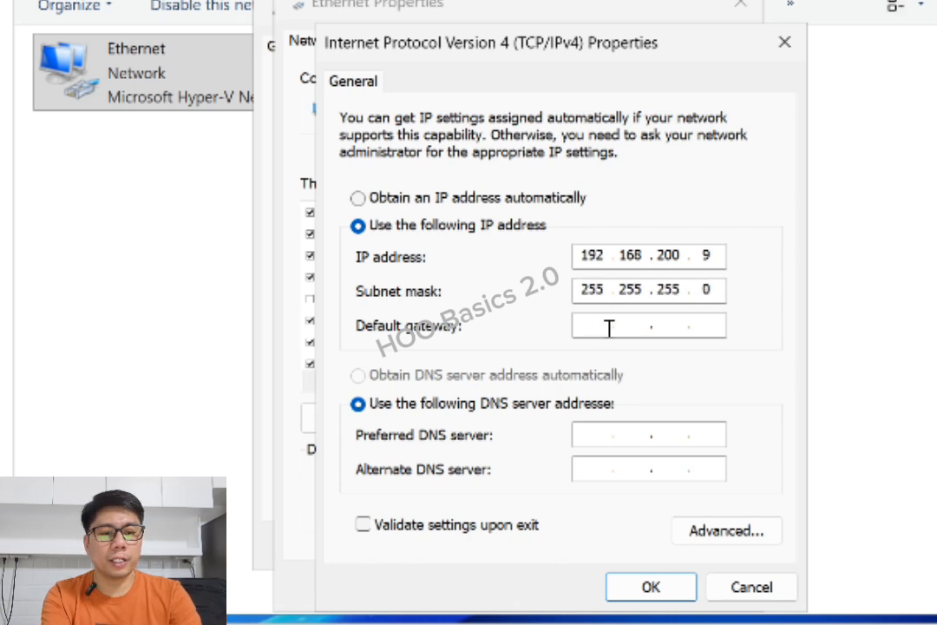
pyautogui.write('192.')
pyautogui.write('168.')
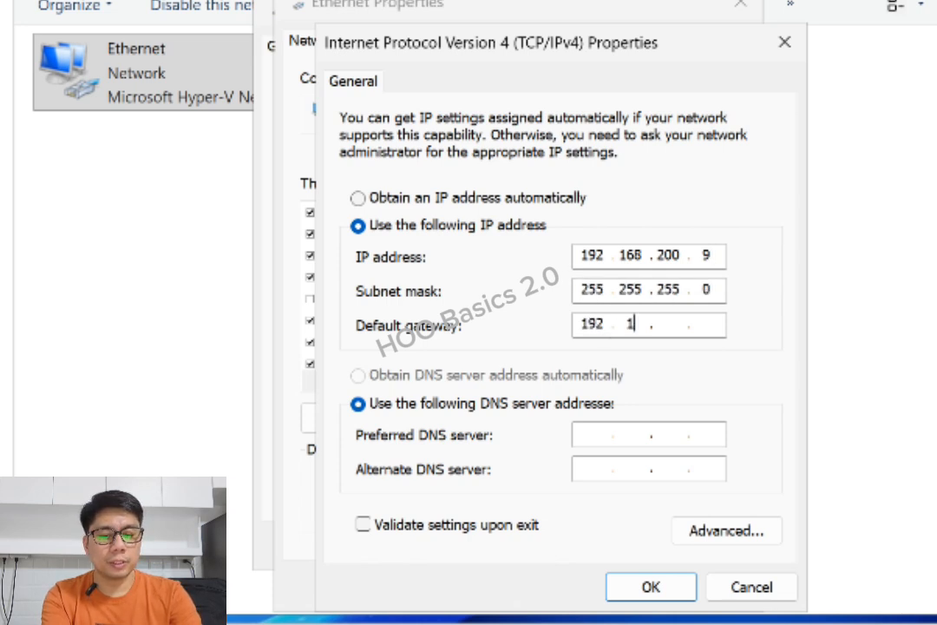
pyautogui.write('200.1')
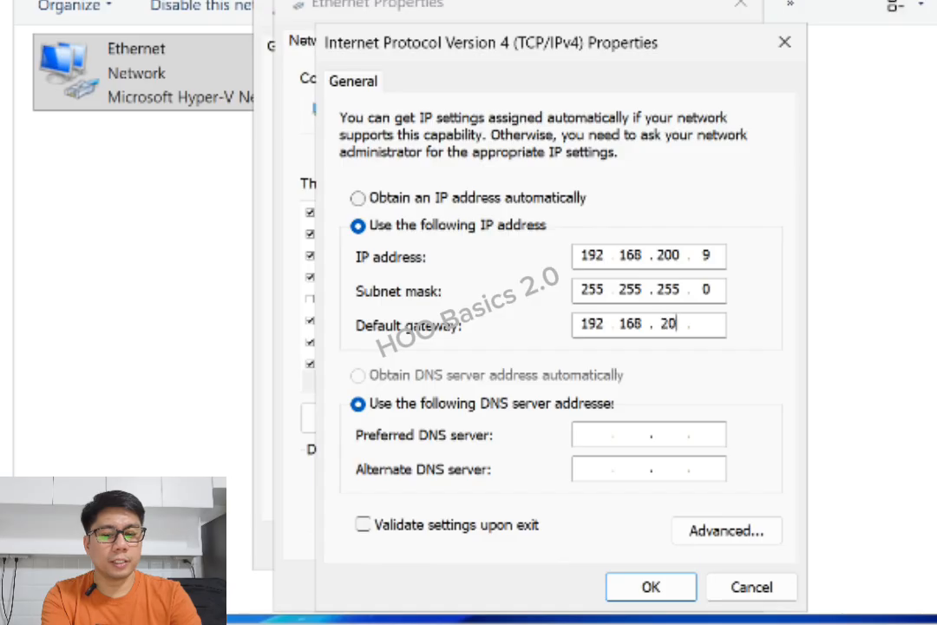
pyautogui.click(611, 438)
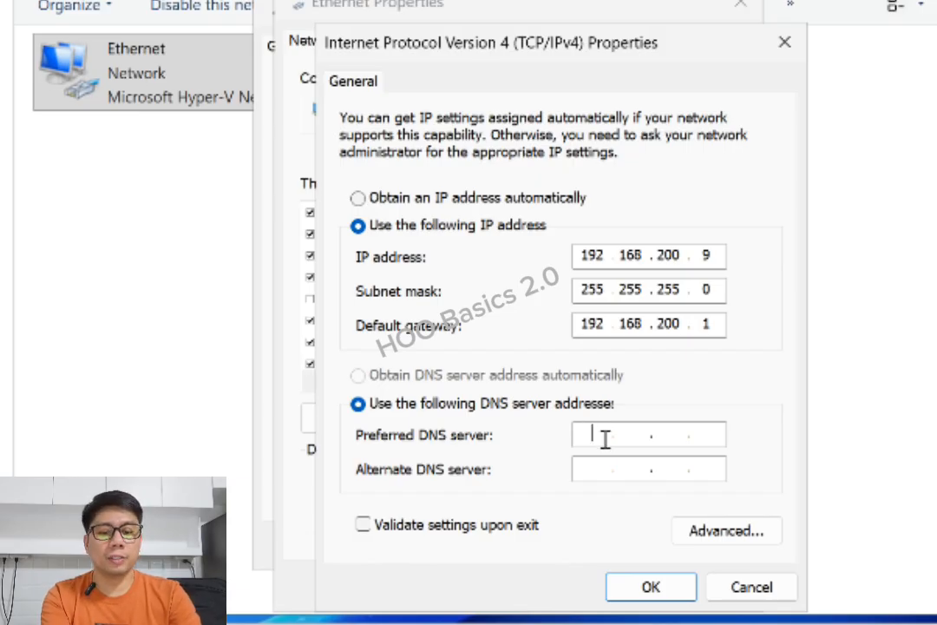
# Enter preferred DNS 192.168.200.10 and alternate DNS 127.0.0.1, and tick 'Validate settings upon exit'
pyautogui.write('192.')
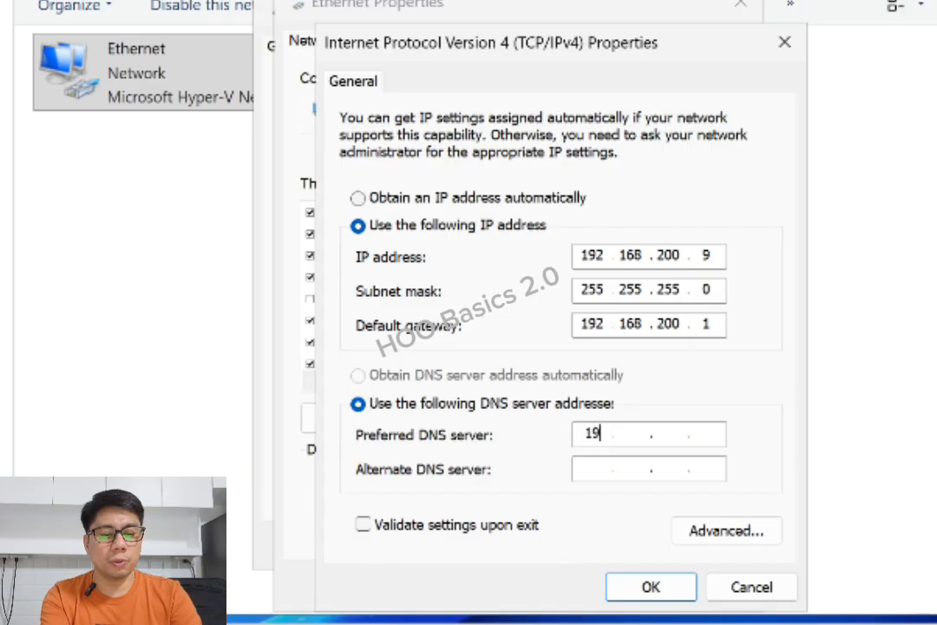
pyautogui.write('168.200.')
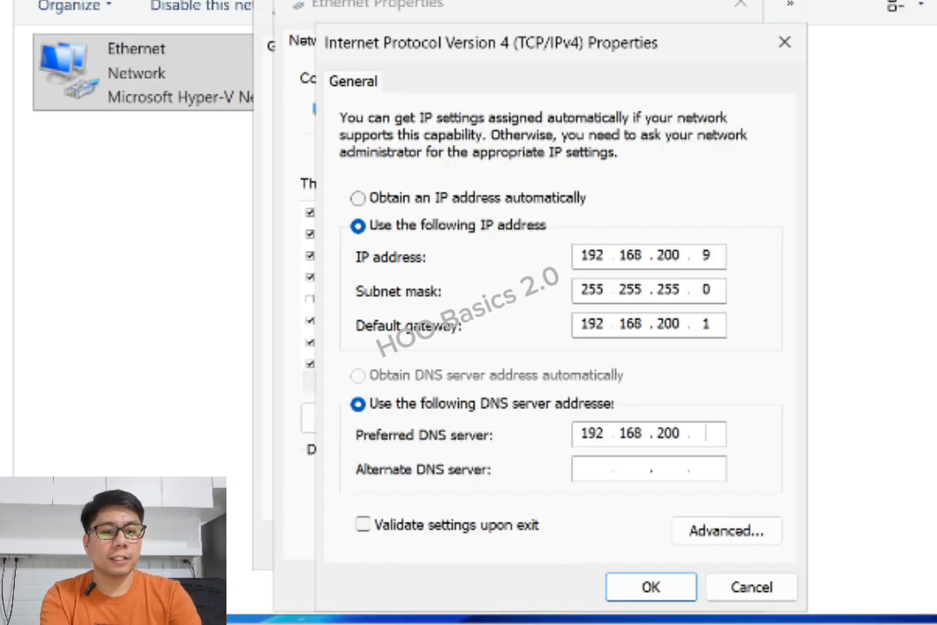
pyautogui.write('10')
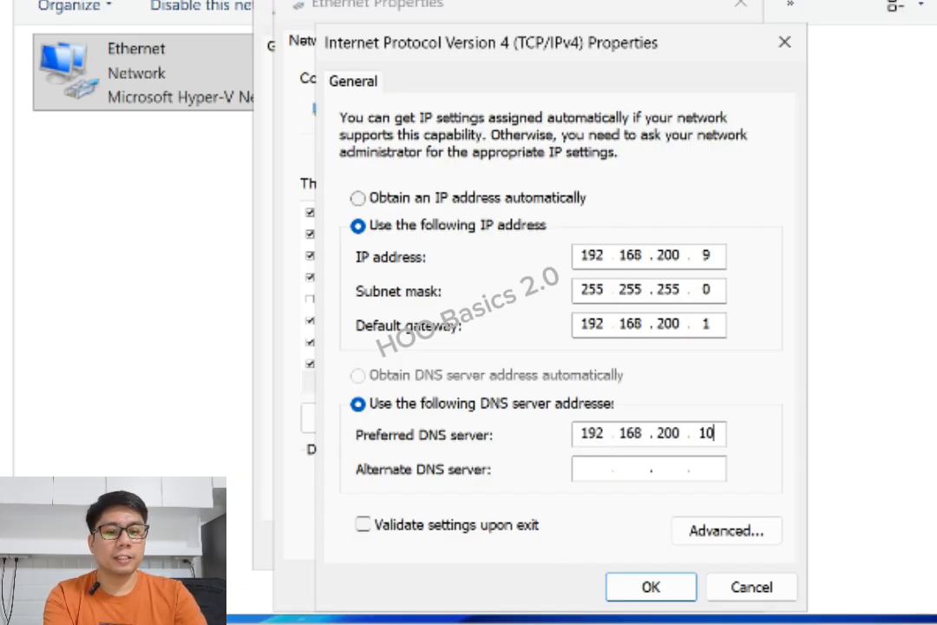
pyautogui.click(596, 468)
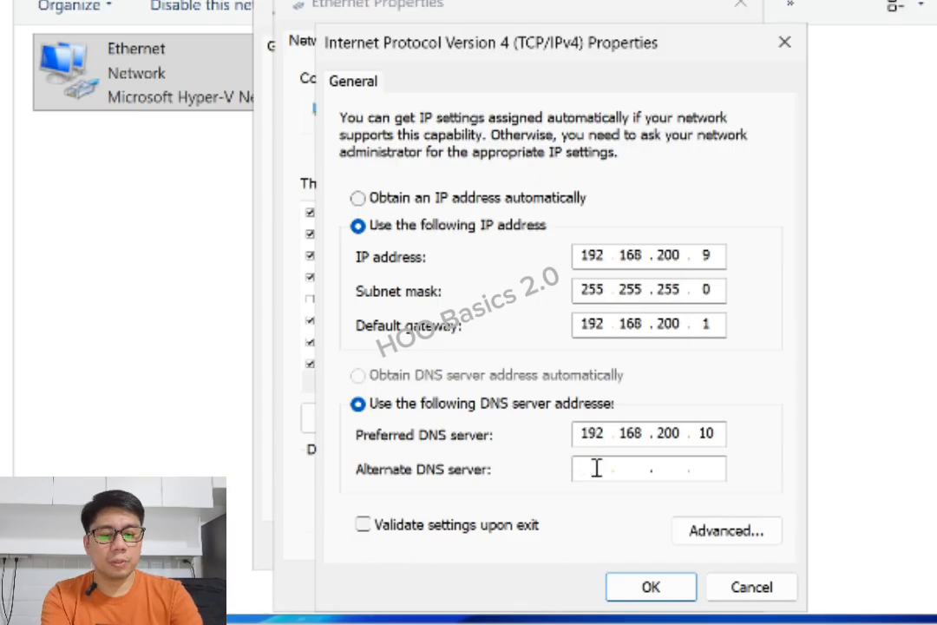
pyautogui.write('127.')
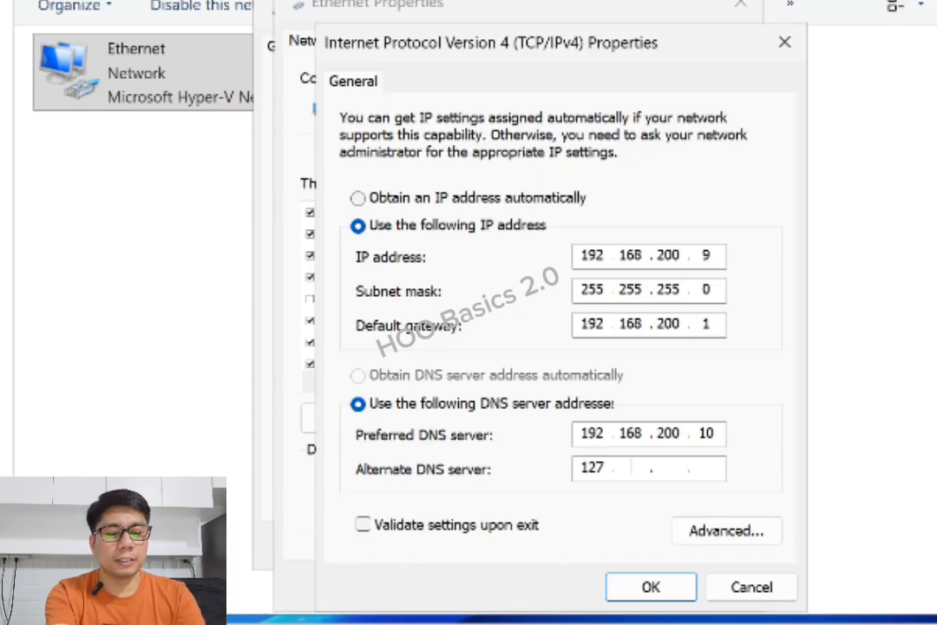
pyautogui.write('0.0.1')
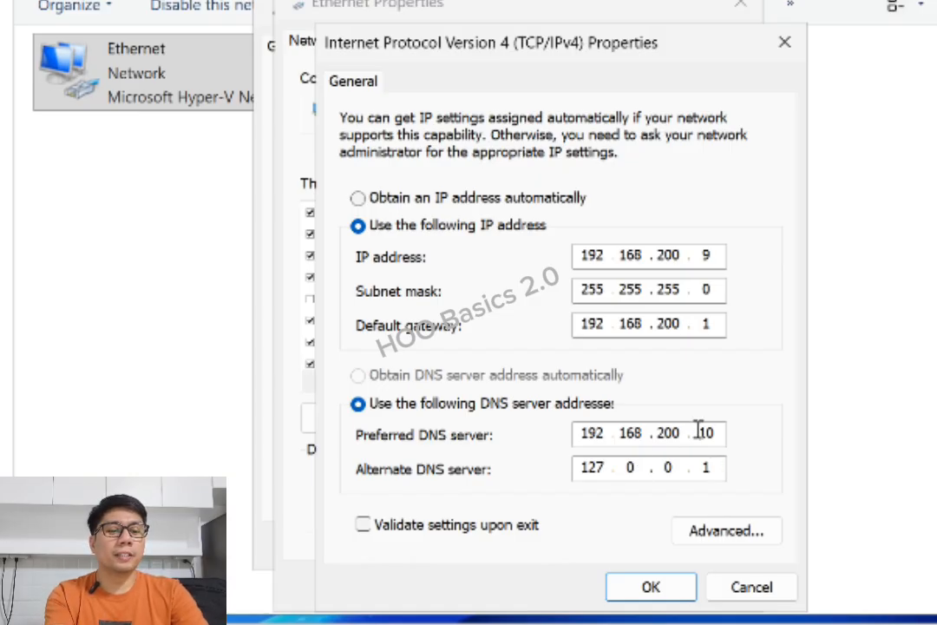
pyautogui.moveTo(697, 433); pyautogui.dragTo(730, 429)
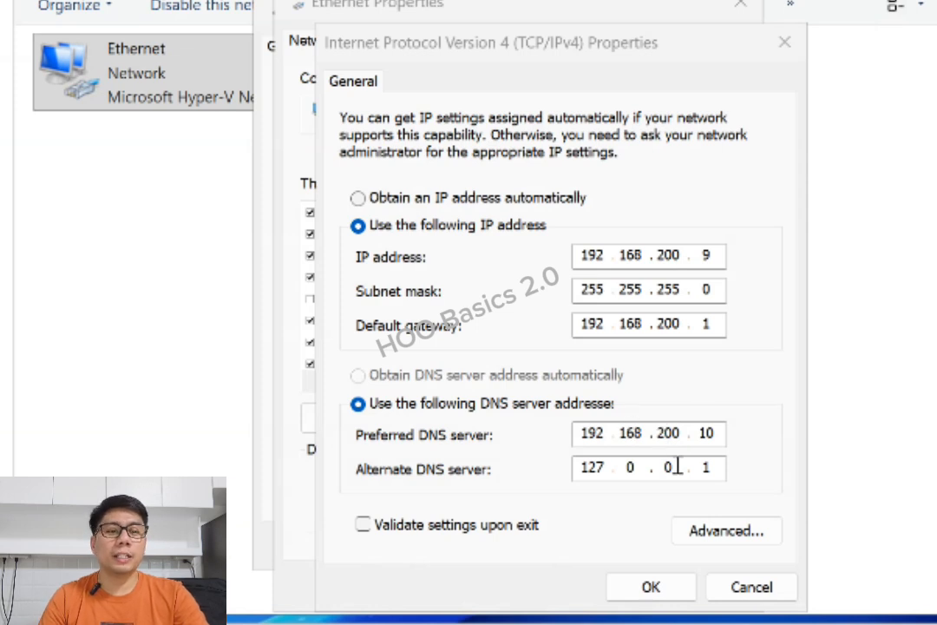
pyautogui.click(722, 467)
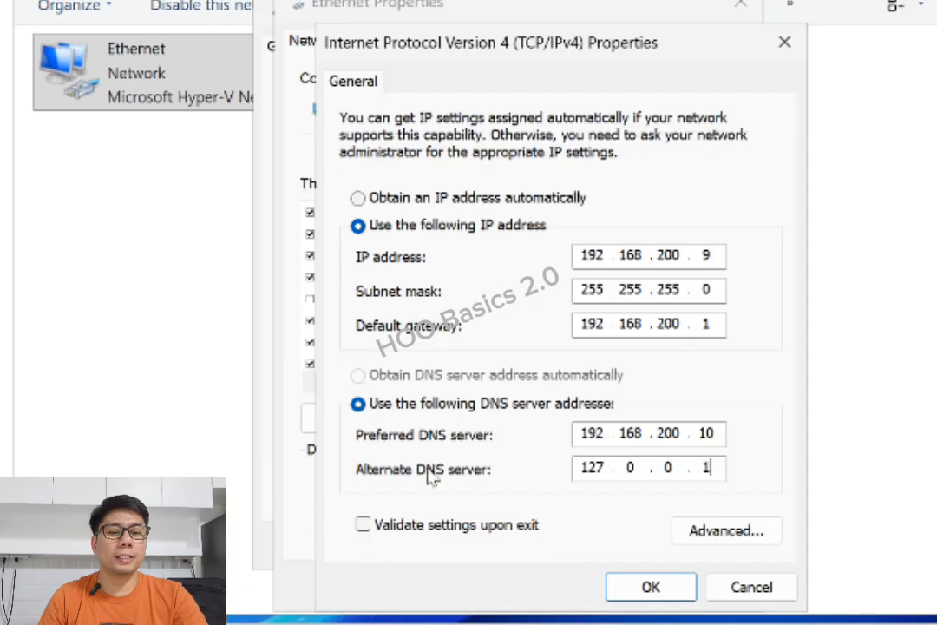
pyautogui.click(459, 527)
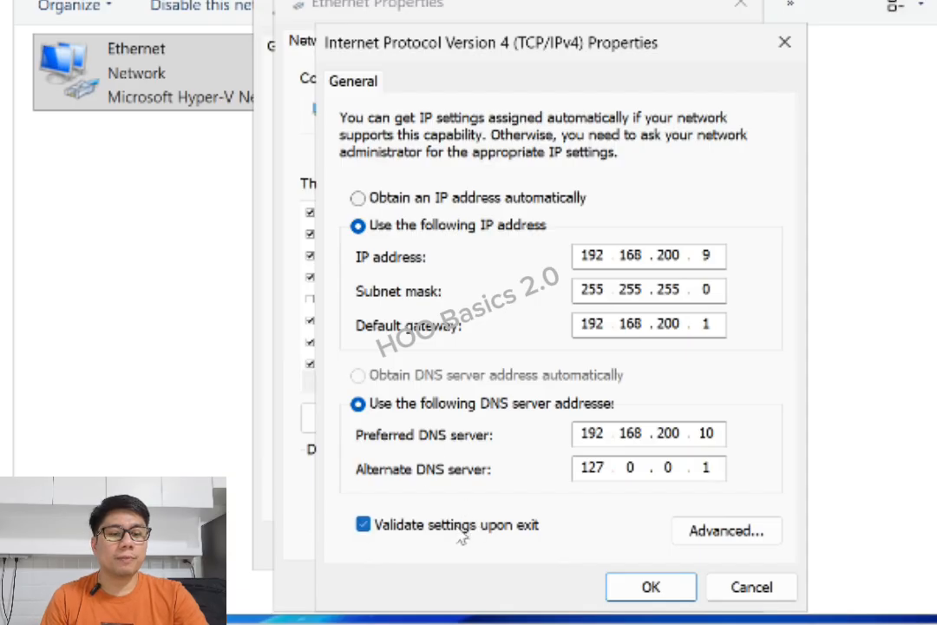
# Save the IPv4 settings and close the Ethernet Properties and Status windows
pyautogui.click(650, 597)
pyautogui.click(597, 588)
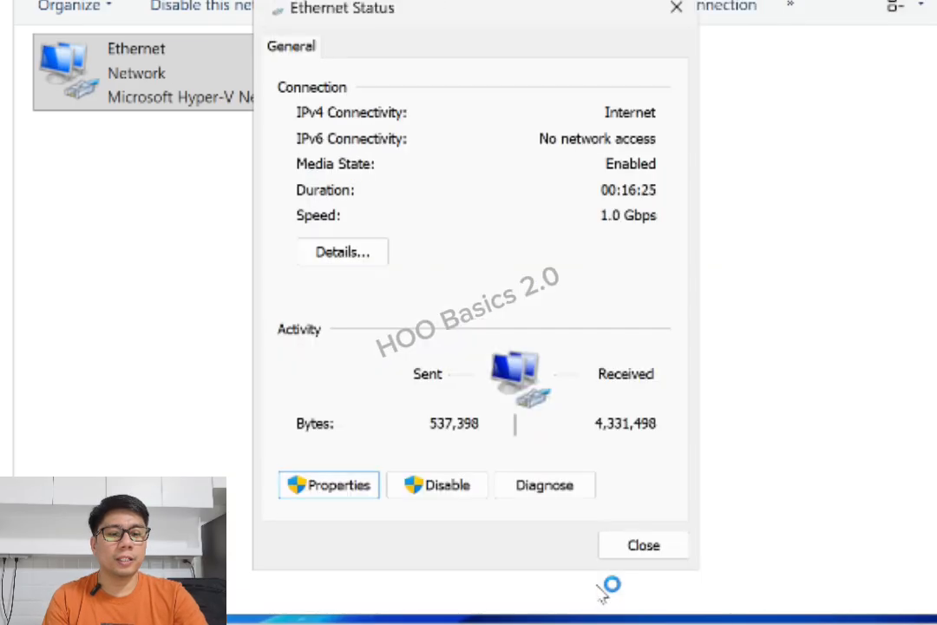
pyautogui.click(643, 546)
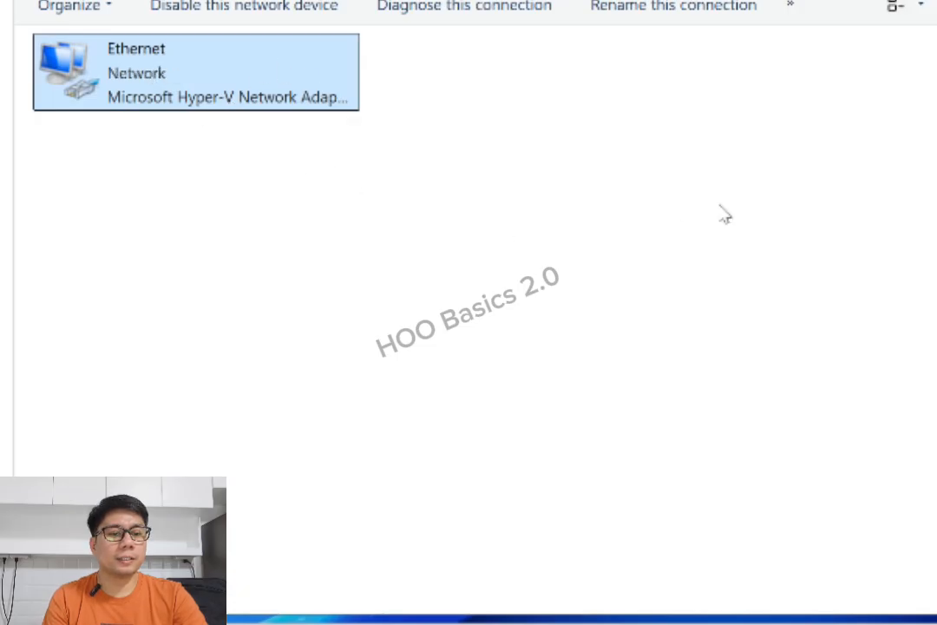
# Reopen Ethernet details to confirm IPv4 address 192.168.200.9 and DNS server 192.168.200.10, then close them
pyautogui.rightClick(722, 208)
pyautogui.click(131, 78)
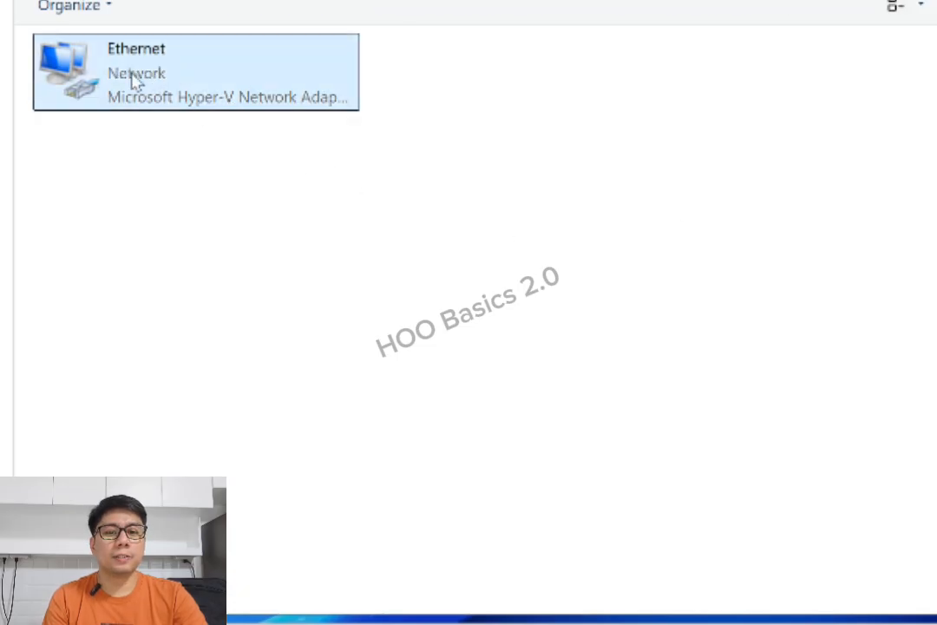
pyautogui.doubleClick(161, 76)
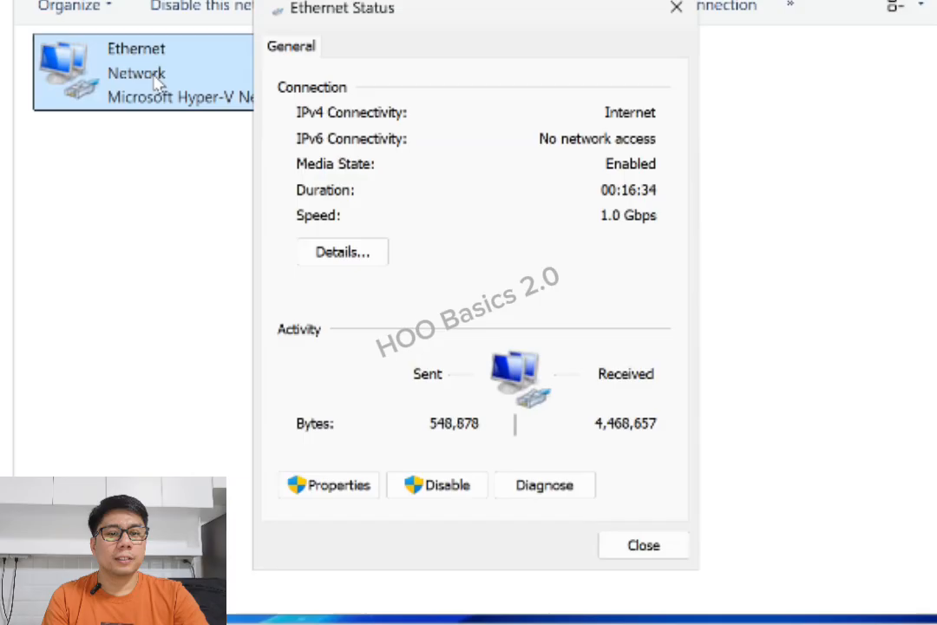
pyautogui.click(351, 256)
pyautogui.click(540, 273)
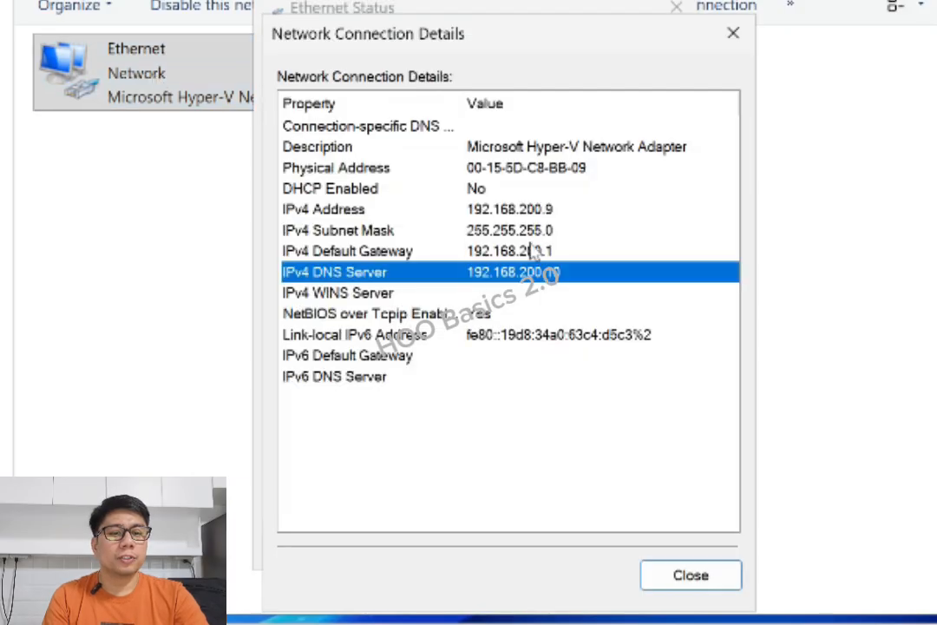
pyautogui.click(530, 209)
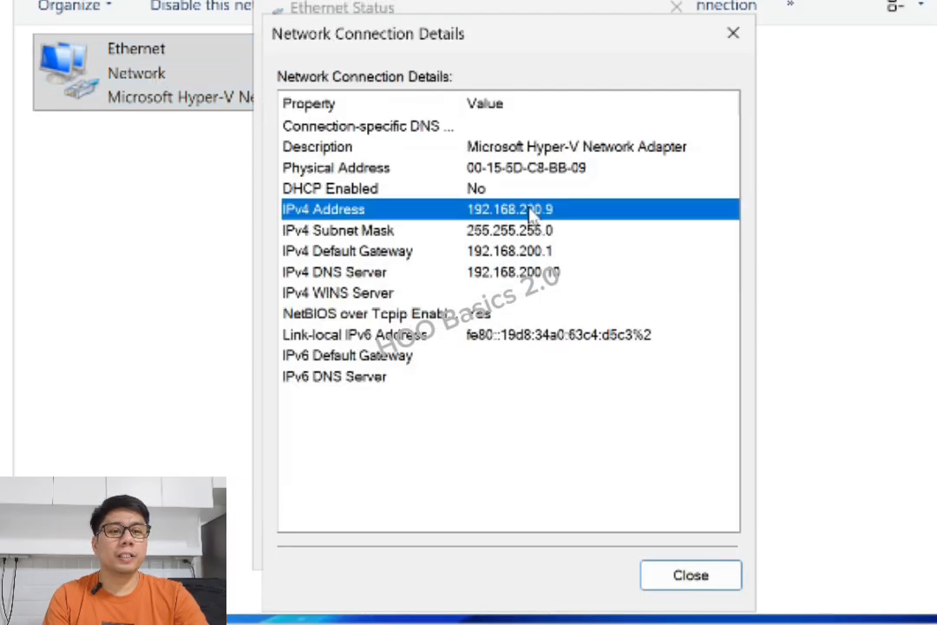
pyautogui.click(733, 33)
pyautogui.click(676, 8)
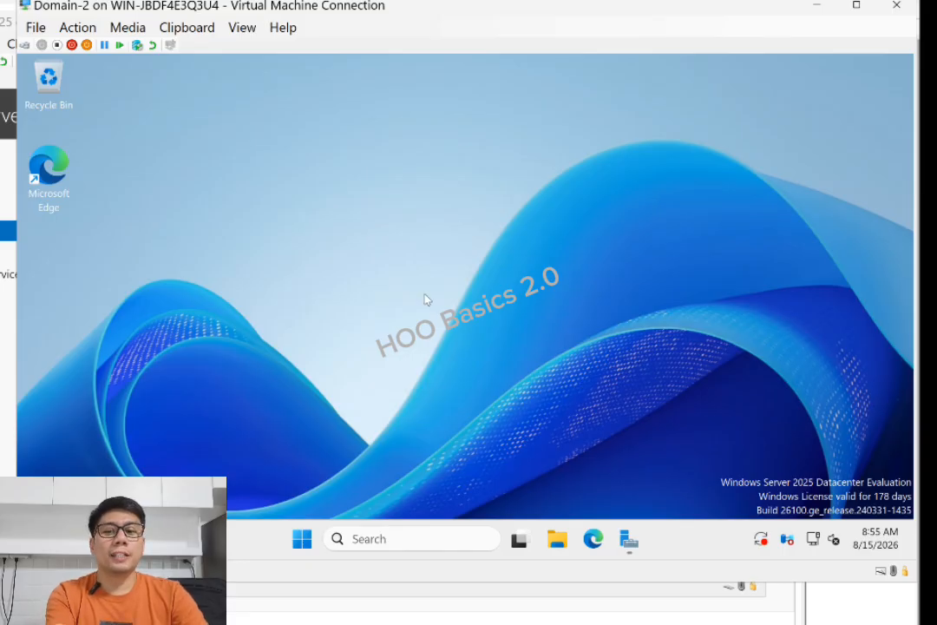
# On the Domain-2 server, search for 'settings' and launch the Settings app
pyautogui.click(8, 312)
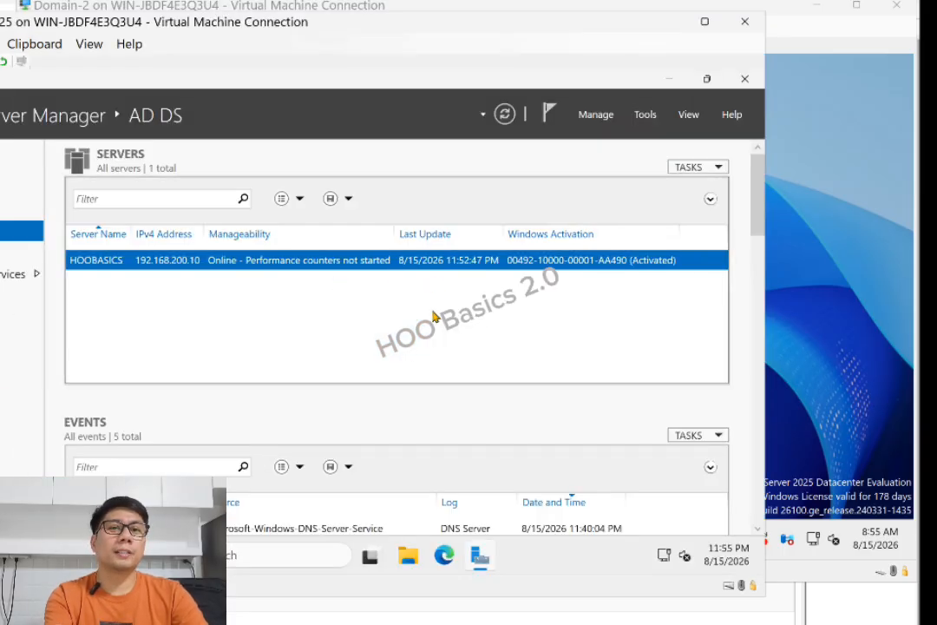
pyautogui.click(871, 289)
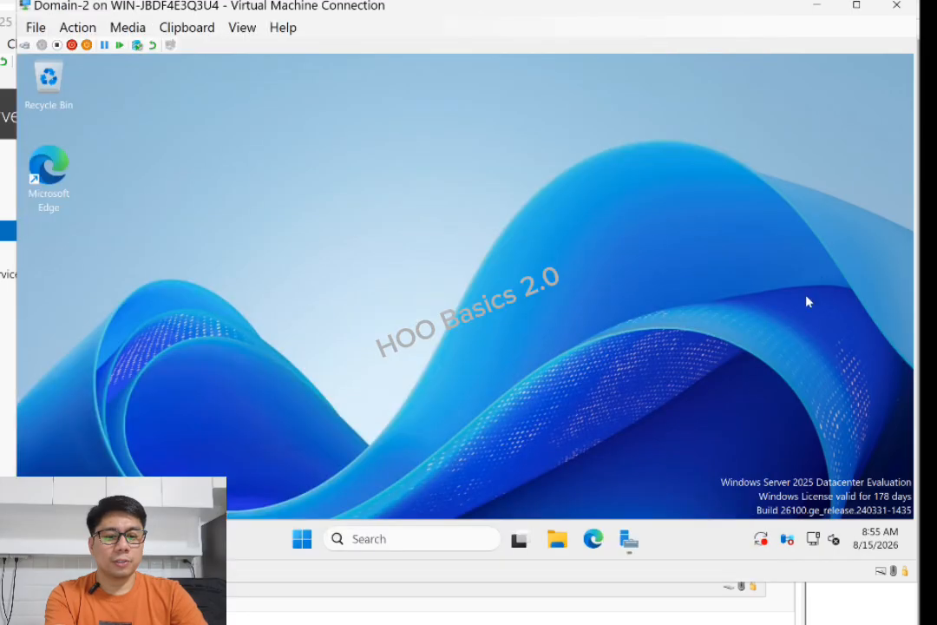
pyautogui.click(406, 538)
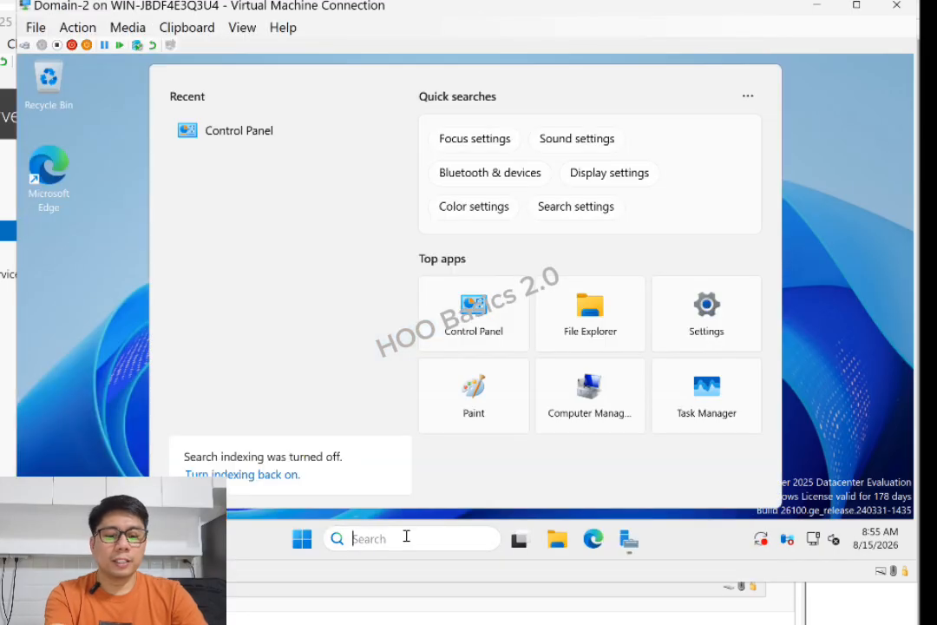
pyautogui.write('settings')
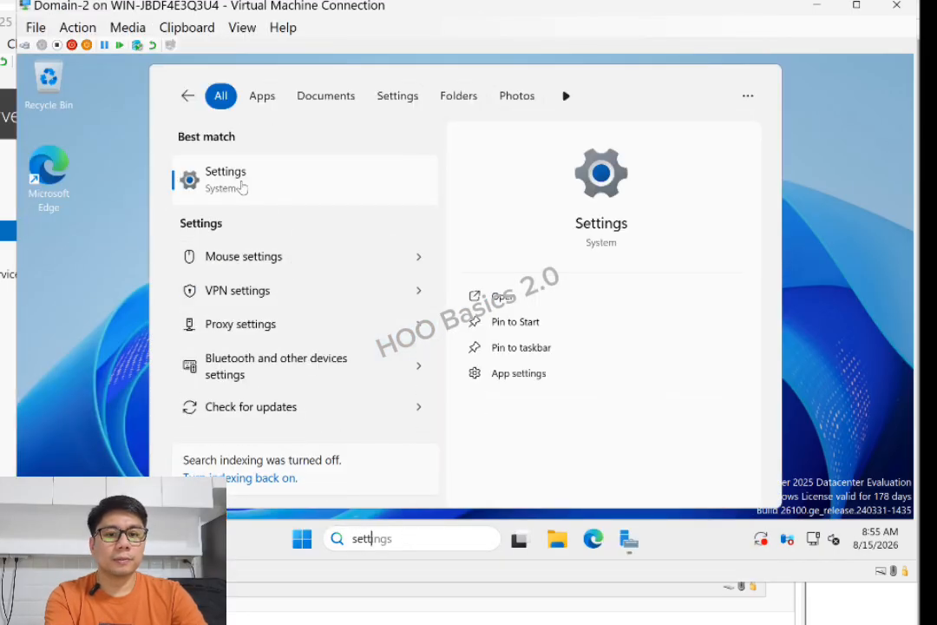
pyautogui.click(242, 187)
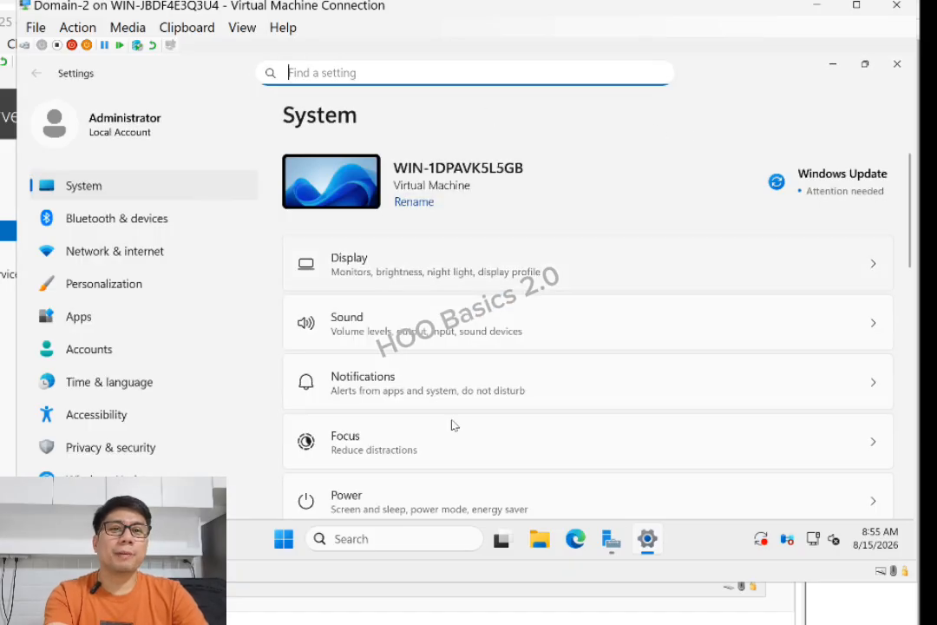
# Dismiss the Run dialog and open System > About showing device name WIN-1DPAVK5L5GB
pyautogui.press('super+r')
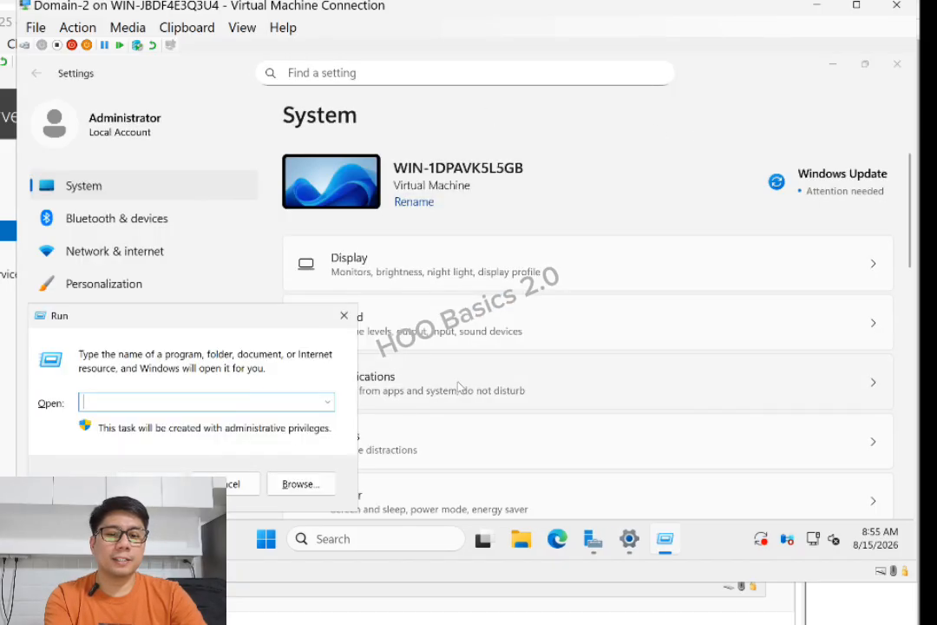
pyautogui.click(246, 482)
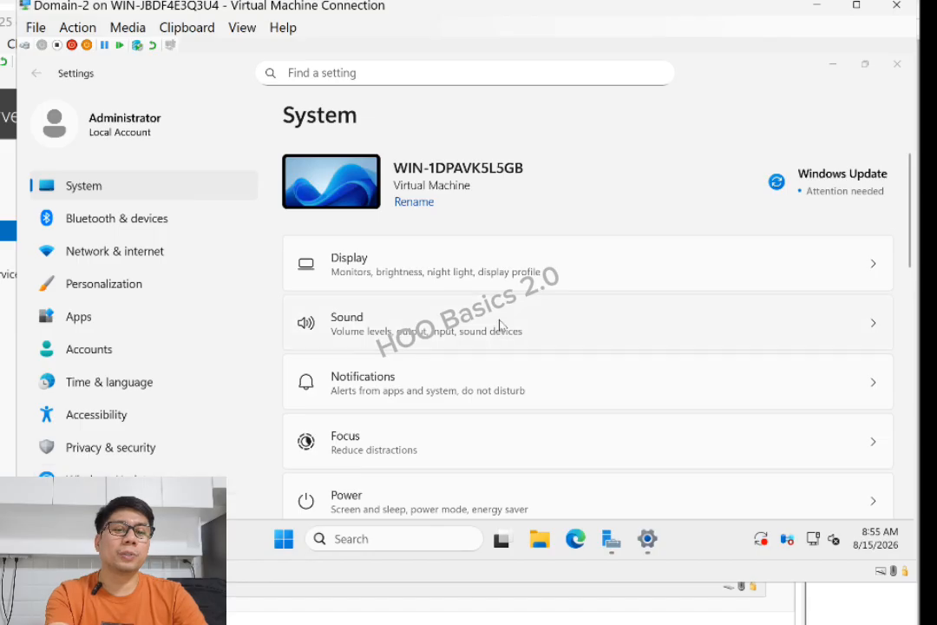
pyautogui.scroll(-10, 501, 327)
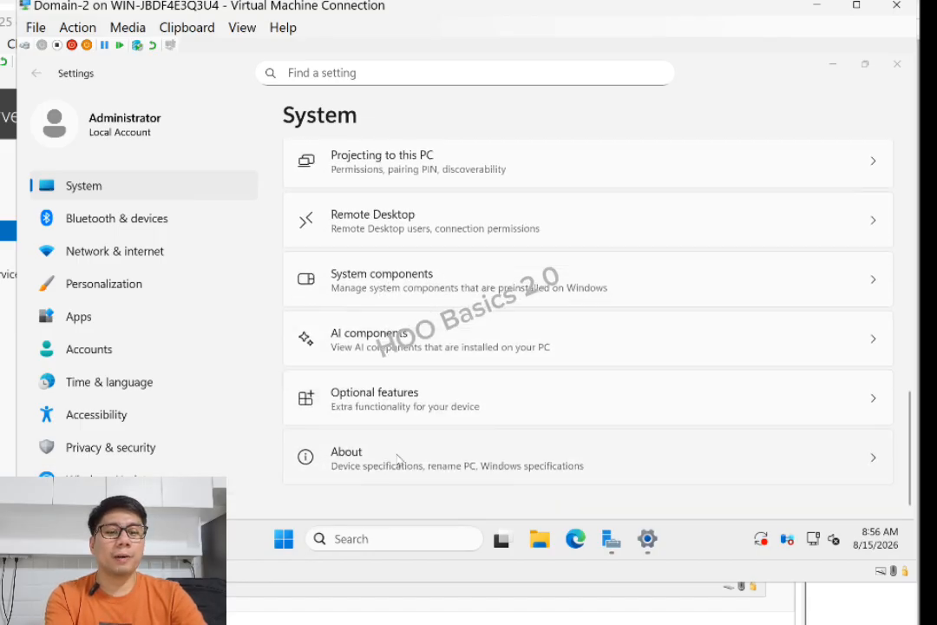
pyautogui.click(392, 459)
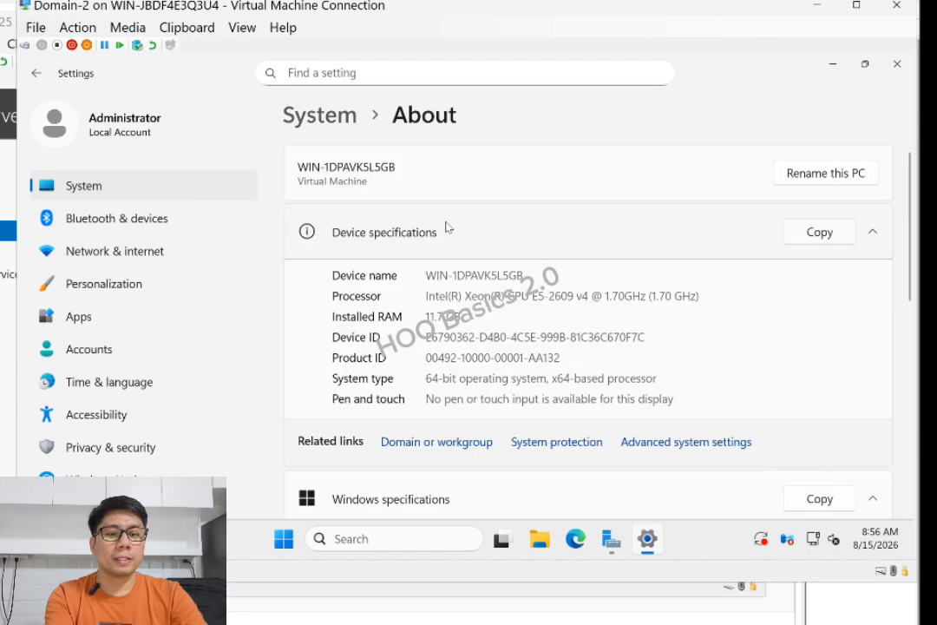
pyautogui.scroll(-5, 477, 324)
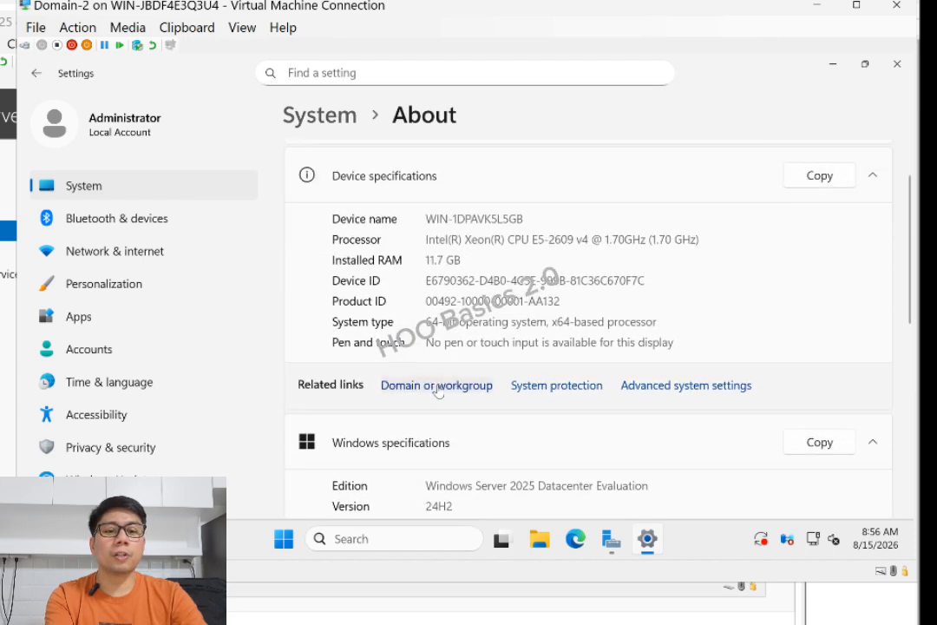
# Replace the computer name WIN-1DPAVK5L5GB with HOOBASICS2
pyautogui.click(462, 397)
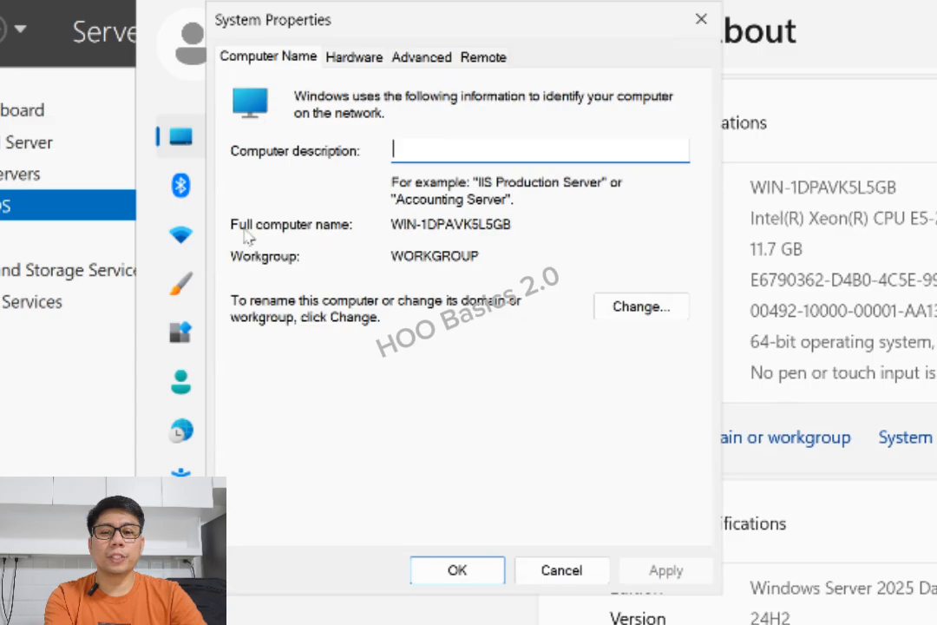
pyautogui.moveTo(561, 226); pyautogui.dragTo(379, 260)
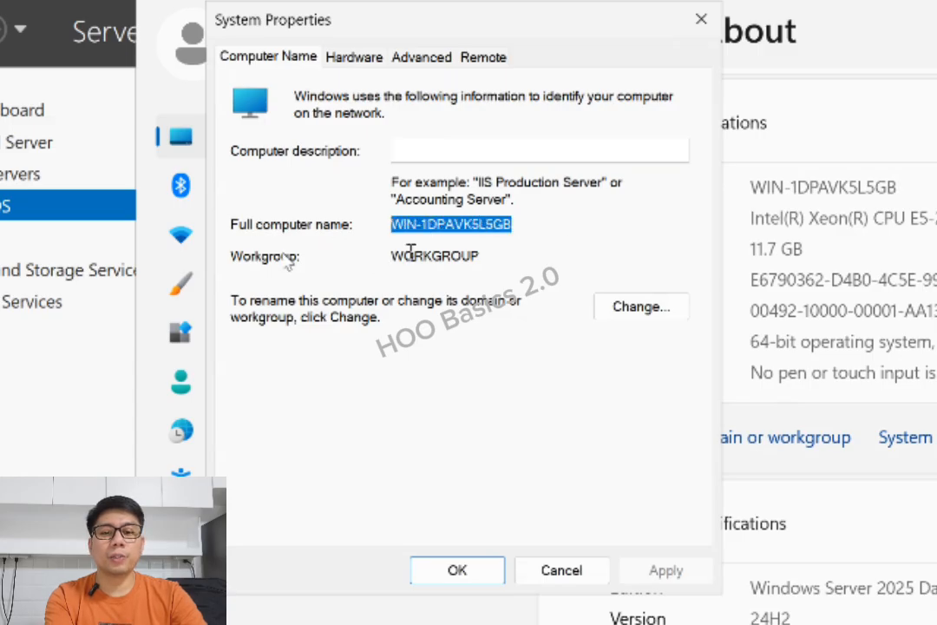
pyautogui.click(489, 257)
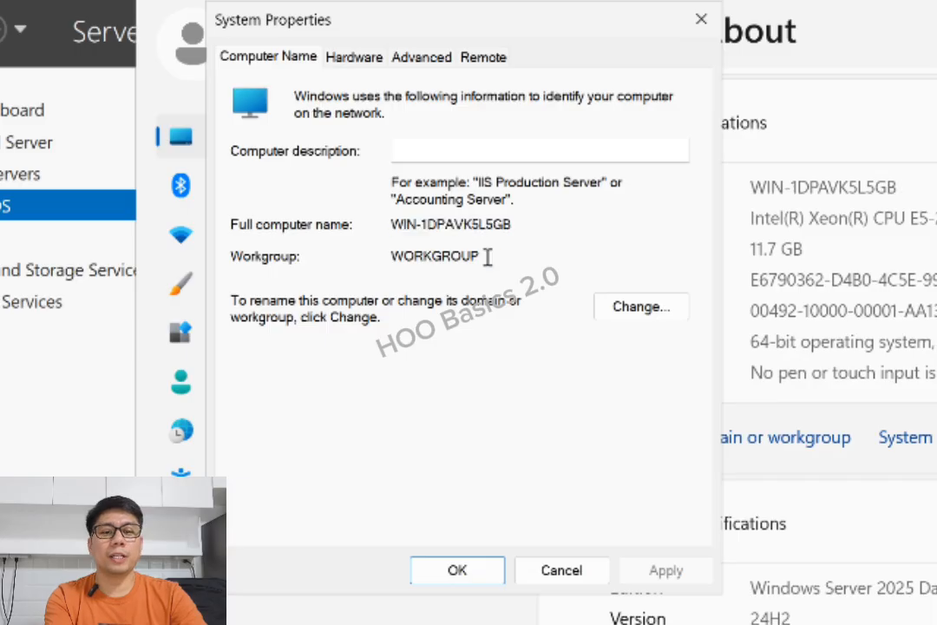
pyautogui.click(639, 308)
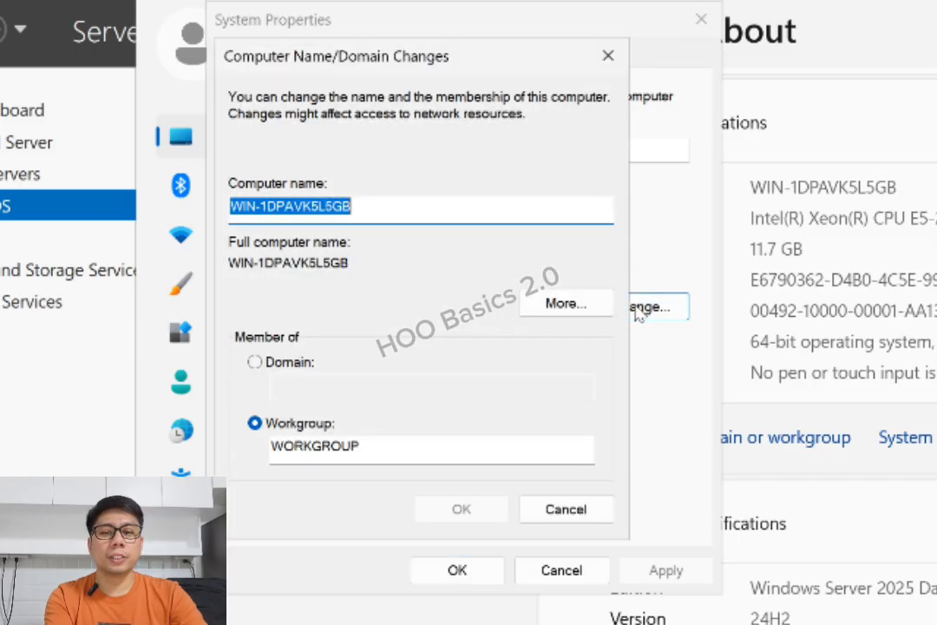
pyautogui.click(386, 208)
pyautogui.doubleClick(460, 205)
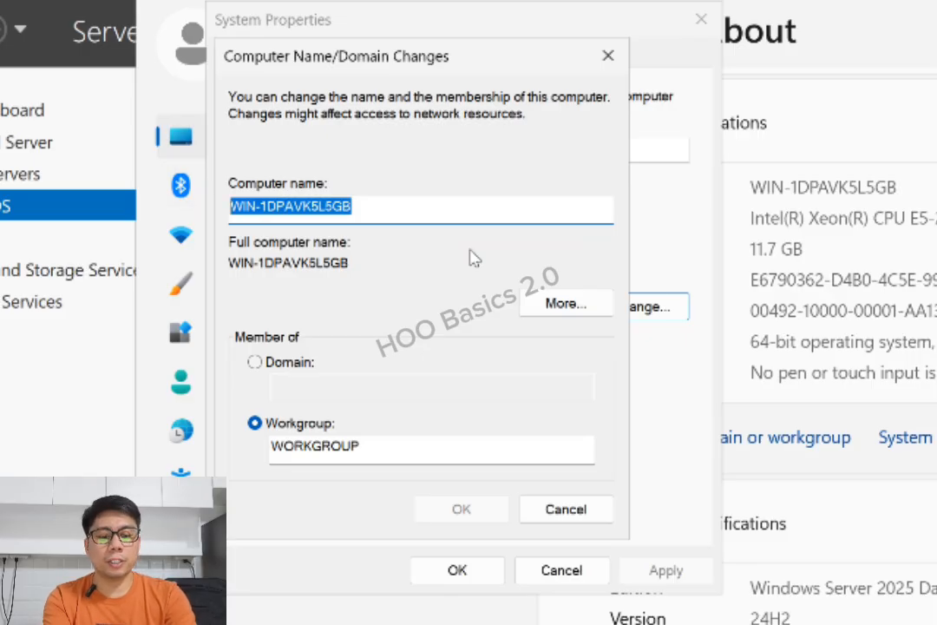
pyautogui.write('HOO')
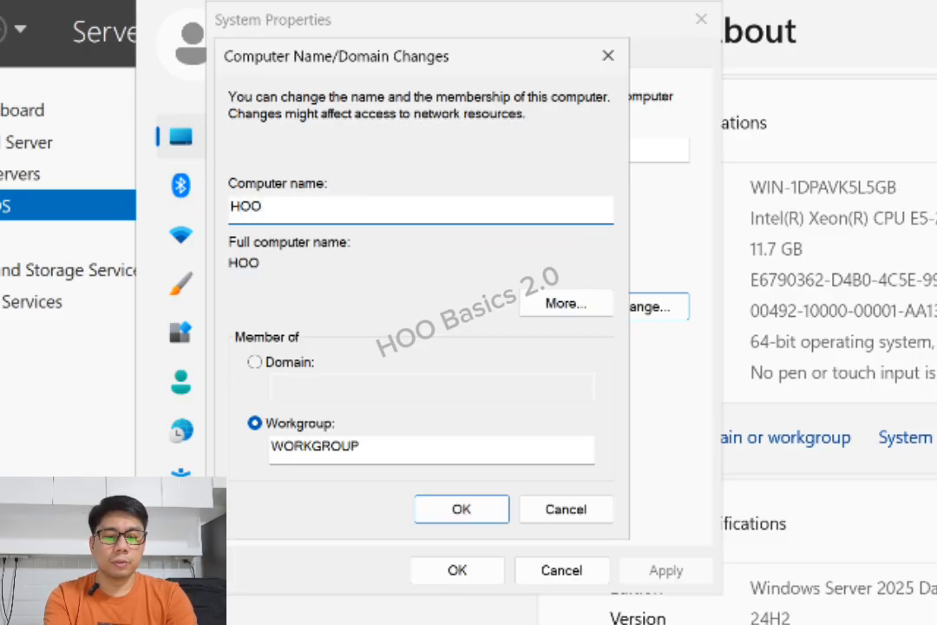
pyautogui.write('BASICS')
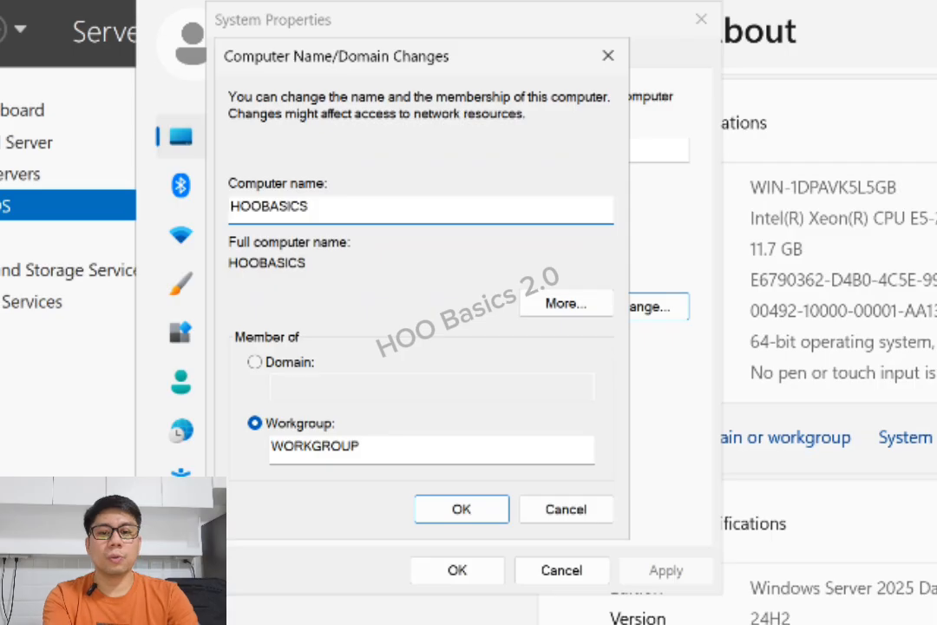
pyautogui.write('2')
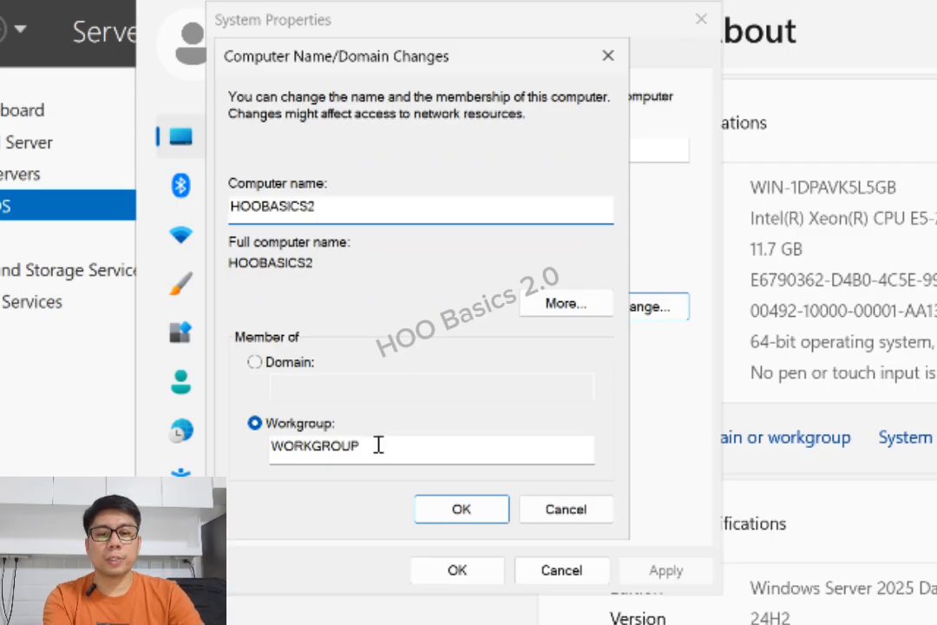
# Switch membership from Workgroup to Domain and enter the domain name mycompany.net
pyautogui.moveTo(379, 443); pyautogui.dragTo(217, 434)
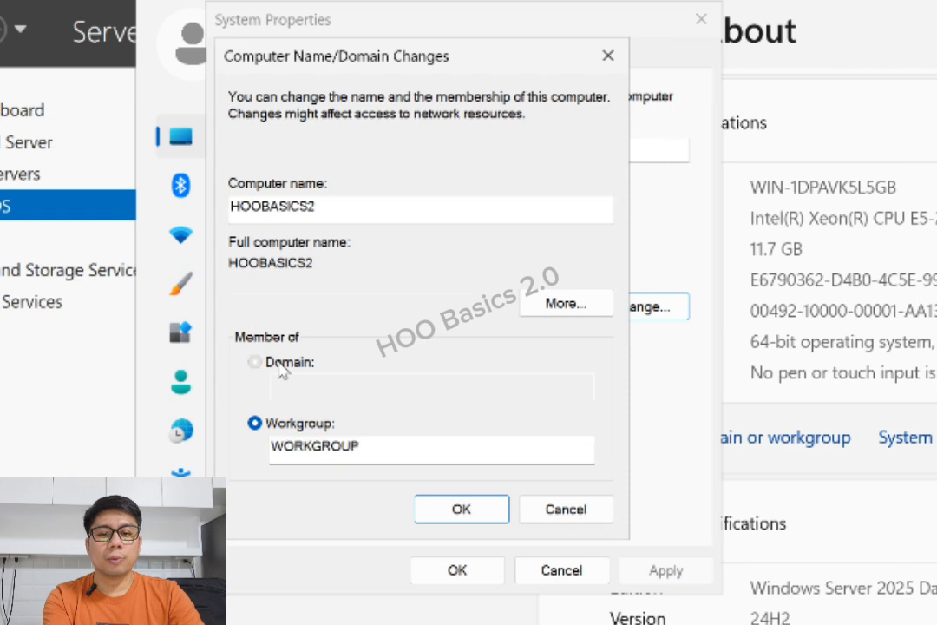
pyautogui.click(255, 361)
pyautogui.click(320, 380)
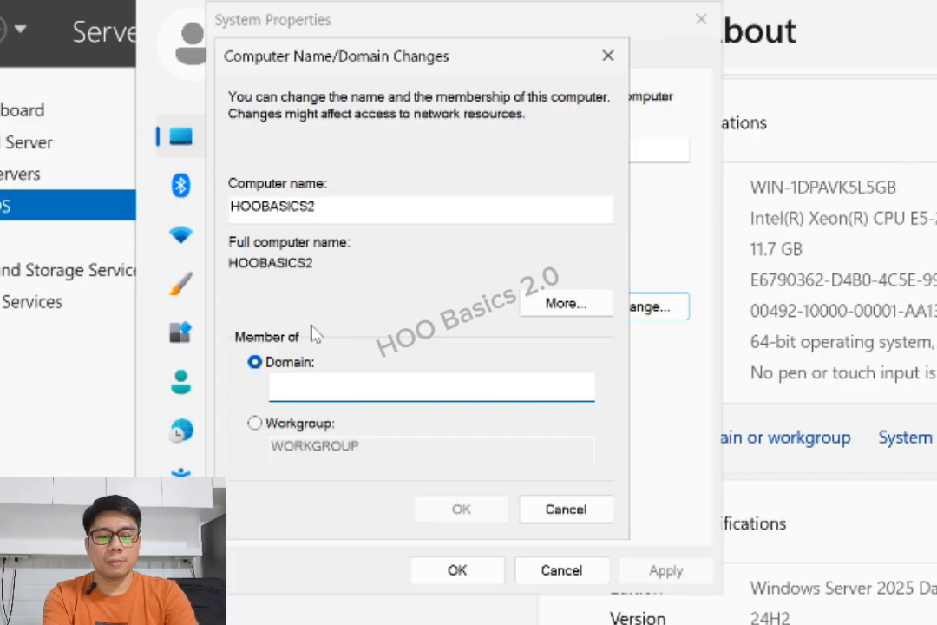
pyautogui.write('mycomoany')
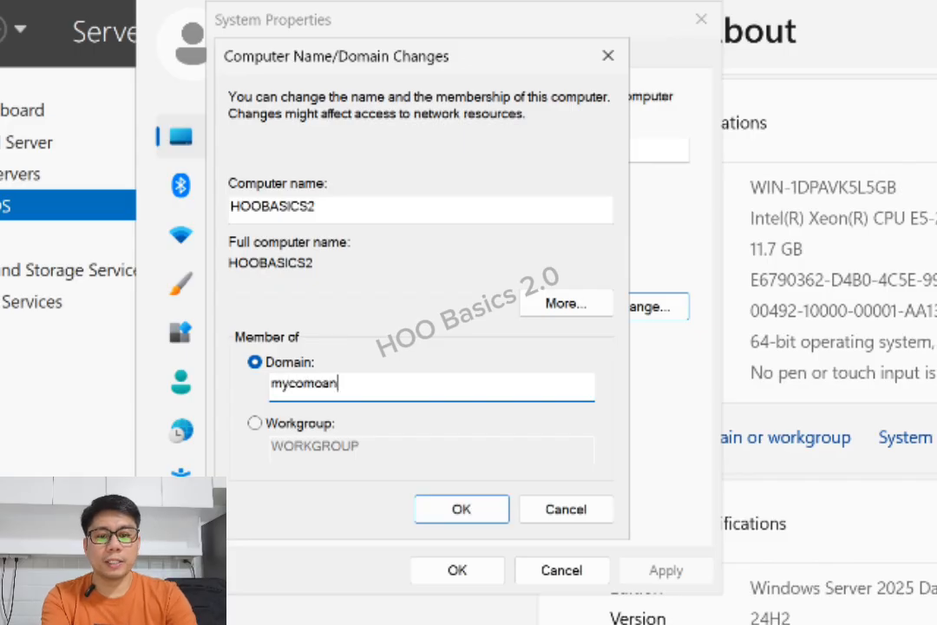
pyautogui.press('BackSpace')
pyautogui.press('BackSpace')
pyautogui.press('BackSpace')
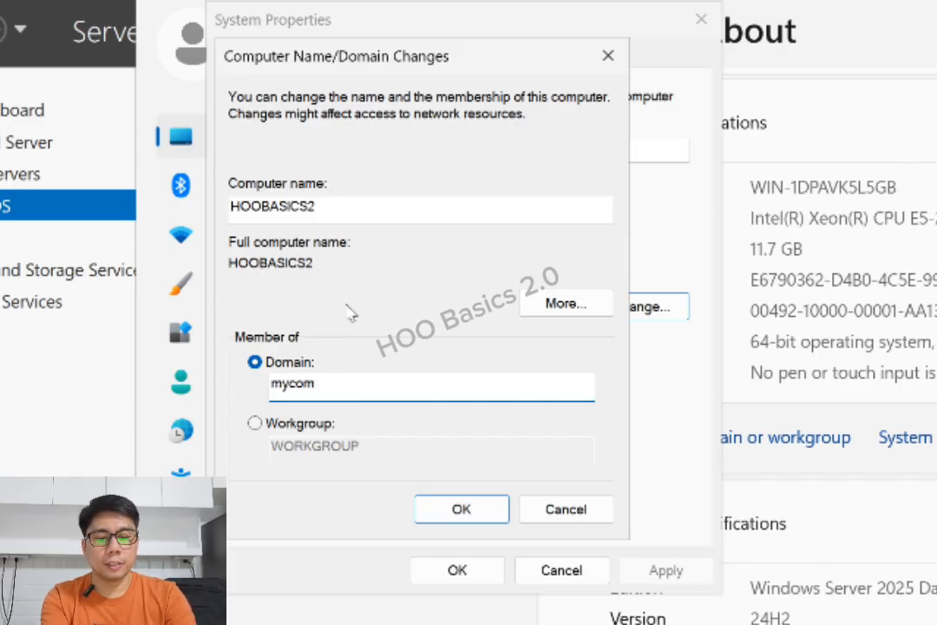
pyautogui.write('pon')
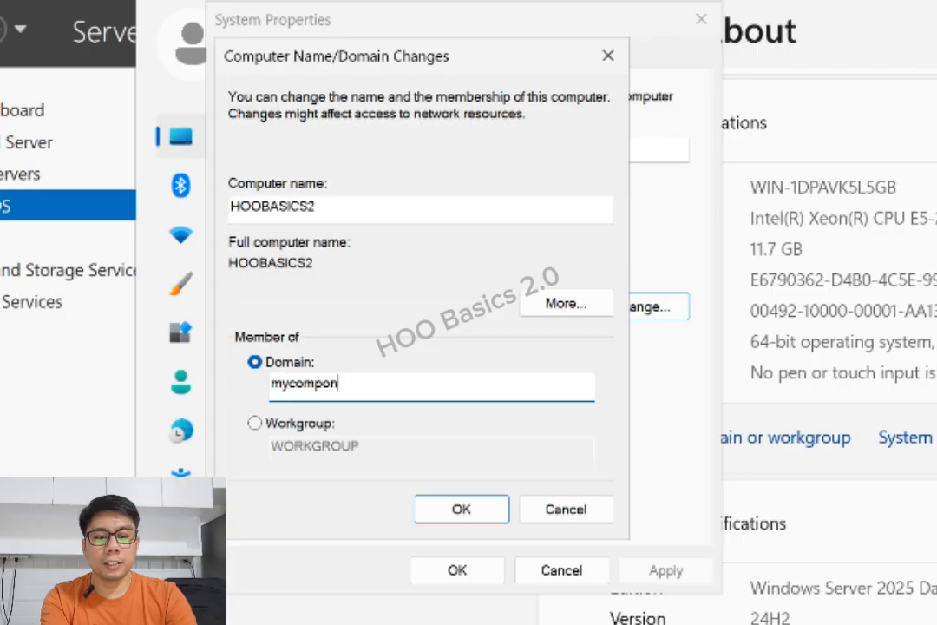
pyautogui.press('BackSpace')
pyautogui.press('BackSpace')
pyautogui.write('any')
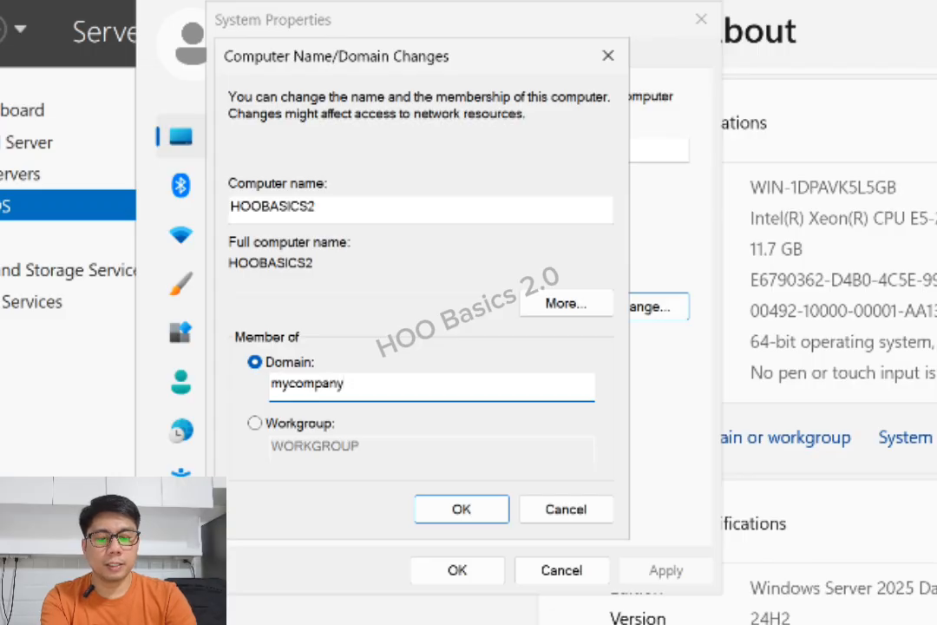
pyautogui.write('.net')
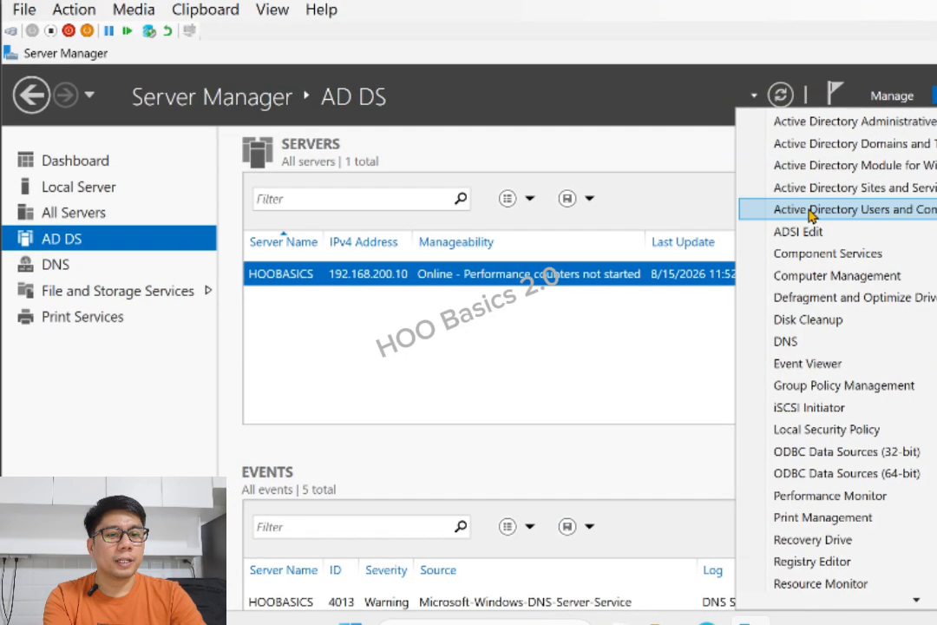
# View mycompany.net in Active Directory Users and Computers, then return to HOOBASICS2's domain-join dialog
pyautogui.click(898, 178)
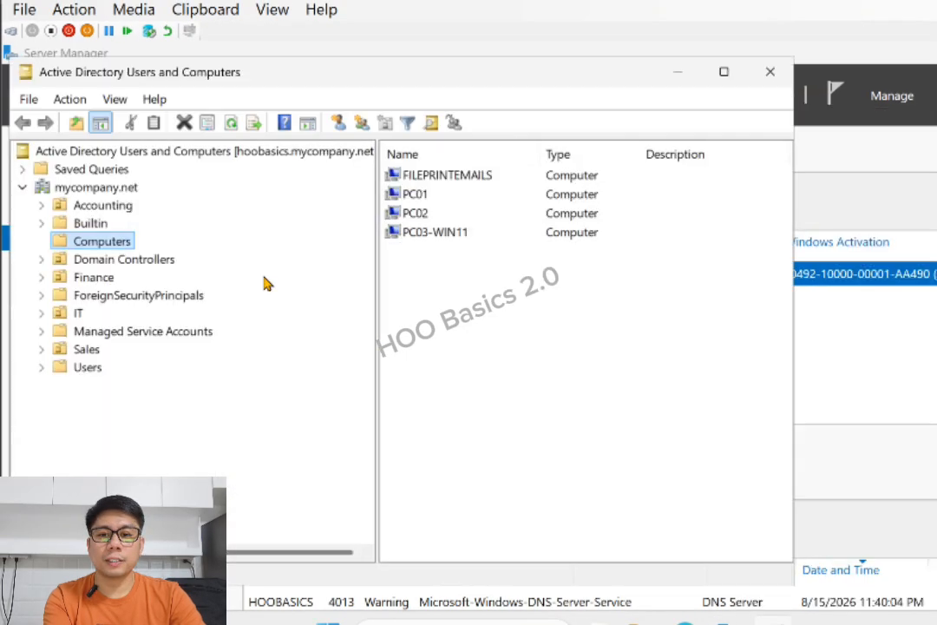
pyautogui.click(119, 187)
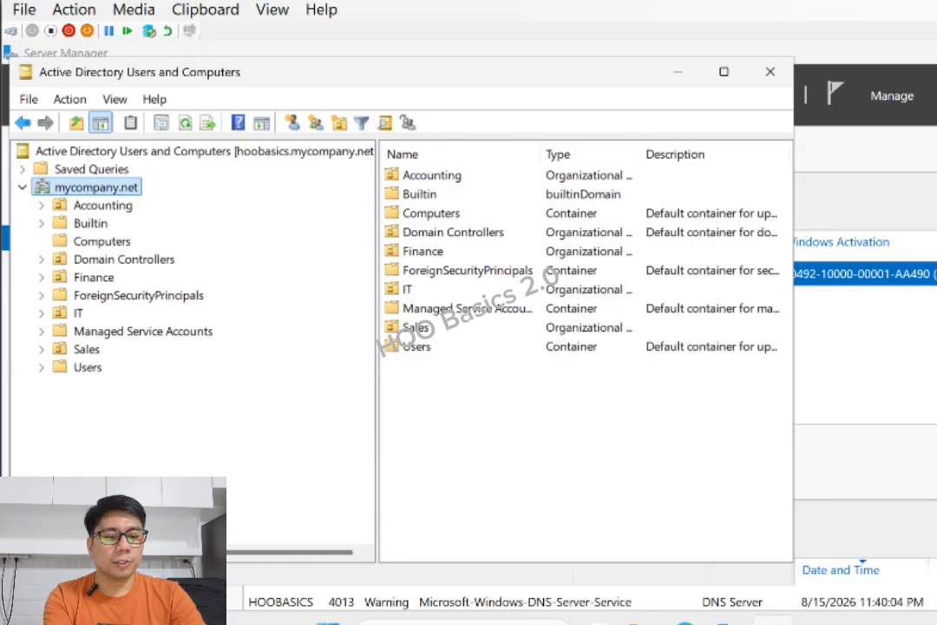
pyautogui.moveTo(773, 621)
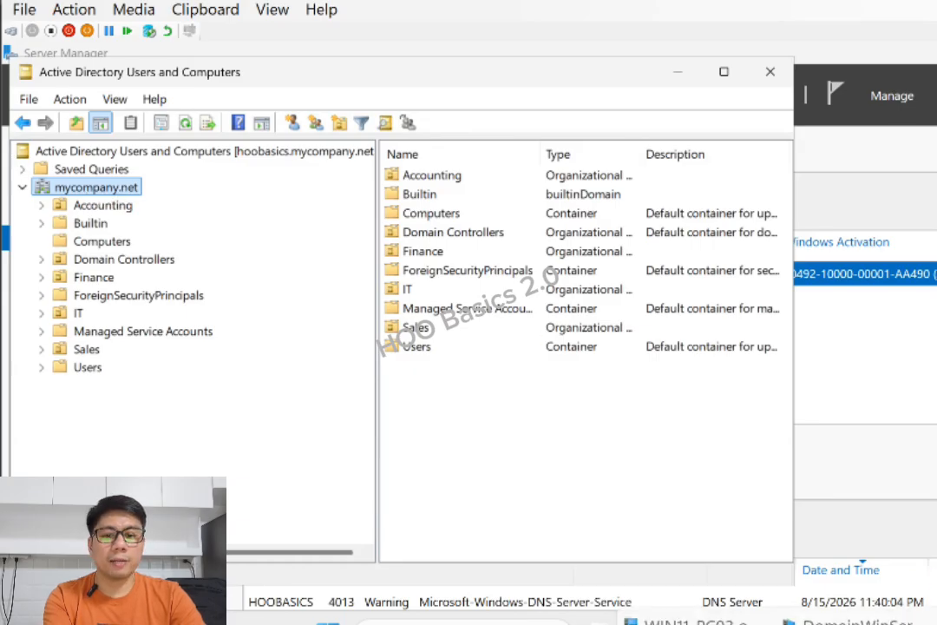
pyautogui.click(850, 622)
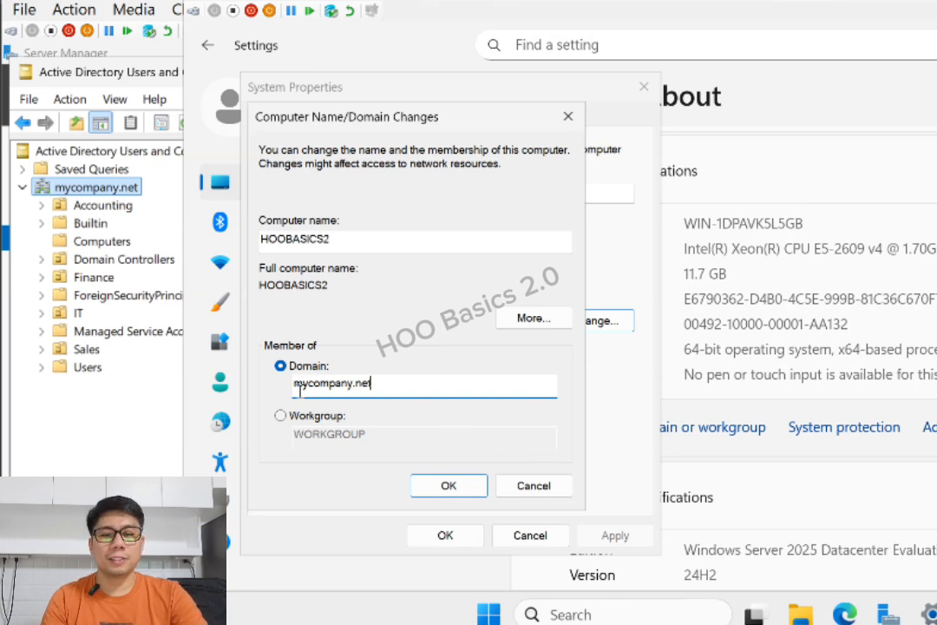
# Submit the mycompany.net domain join, authorizing it with the domain admin account name and password
pyautogui.click(441, 486)
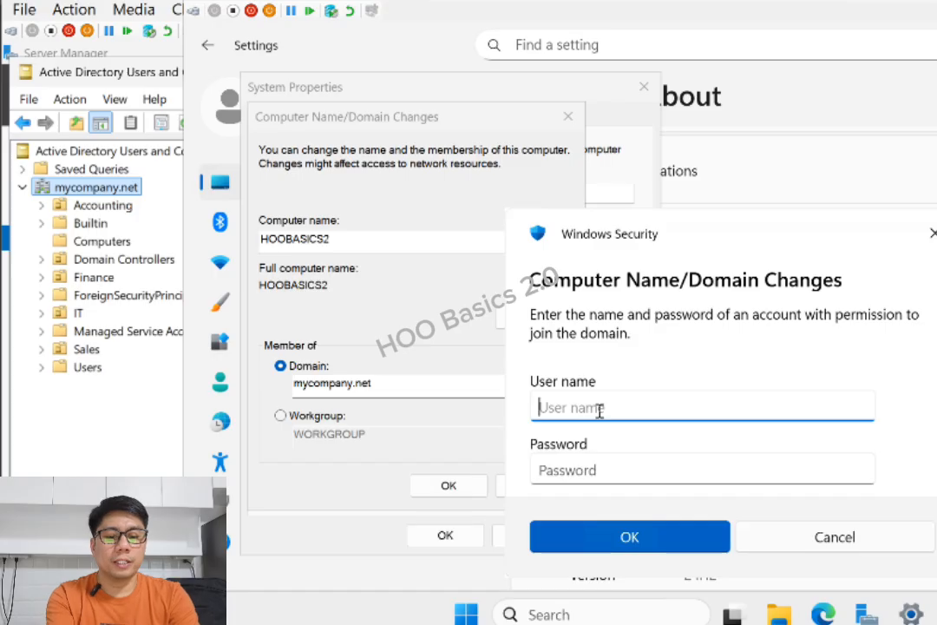
pyautogui.write('lT01')
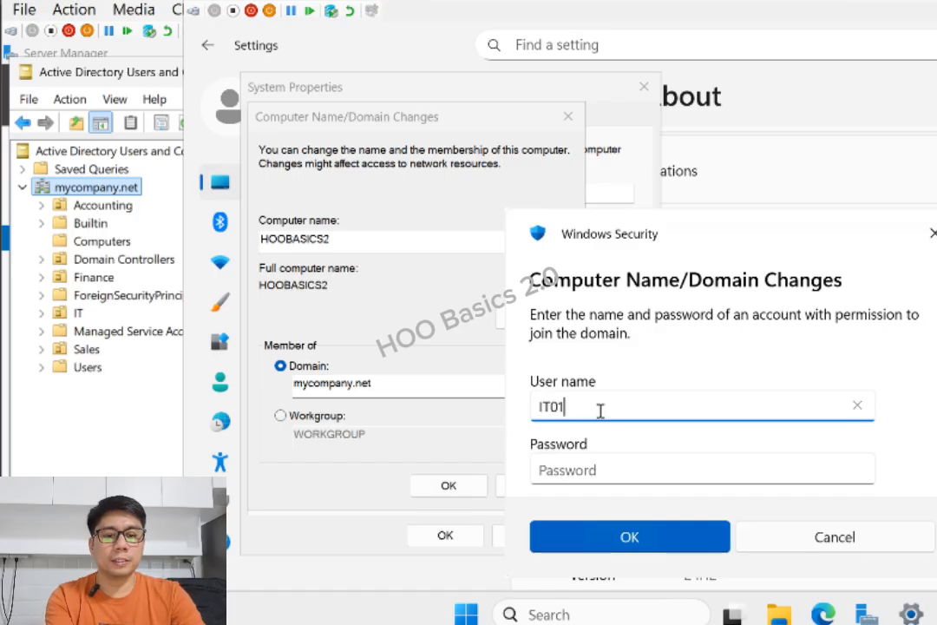
pyautogui.click(621, 478)
pyautogui.write('*****')
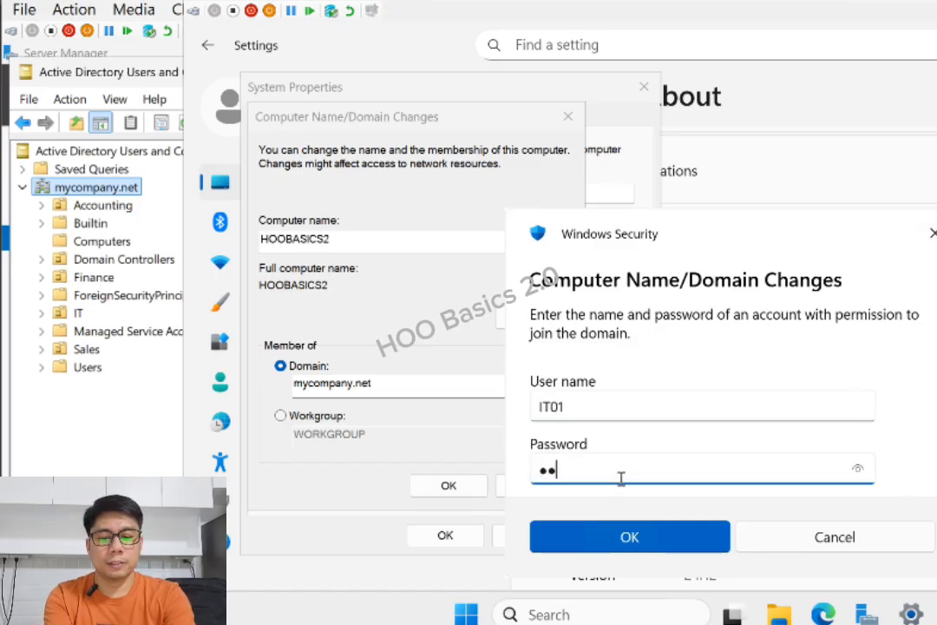
pyautogui.write('******')
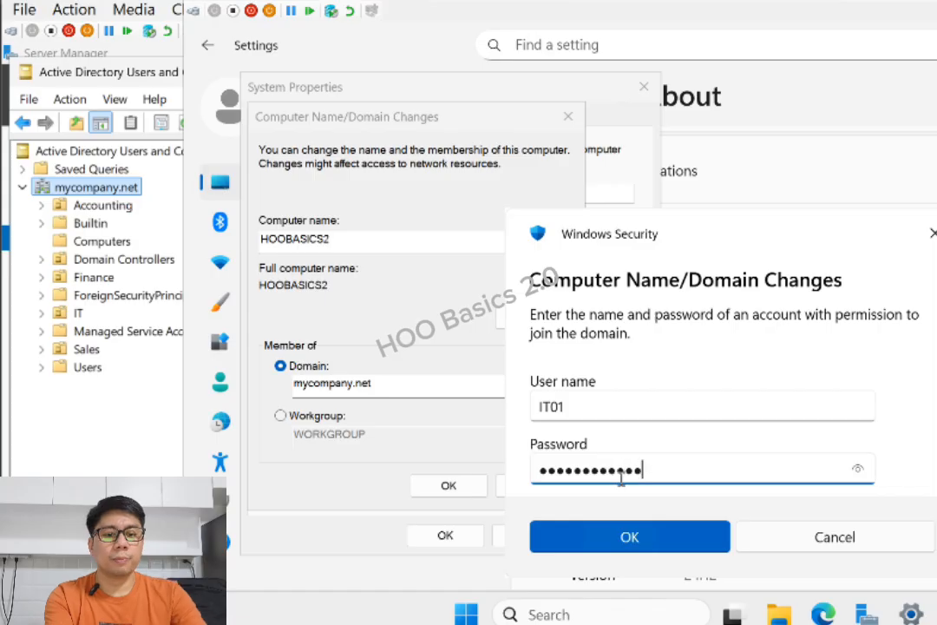
pyautogui.click(637, 536)
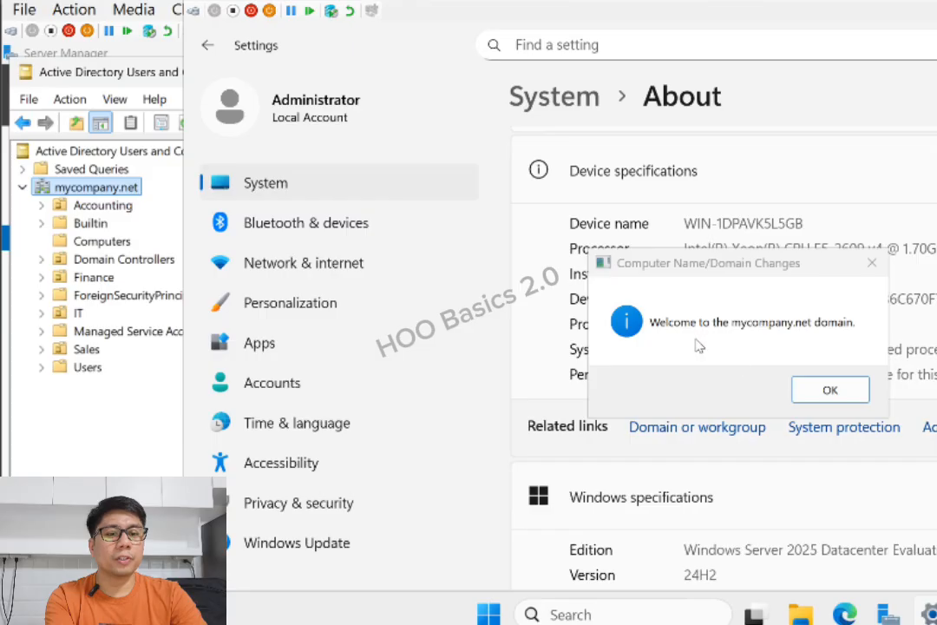
# Dismiss the domain welcome message, close System Properties and restart the server now
pyautogui.click(830, 390)
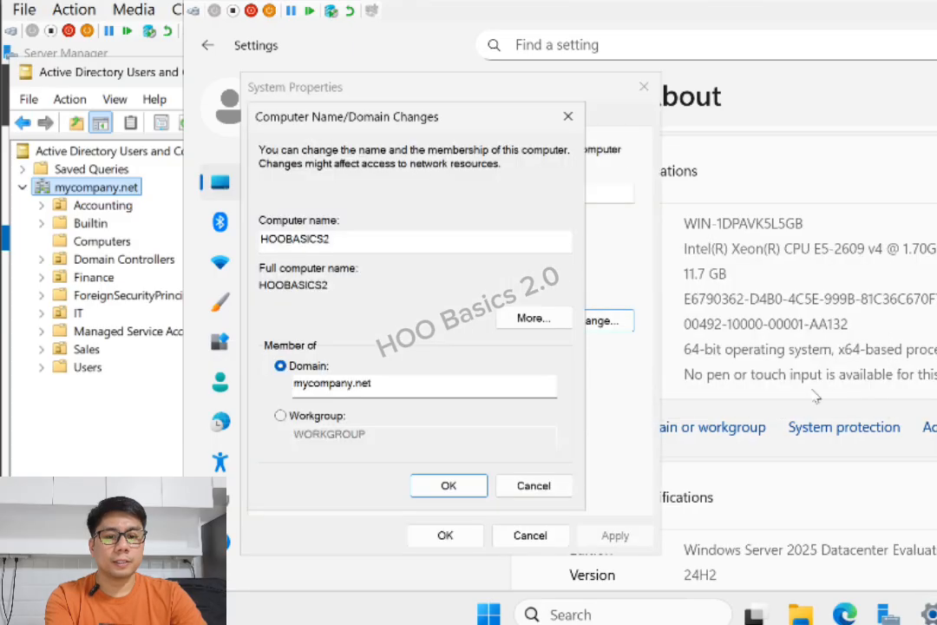
pyautogui.click(459, 543)
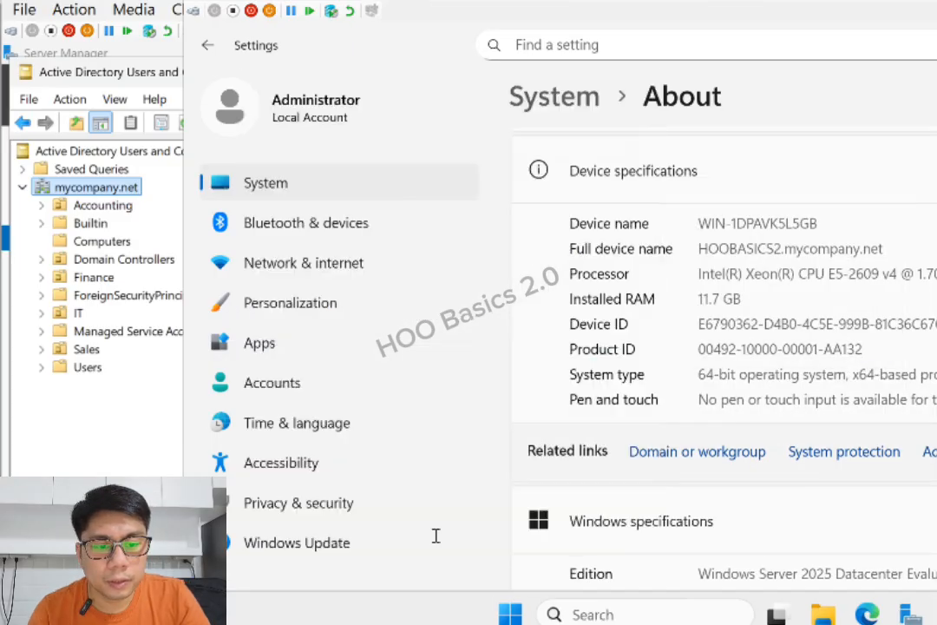
pyautogui.click(766, 338)
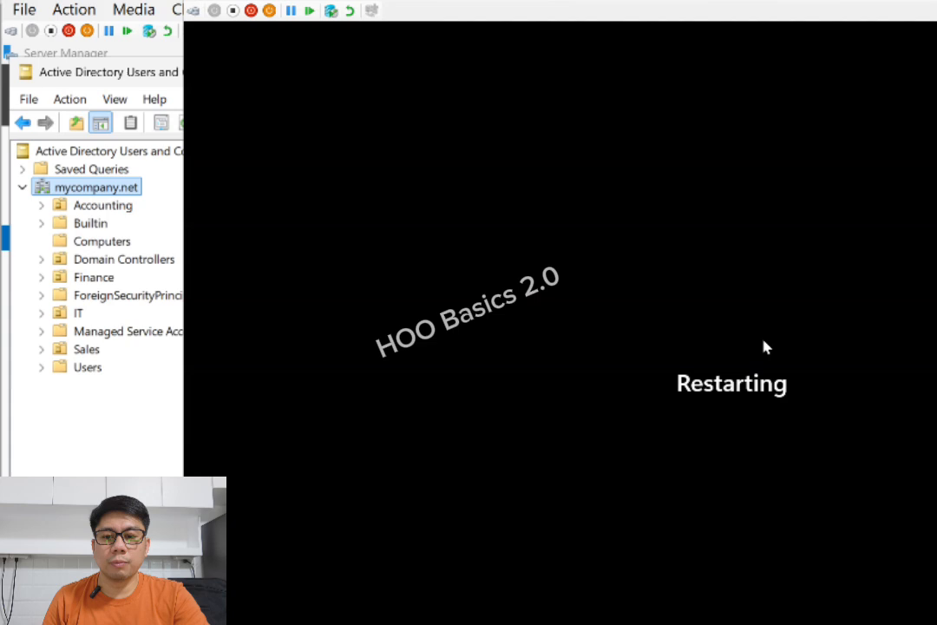
pyautogui.click(156, 424)
# Refresh the Computers container and select the newly listed HOOBASICS2 entry
pyautogui.click(101, 241)
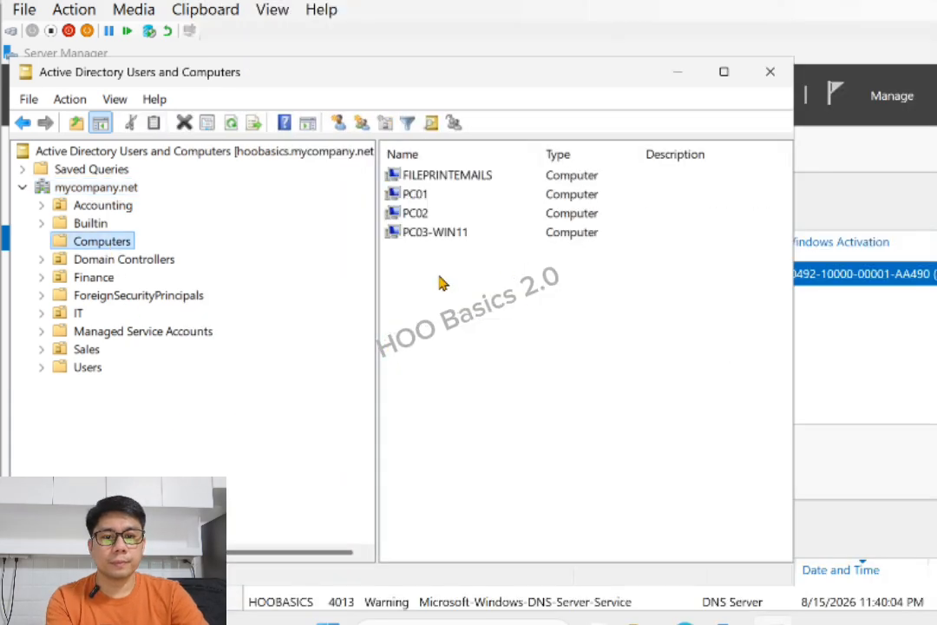
pyautogui.rightClick(418, 287)
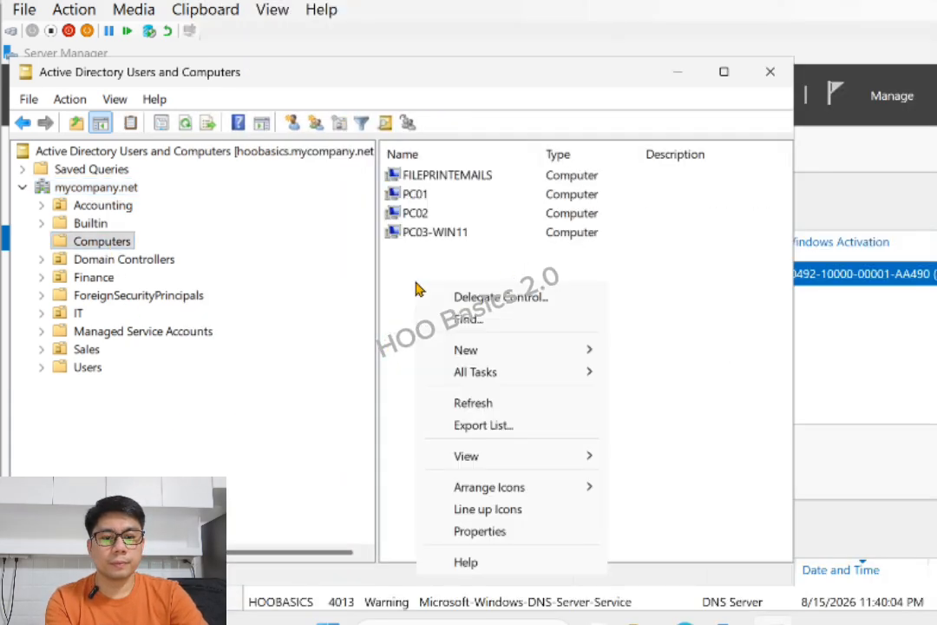
pyautogui.click(473, 402)
pyautogui.click(457, 198)
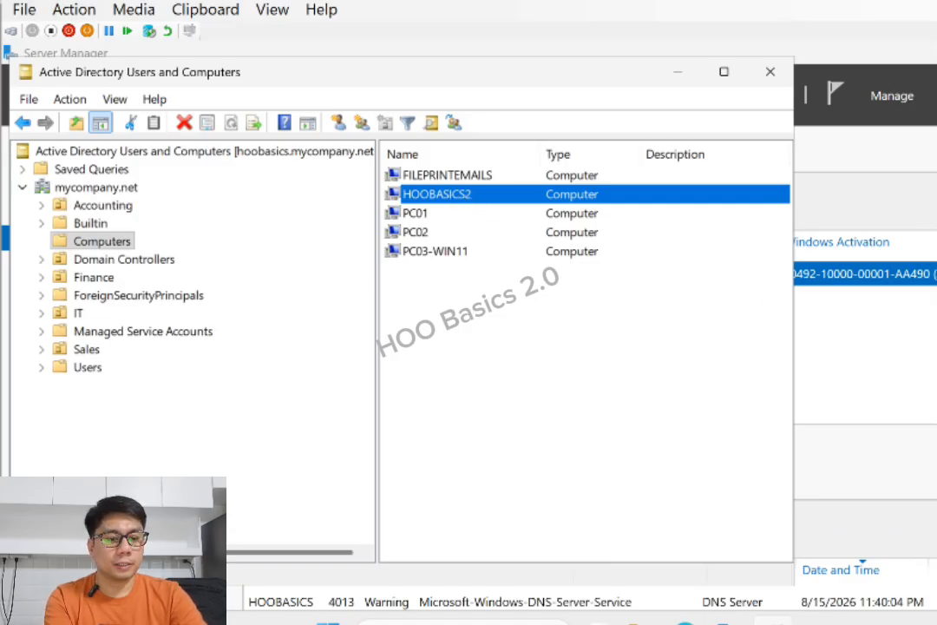
pyautogui.moveTo(803, 623)
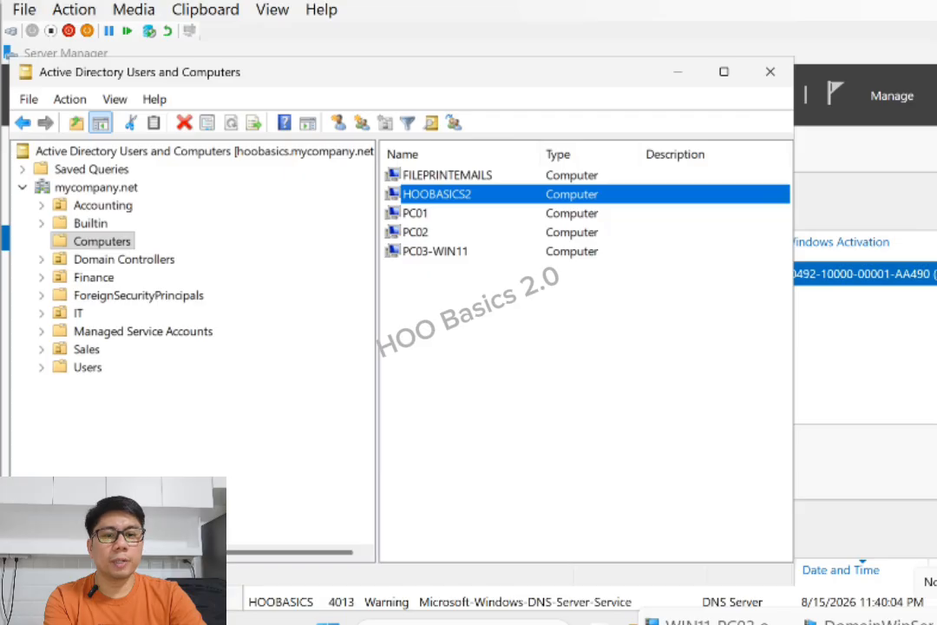
pyautogui.click(716, 622)
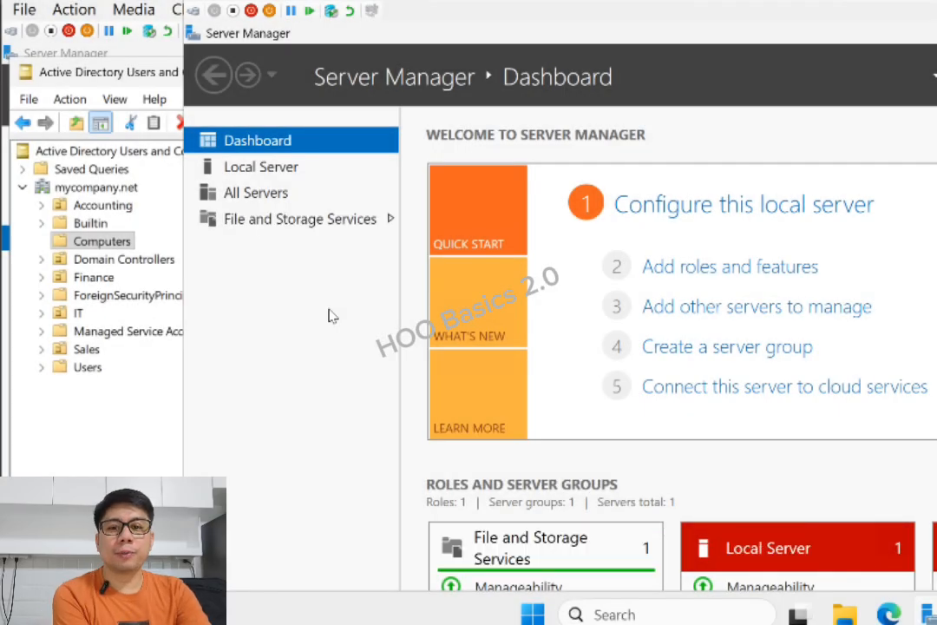
# Return to the Server Manager dashboard and open its Manage menu
pyautogui.click(316, 224)
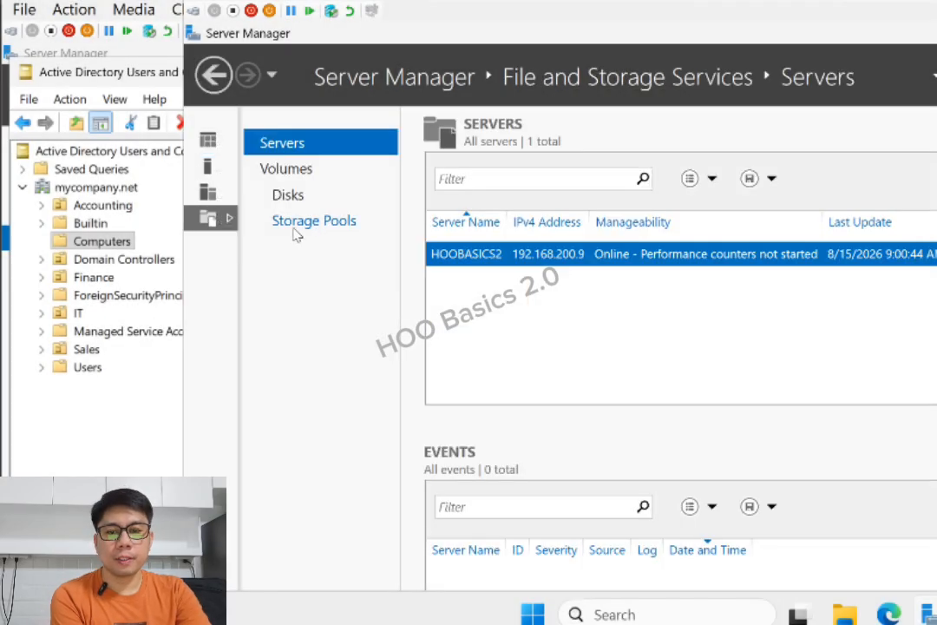
pyautogui.click(209, 142)
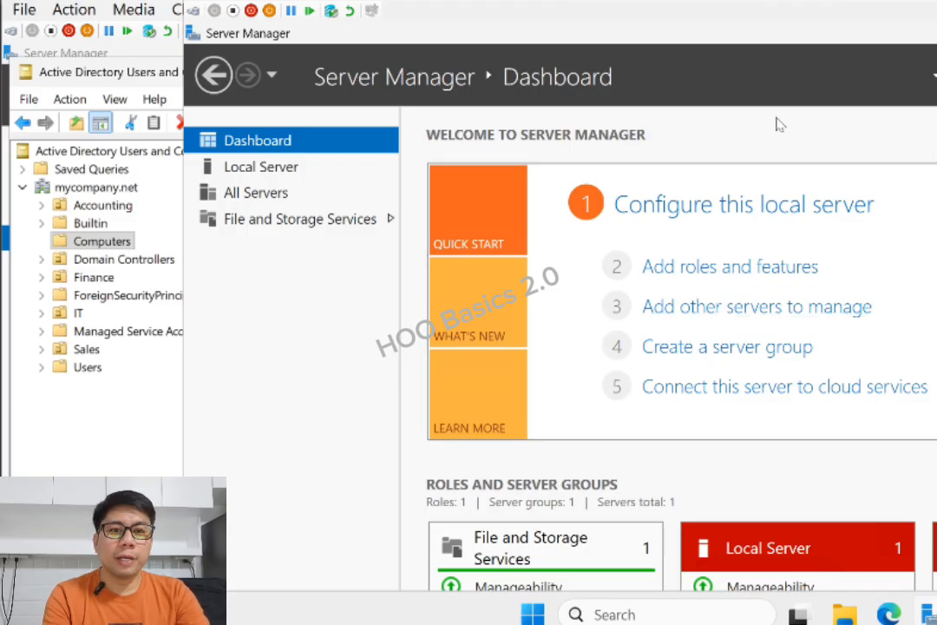
pyautogui.click(120, 467)
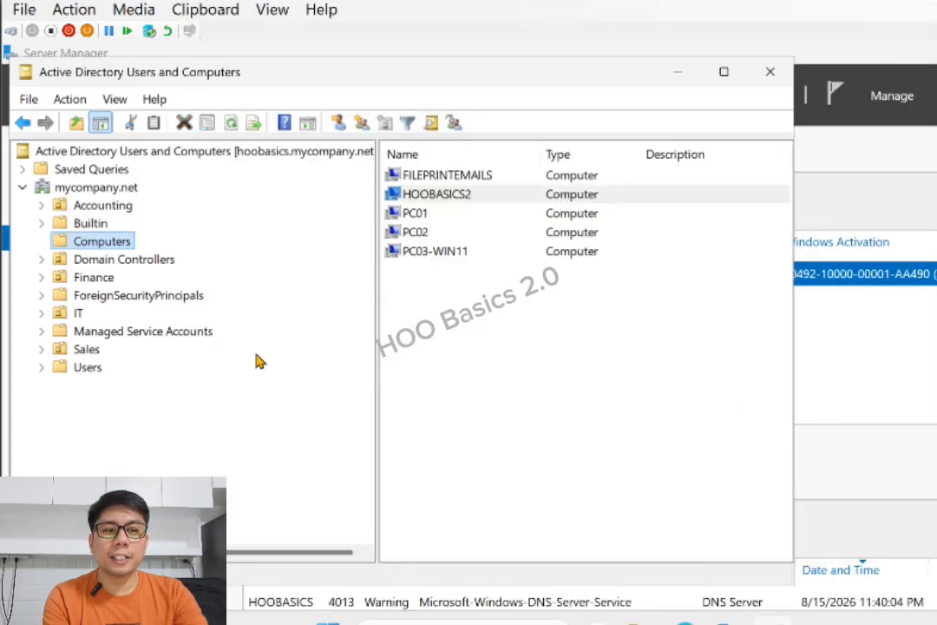
pyautogui.hotkey('alt', 'Tab')
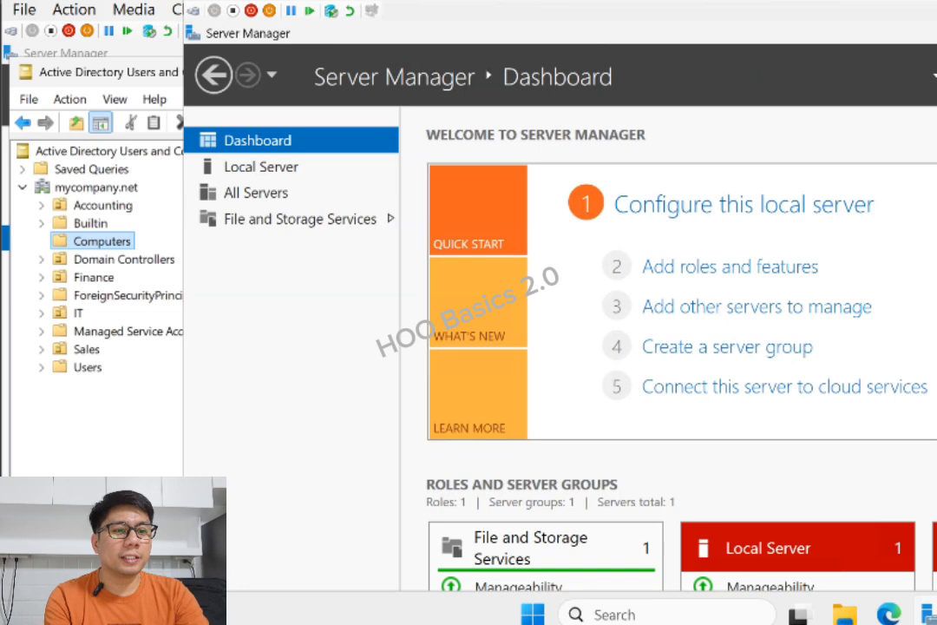
pyautogui.click(839, 71)
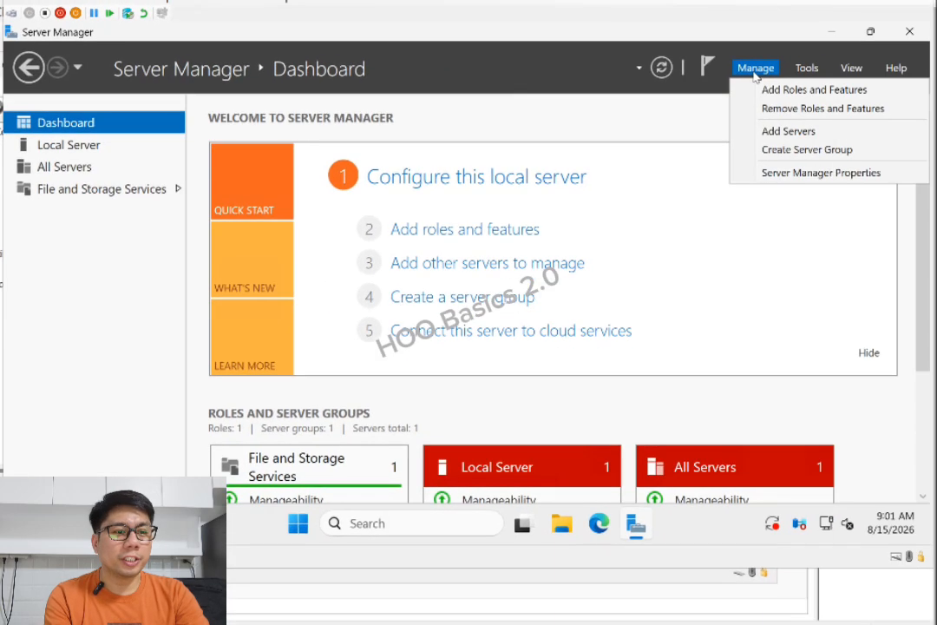
# Start the Add Roles and Features Wizard with role-based installation on the local server
pyautogui.click(818, 90)
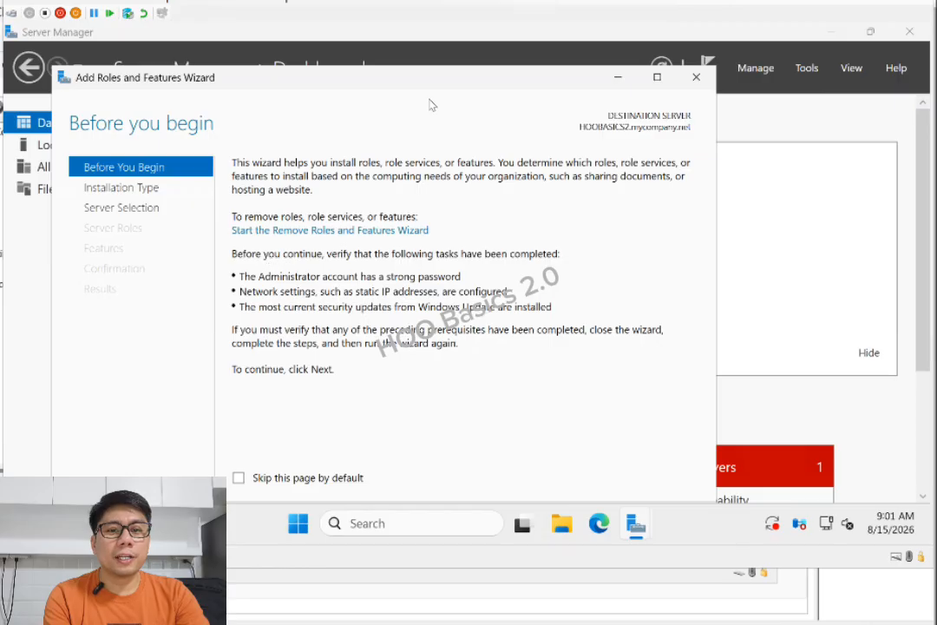
pyautogui.moveTo(434, 77); pyautogui.dragTo(459, 39)
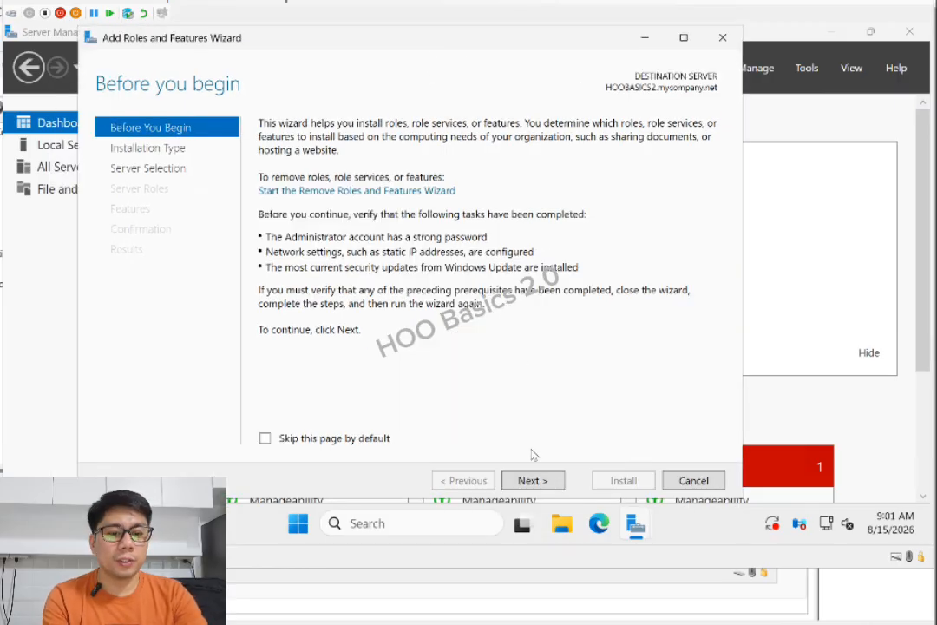
pyautogui.click(534, 482)
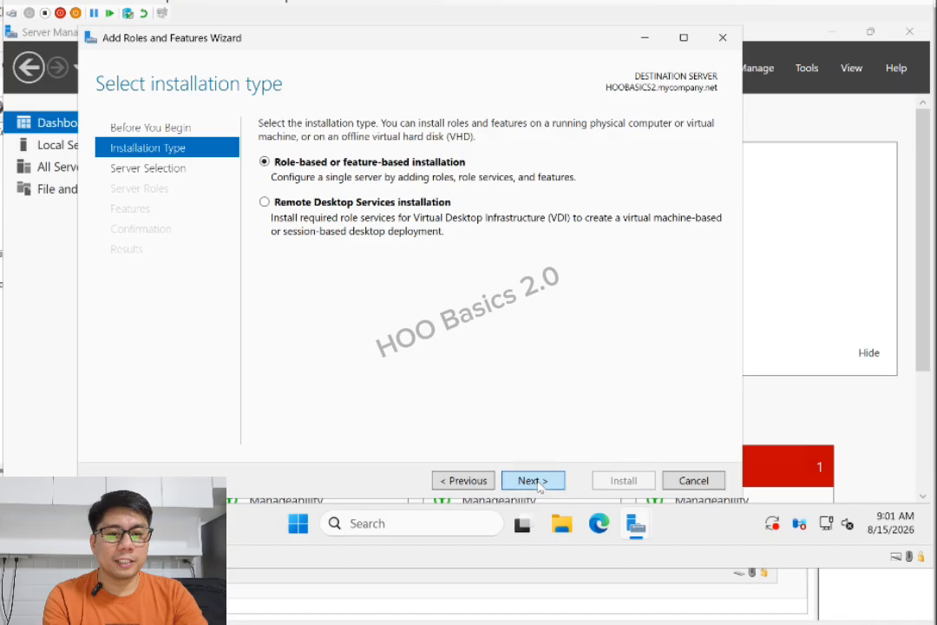
pyautogui.click(532, 481)
pyautogui.click(533, 481)
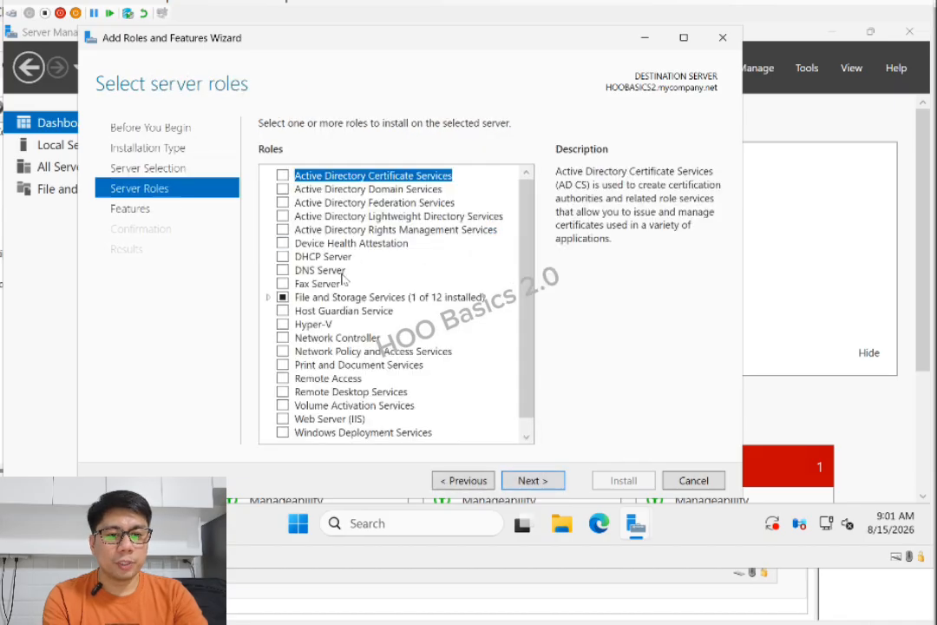
# Select Active Directory Domain Services and DNS Server with their required features and begin installing
pyautogui.click(384, 189)
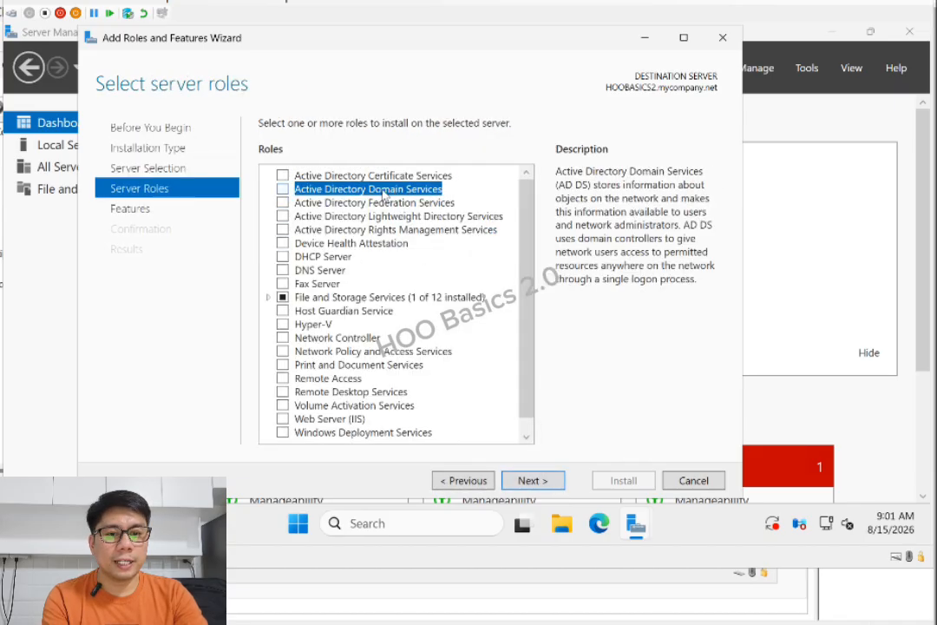
pyautogui.click(282, 190)
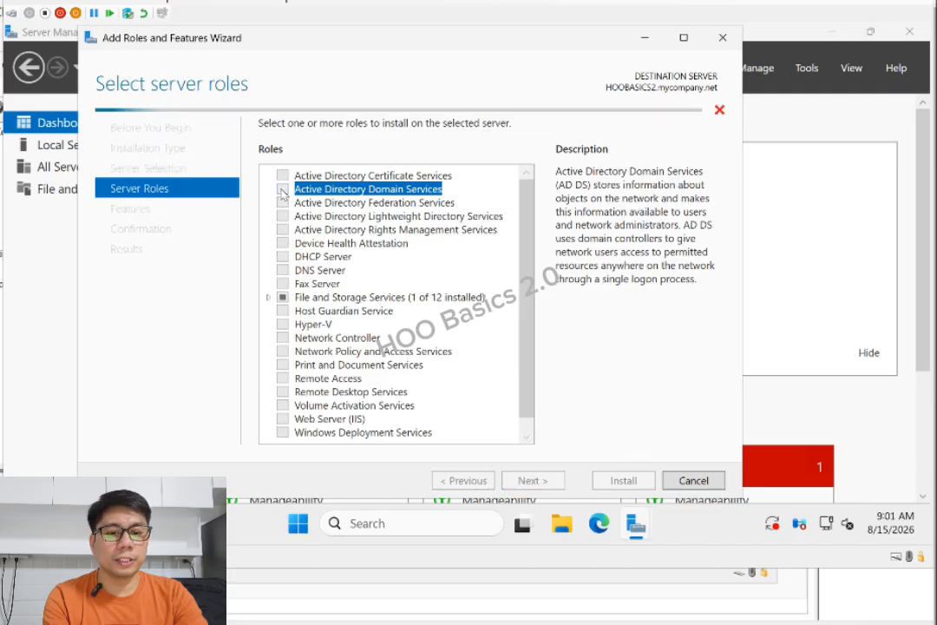
pyautogui.click(466, 413)
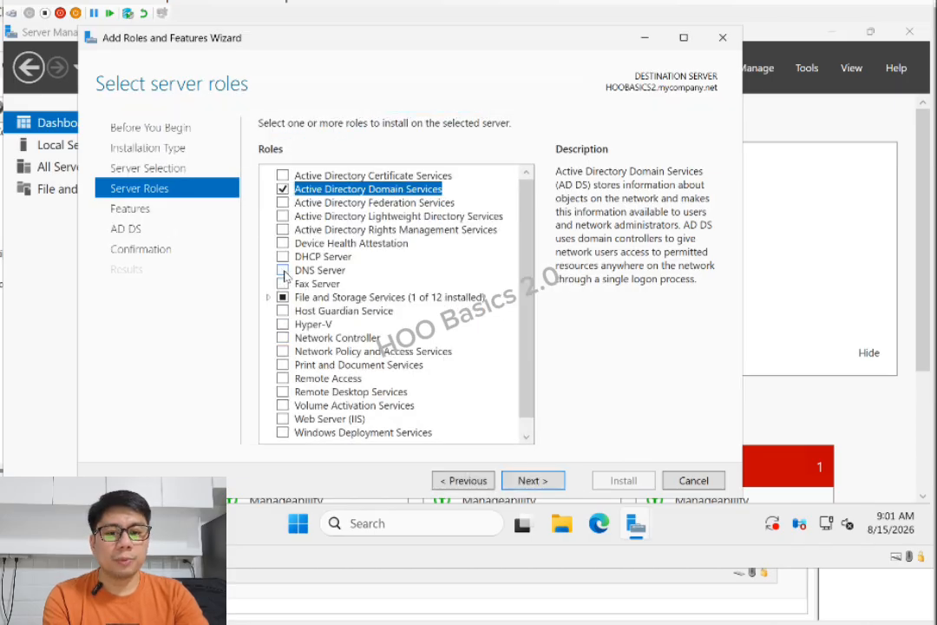
pyautogui.click(282, 271)
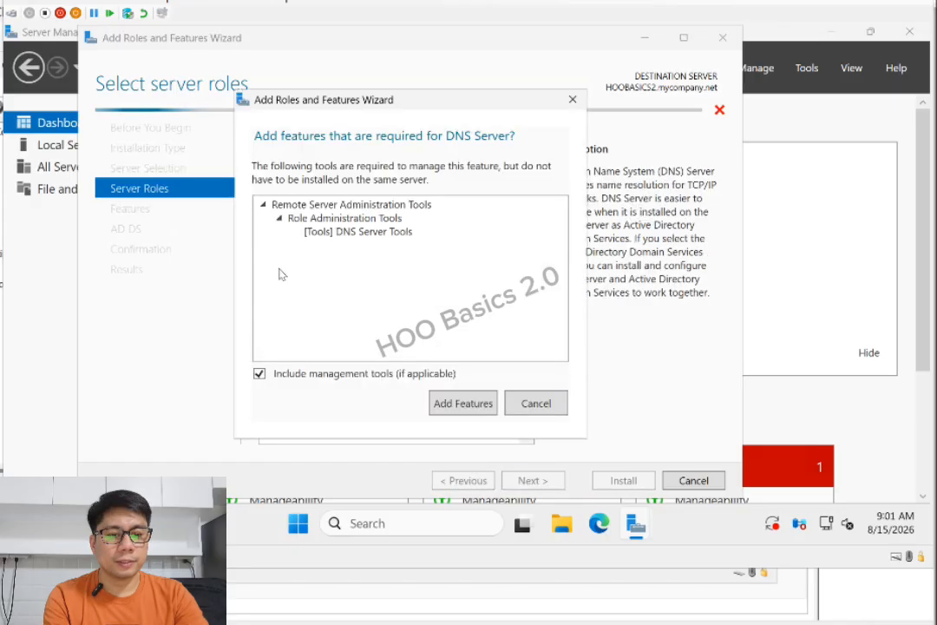
pyautogui.click(479, 404)
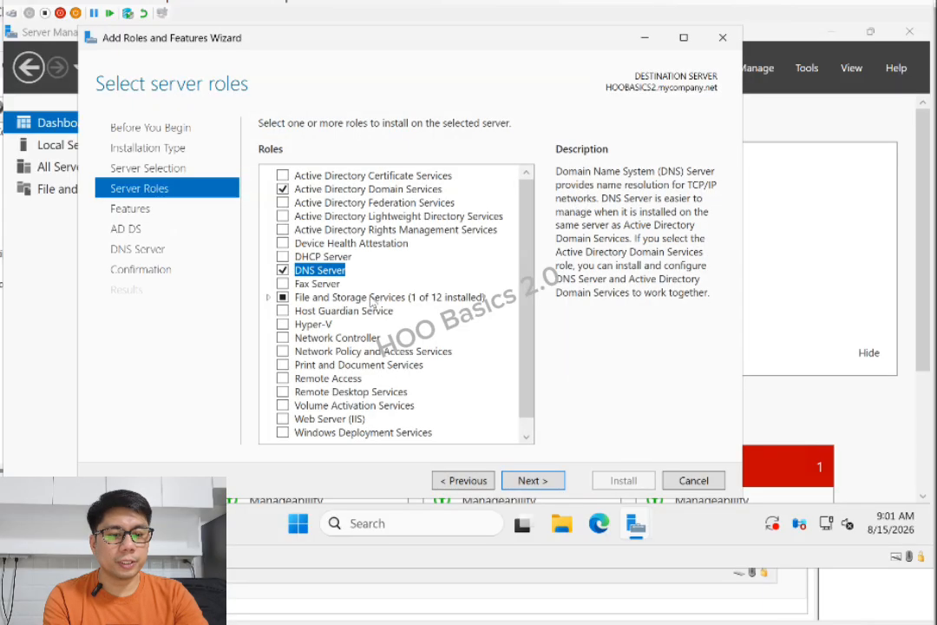
pyautogui.click(538, 483)
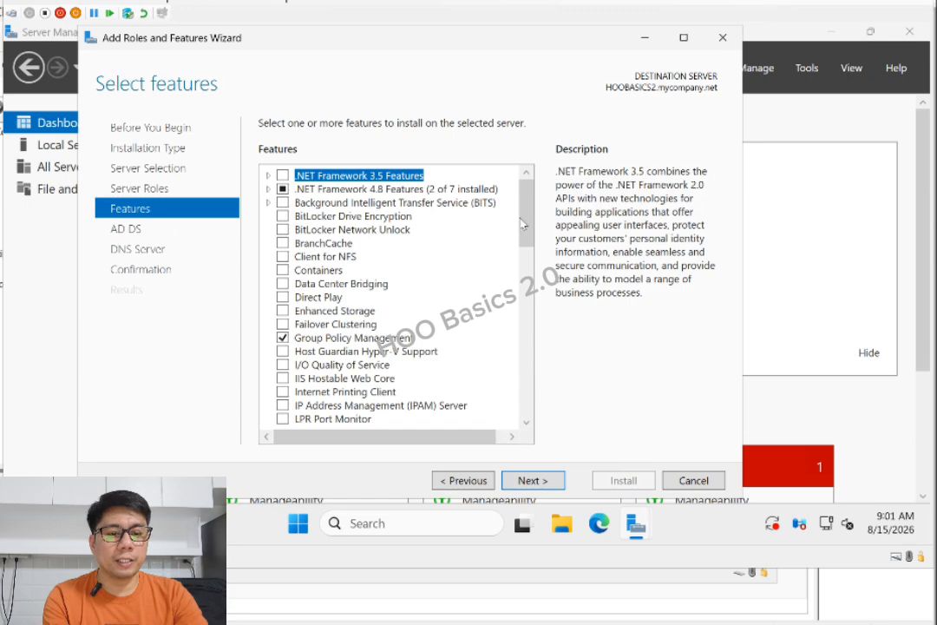
pyautogui.click(530, 482)
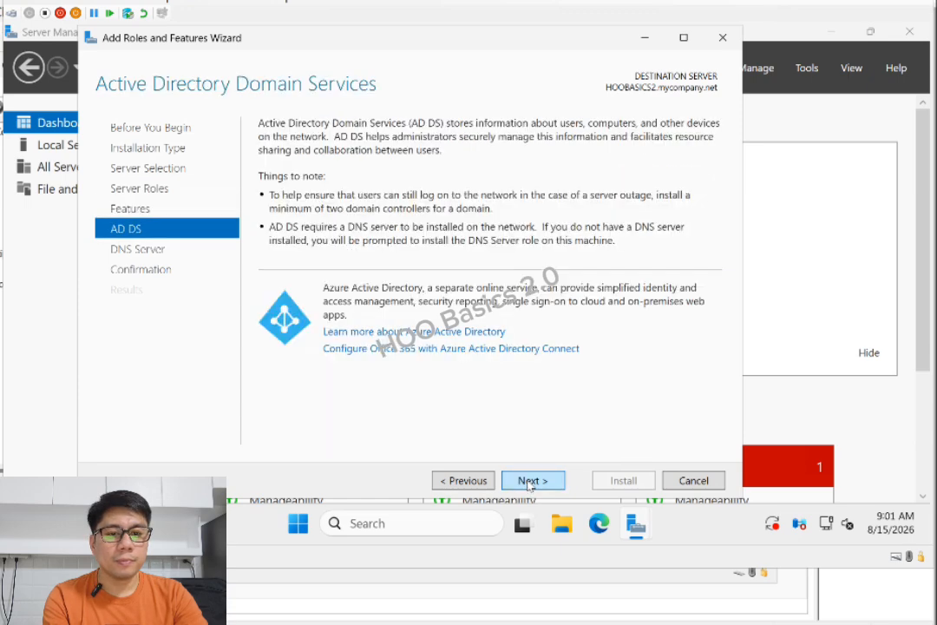
pyautogui.click(529, 482)
pyautogui.click(529, 482)
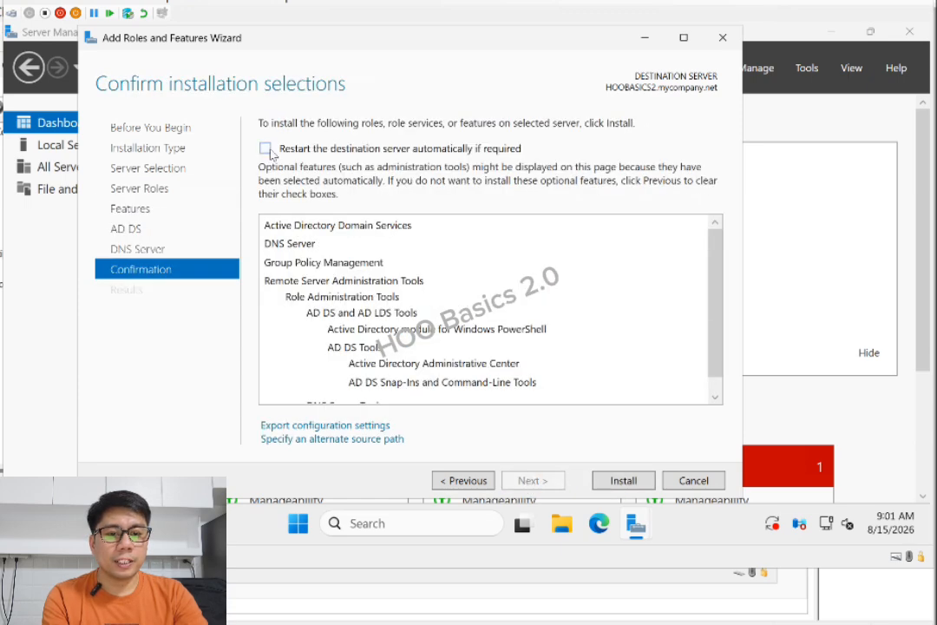
pyautogui.click(624, 482)
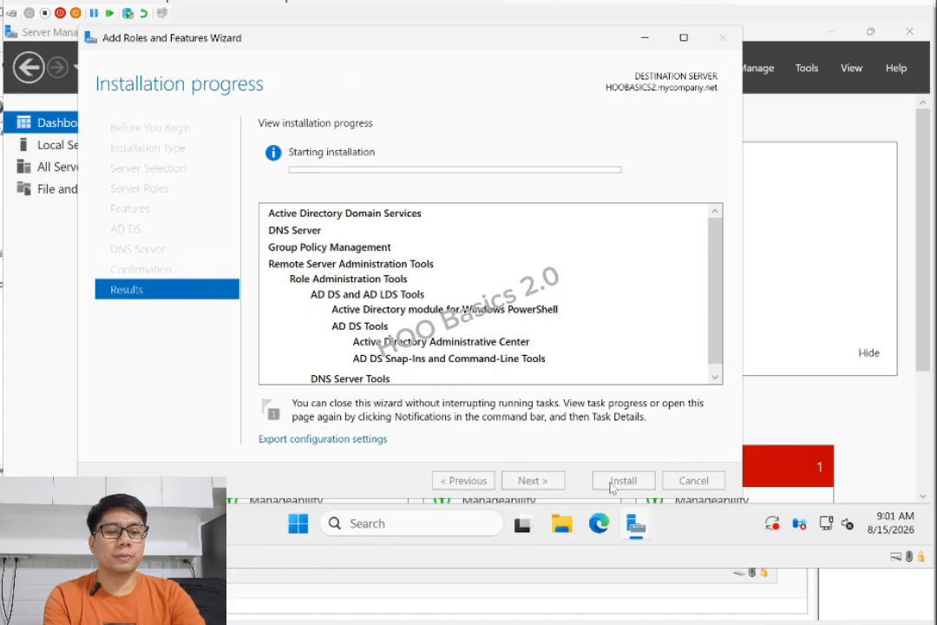
# Wait until the role installation reports success on HOOBASICS2.mycompany.net
pyautogui.moveTo(719, 347)
pyautogui.mouseDown()
pyautogui.moveTo(720, 359)
pyautogui.moveTo(718, 345)
pyautogui.mouseUp()
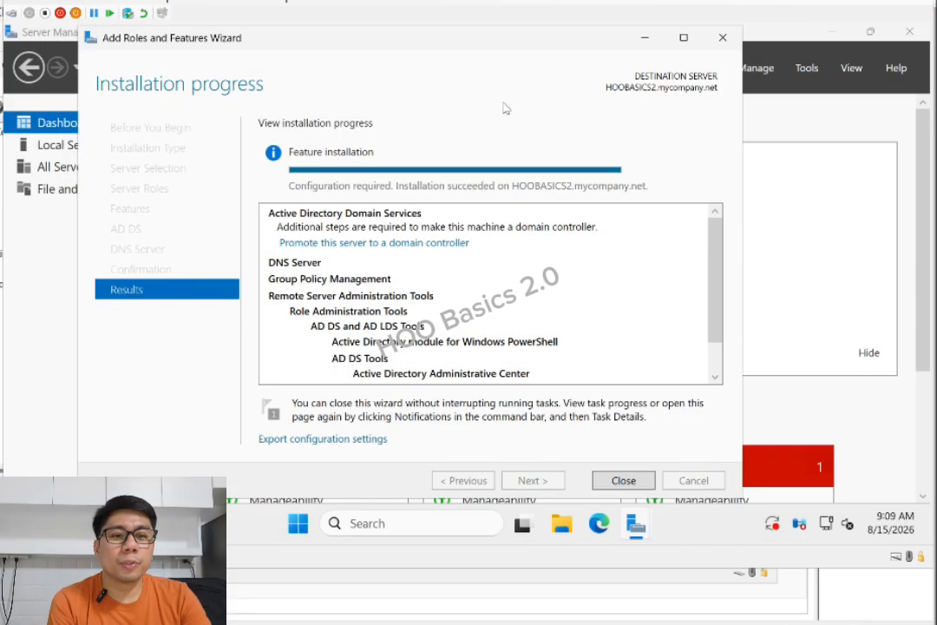
# Close the finished wizard and launch 'Promote this server to a domain controller' from notifications
pyautogui.click(624, 481)
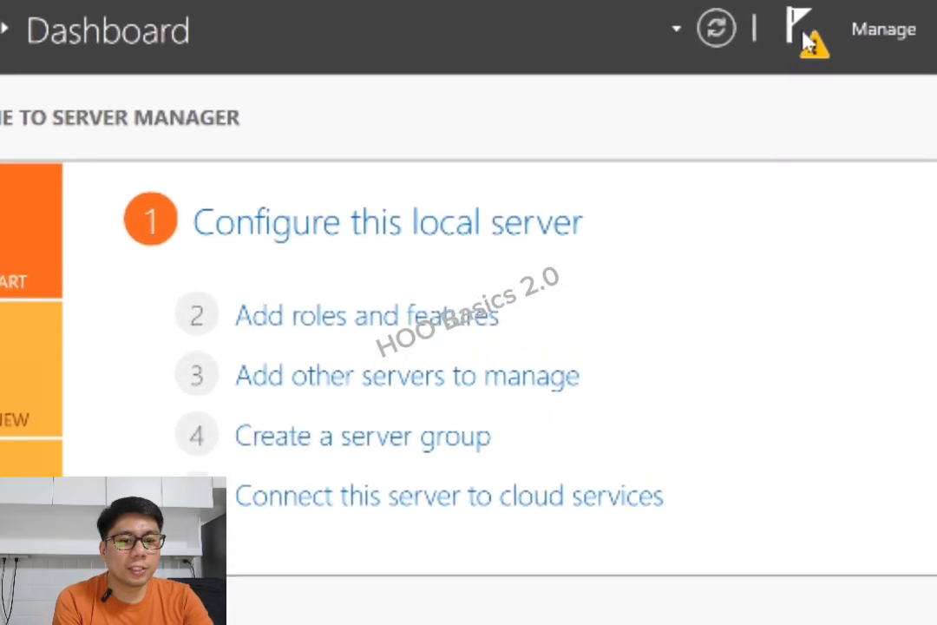
pyautogui.click(709, 69)
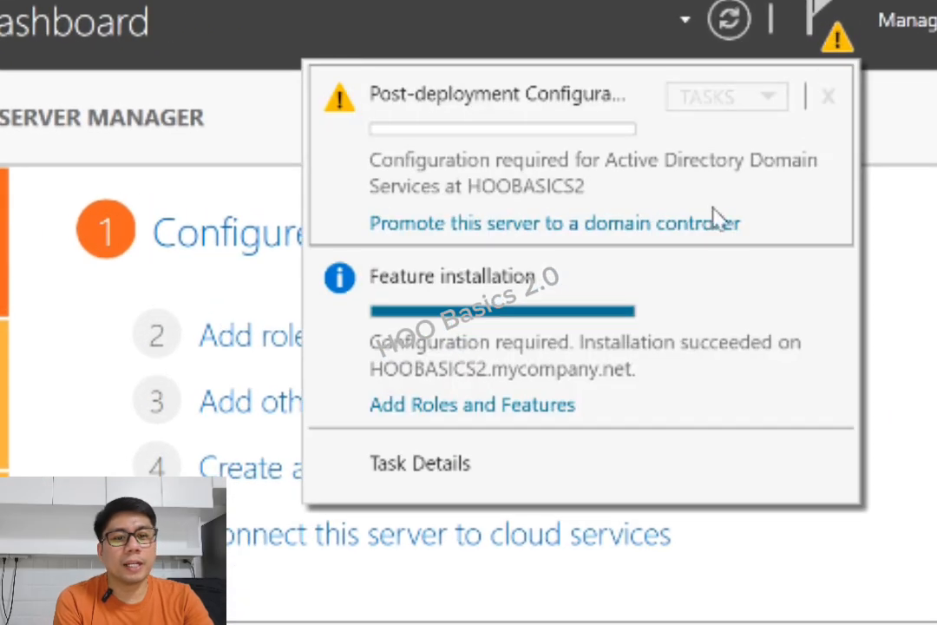
pyautogui.click(529, 225)
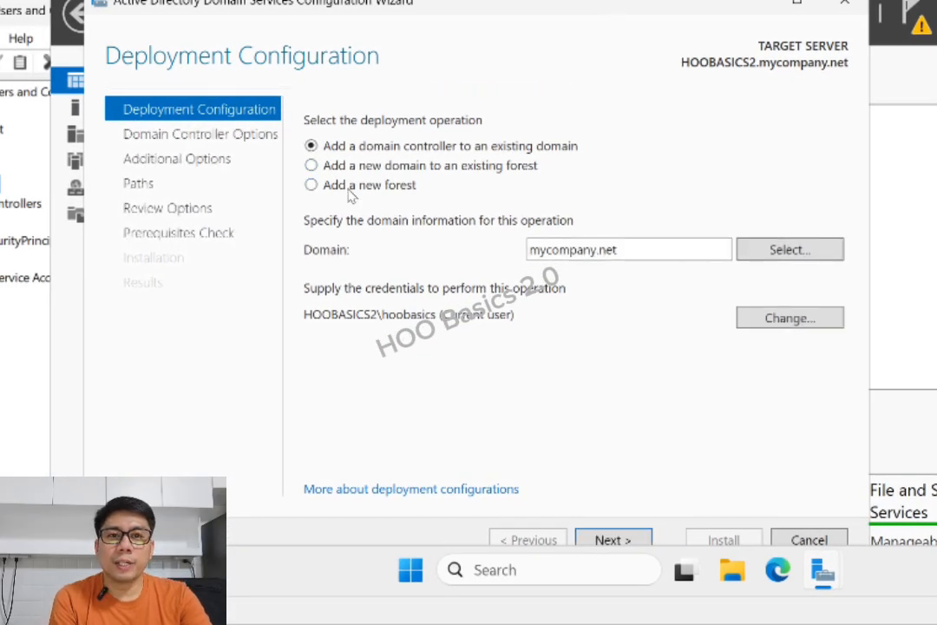
# Choose 'Add a domain controller to an existing domain' for mycompany.net and request different deployment credentials
pyautogui.click(331, 187)
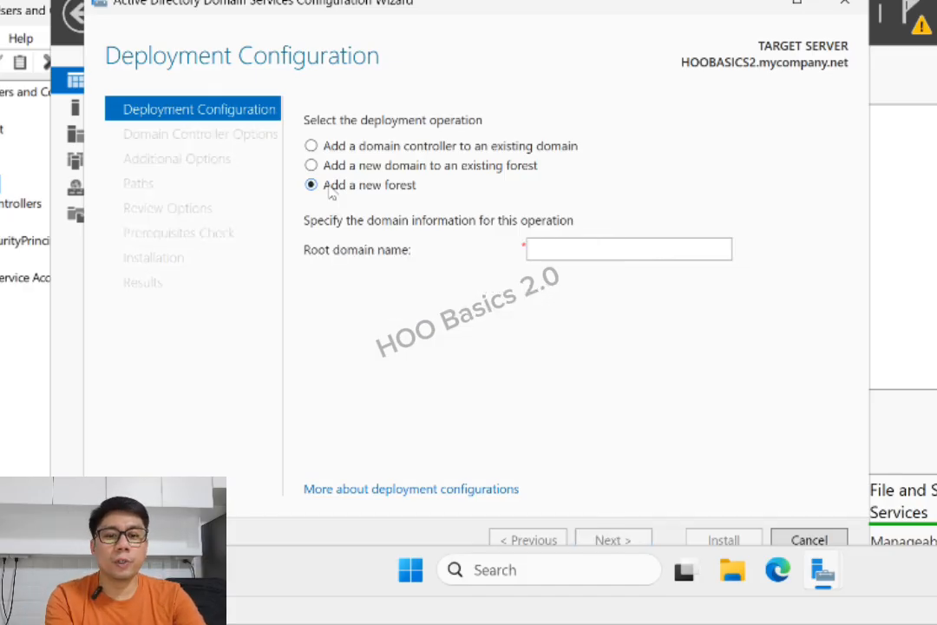
pyautogui.click(309, 145)
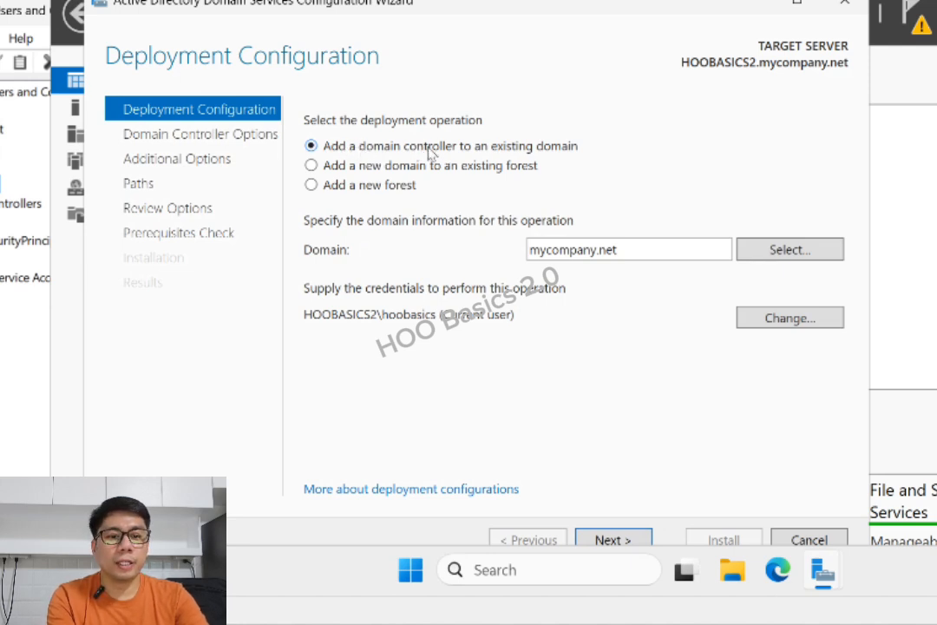
pyautogui.moveTo(654, 250); pyautogui.dragTo(517, 249)
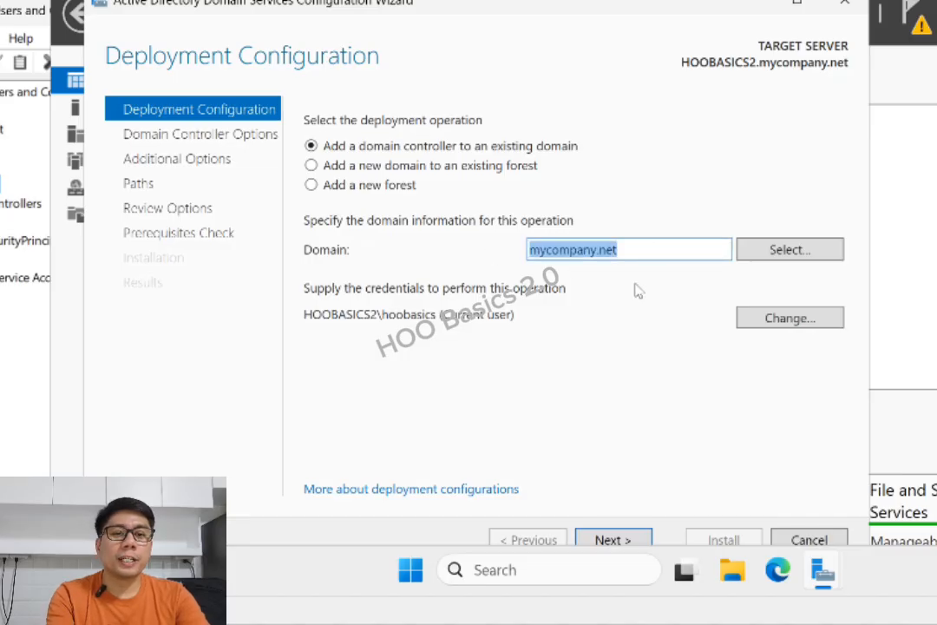
pyautogui.click(646, 245)
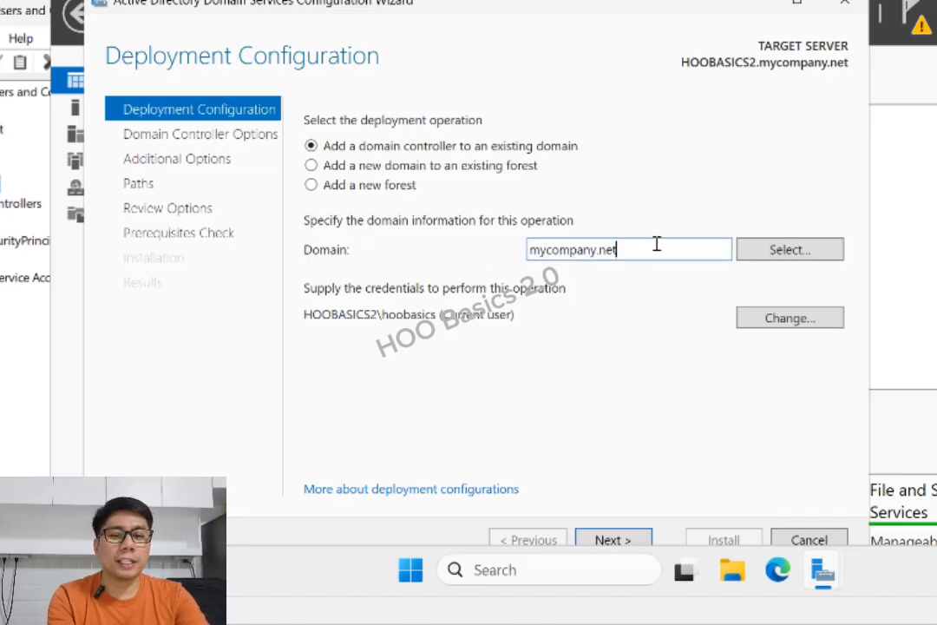
pyautogui.moveTo(657, 245); pyautogui.dragTo(498, 254)
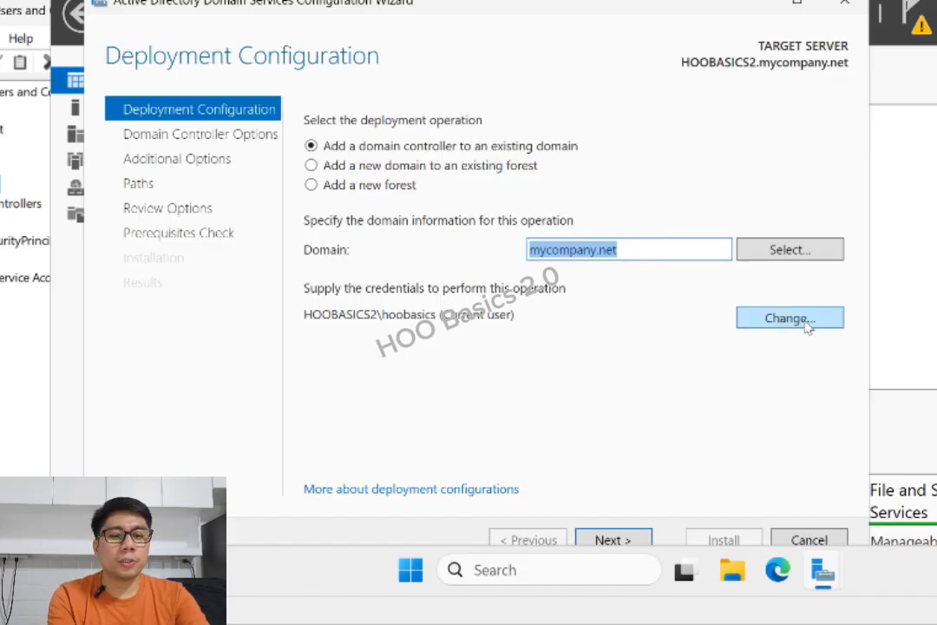
pyautogui.click(779, 323)
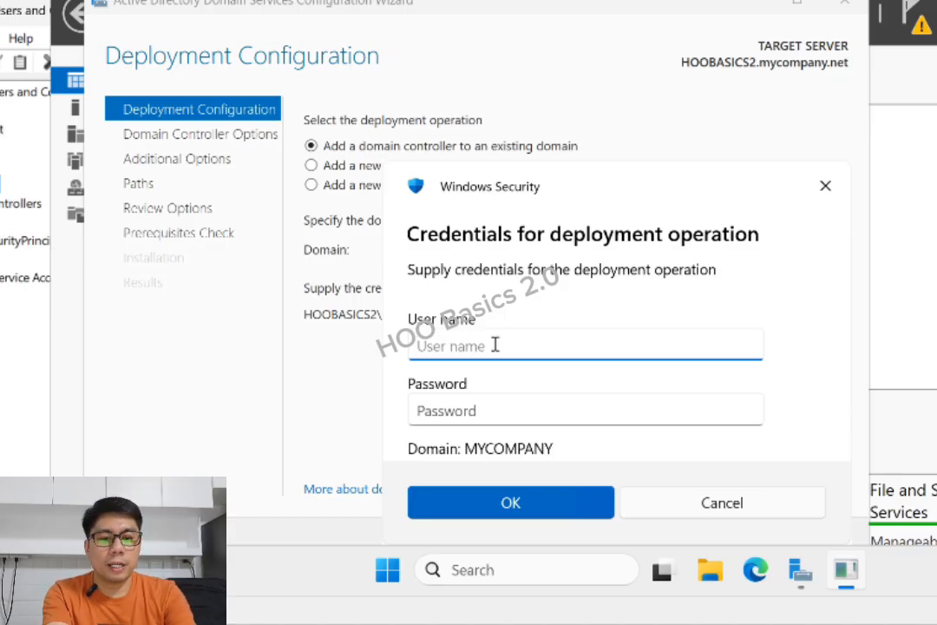
# Enter the MYCOMPANY domain account name and password, then validate the deployment configuration
pyautogui.write('IT')
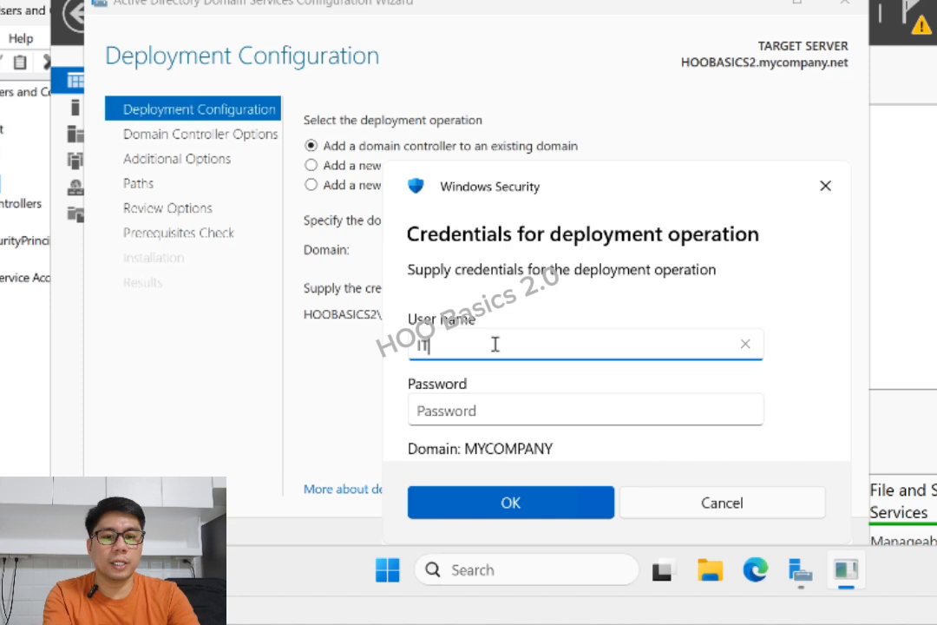
pyautogui.write('01')
pyautogui.click(479, 397)
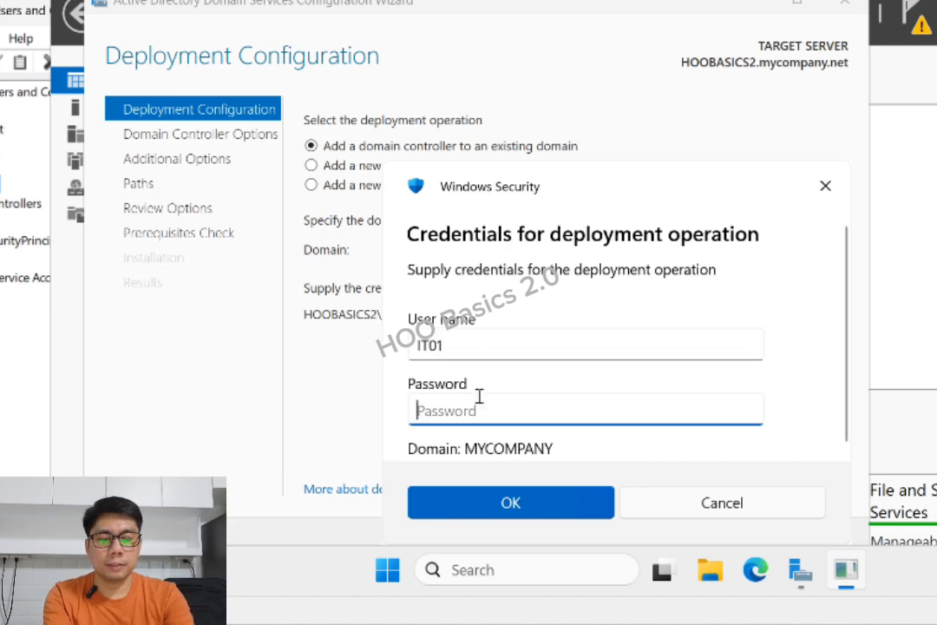
pyautogui.write('*******')
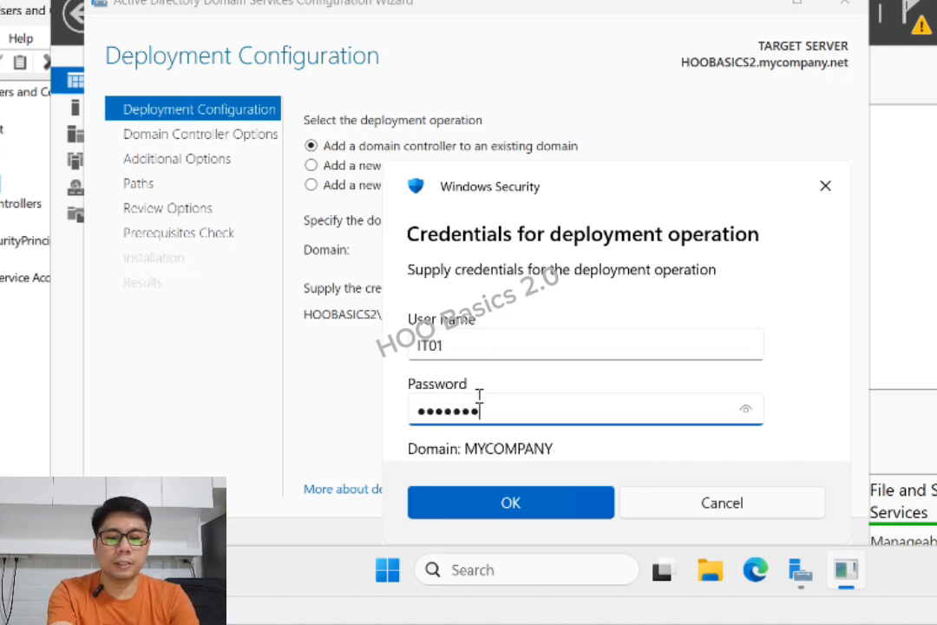
pyautogui.write('*******')
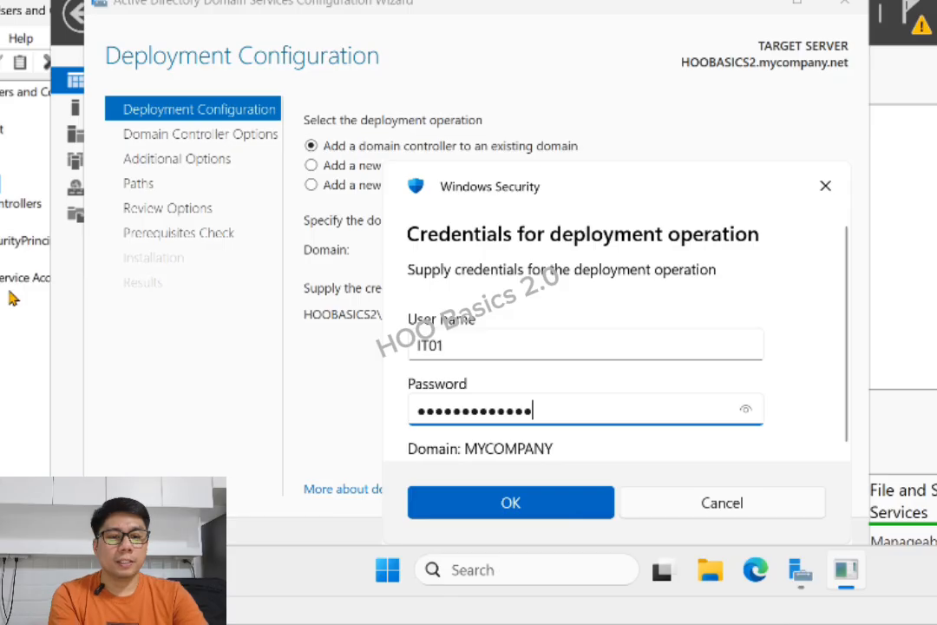
pyautogui.click(510, 502)
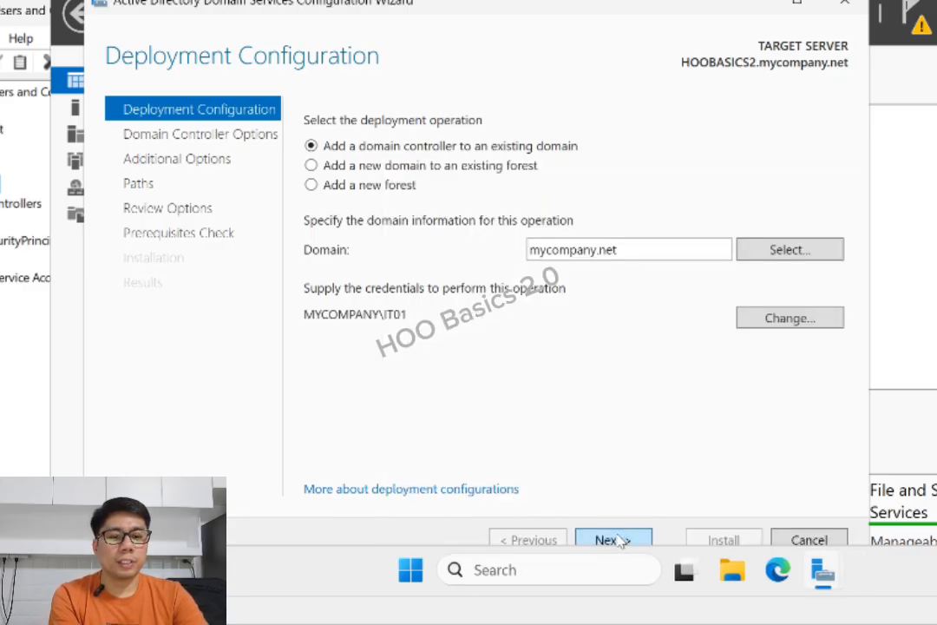
pyautogui.click(612, 539)
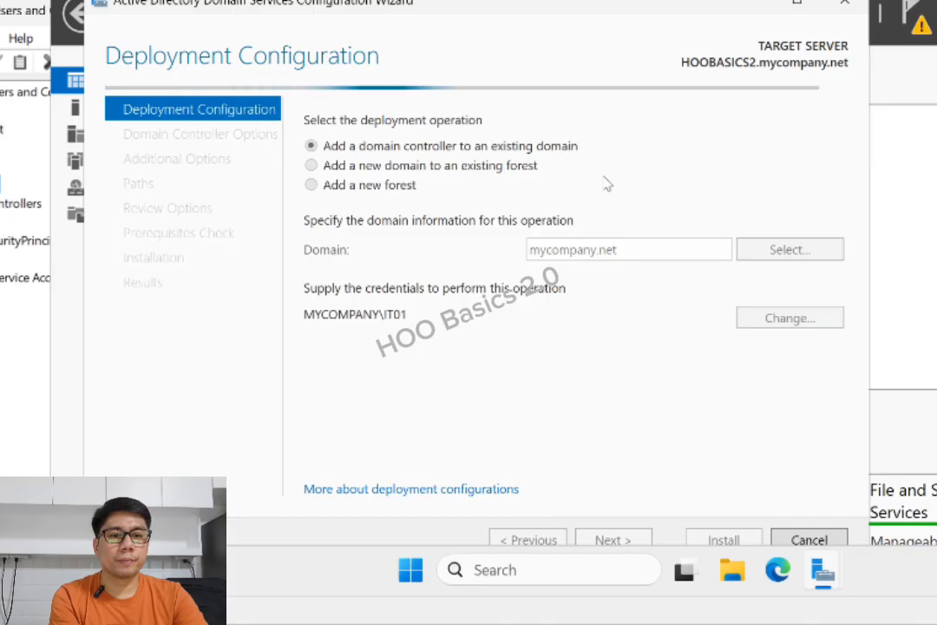
# Bring the AD DS Configuration Wizard at Domain Controller Options back in front of Server Manager
pyautogui.moveTo(617, 4); pyautogui.dragTo(634, 0)
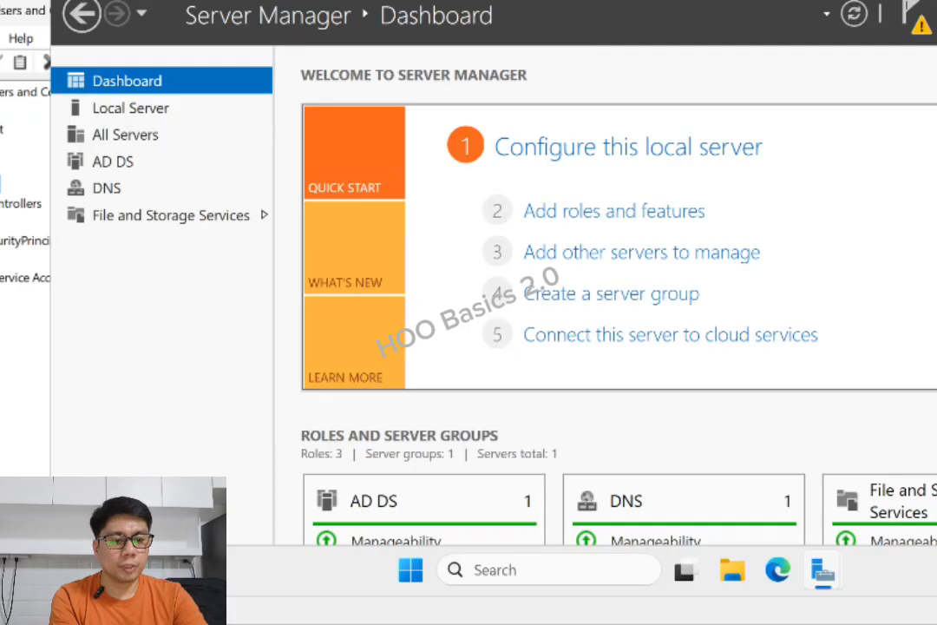
pyautogui.moveTo(822, 569)
pyautogui.click(815, 427)
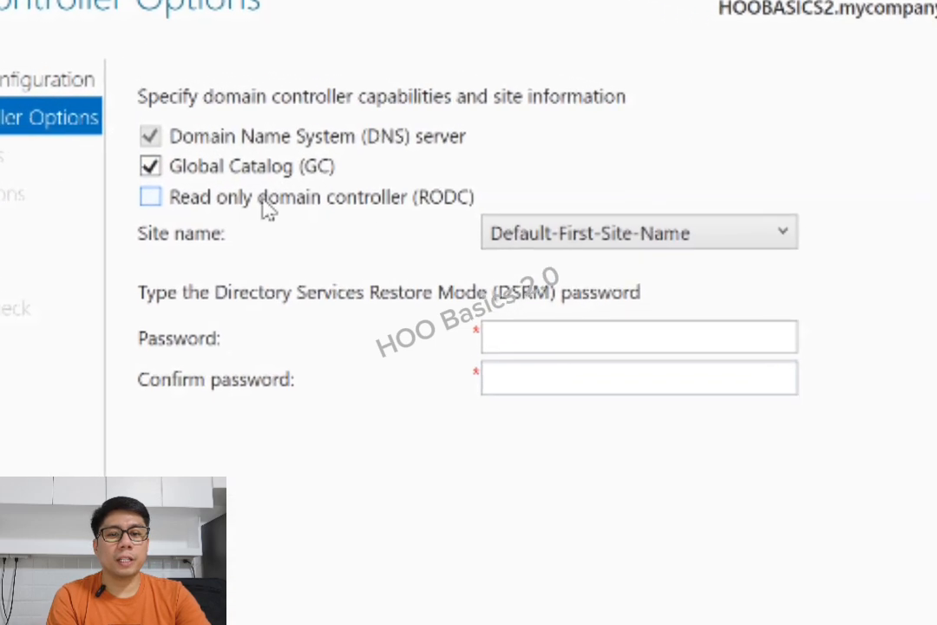
# Keep the server a writable Global Catalog controller, enter and confirm the DSRM password, and advance
pyautogui.click(153, 200)
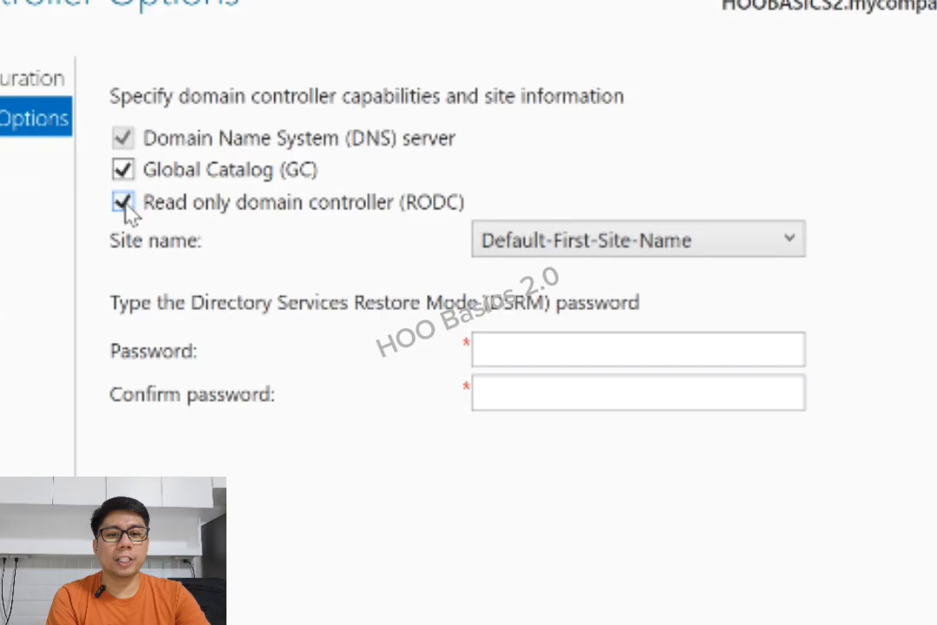
pyautogui.click(125, 203)
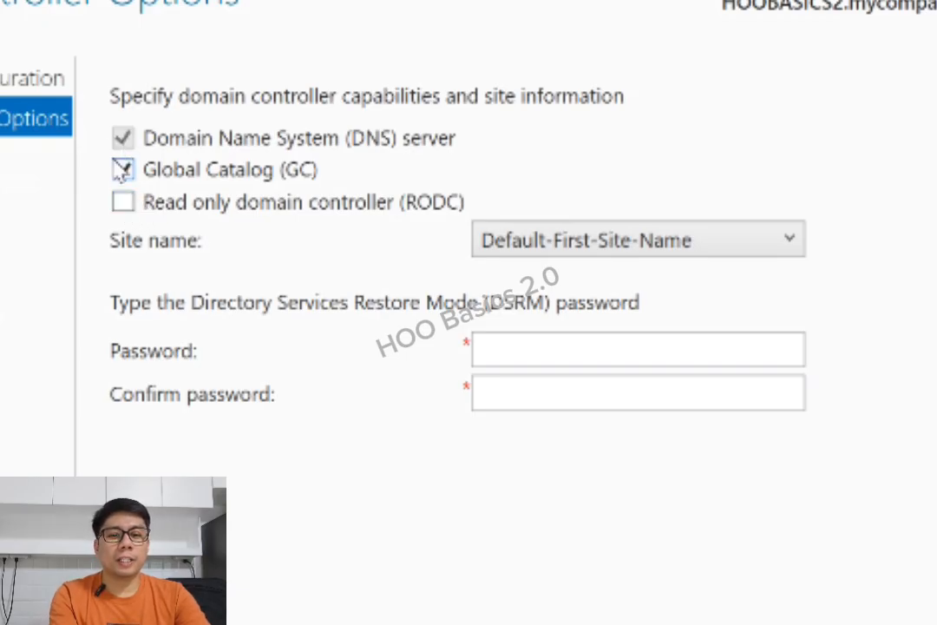
pyautogui.click(529, 347)
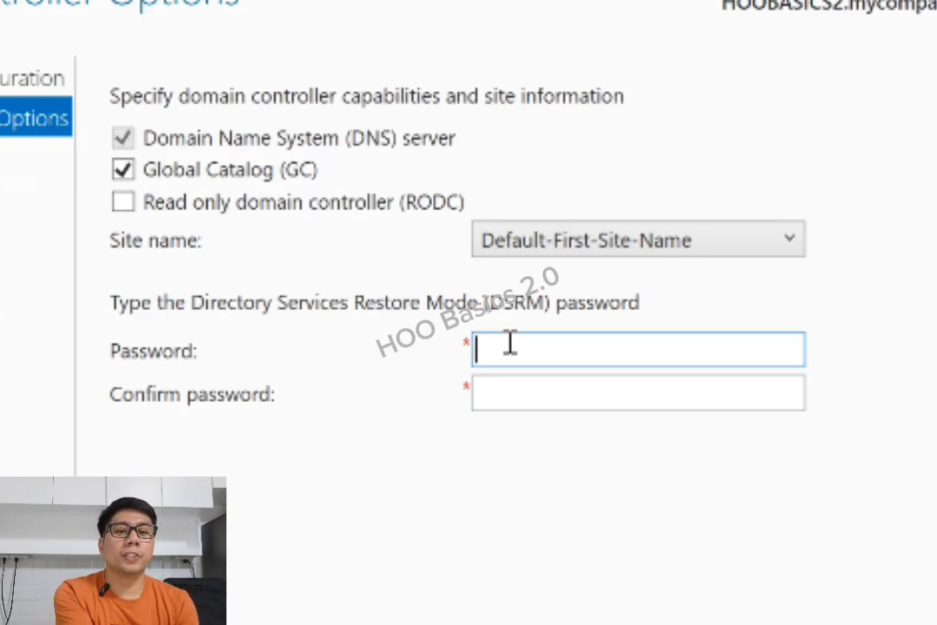
pyautogui.write('Passw0r')
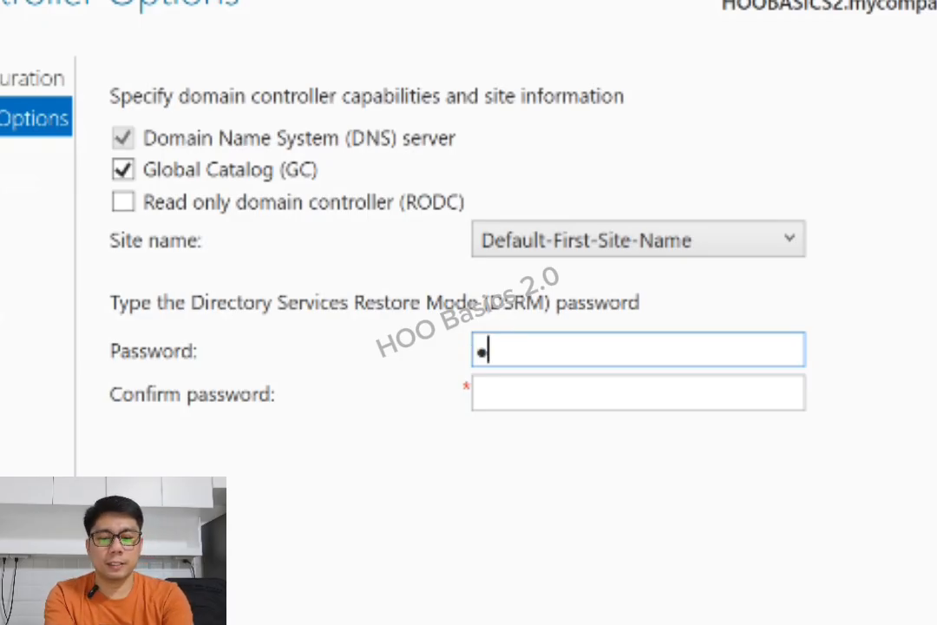
pyautogui.write('d123456')
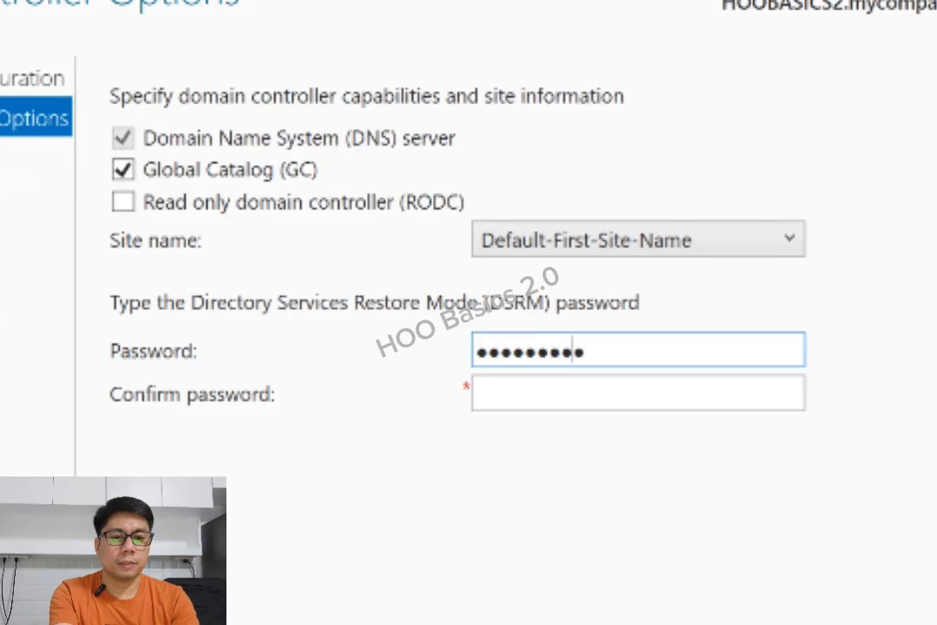
pyautogui.click(520, 405)
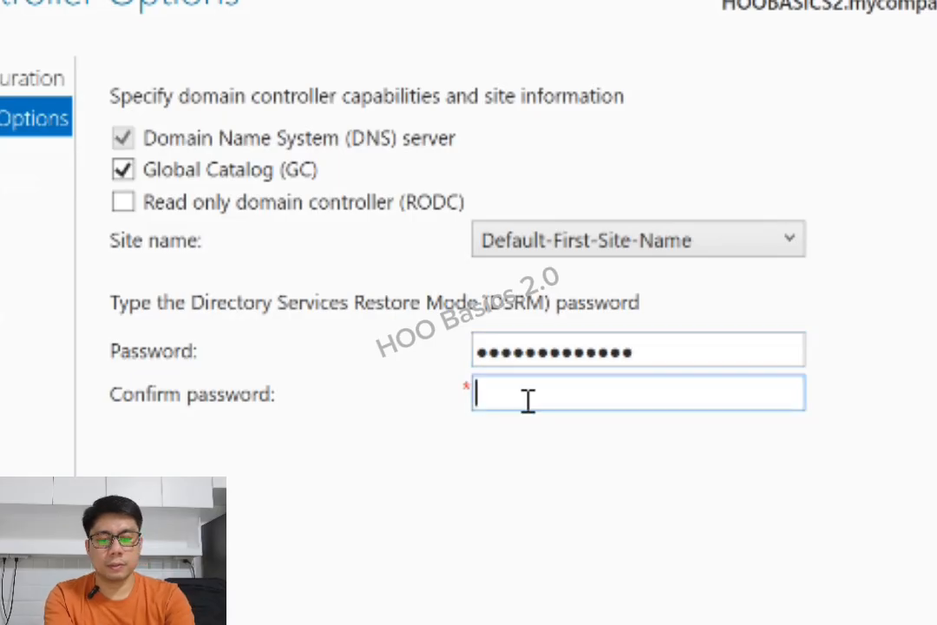
pyautogui.write('Passw0rd123456')
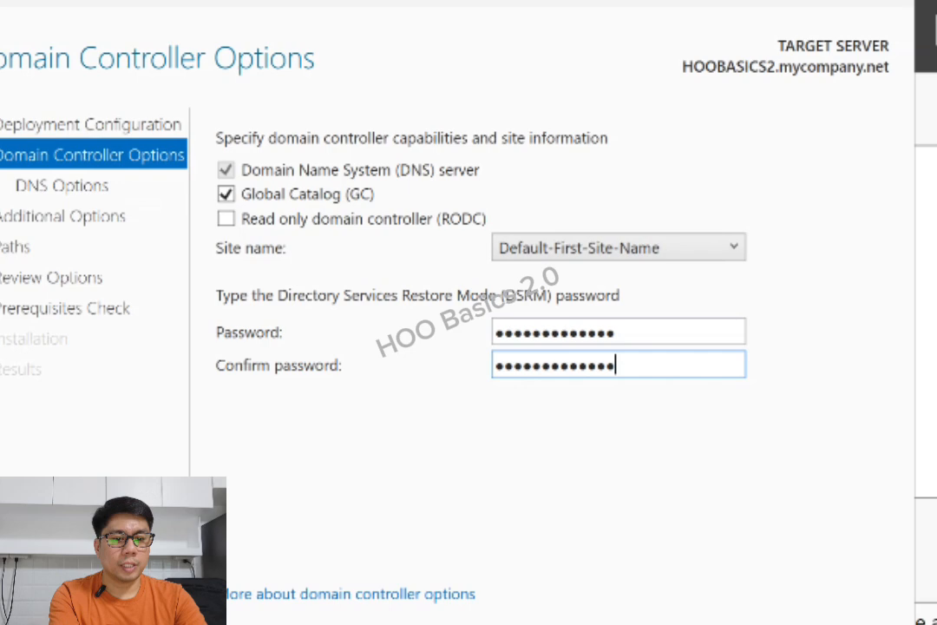
pyautogui.click(595, 588)
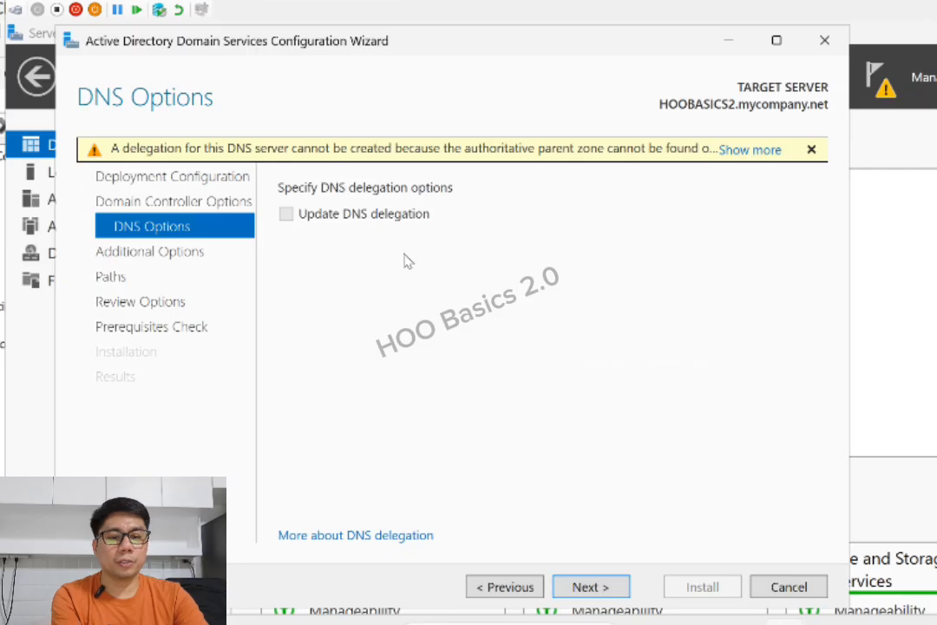
# Skip DNS delegation, keep replication from Any domain controller rather than hoobasics.mycompany.net, and continue
pyautogui.click(589, 587)
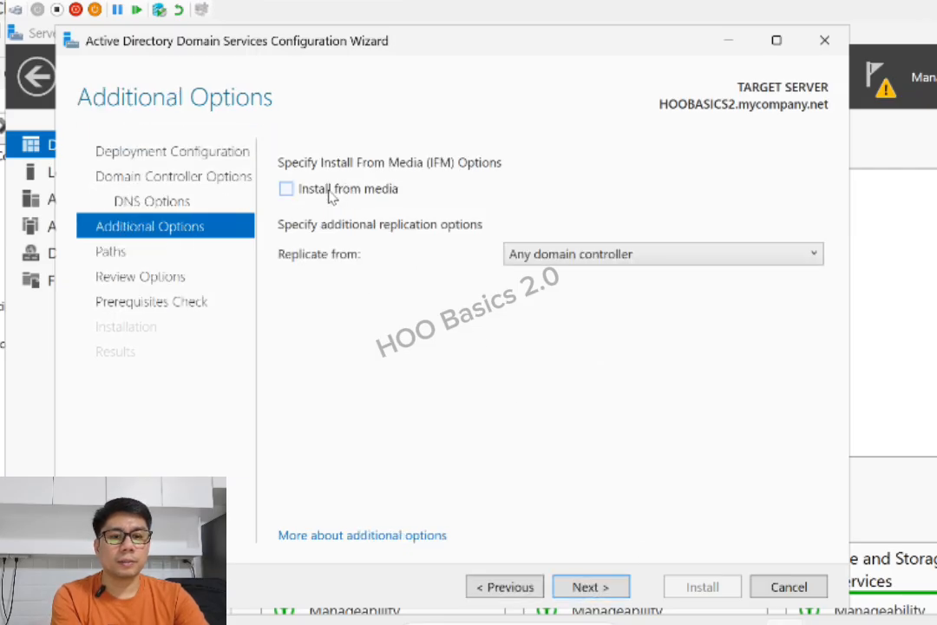
pyautogui.click(582, 260)
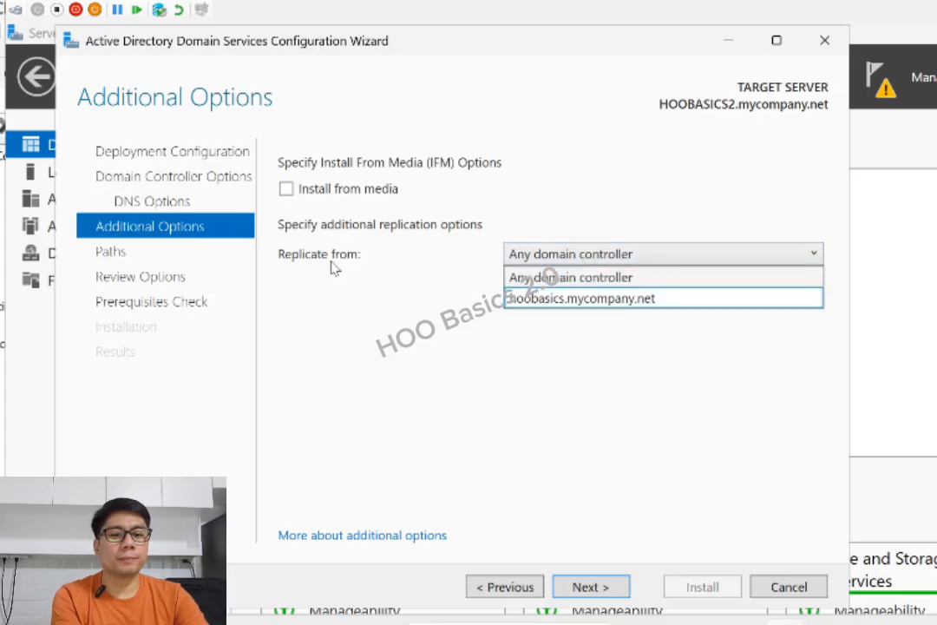
pyautogui.click(647, 277)
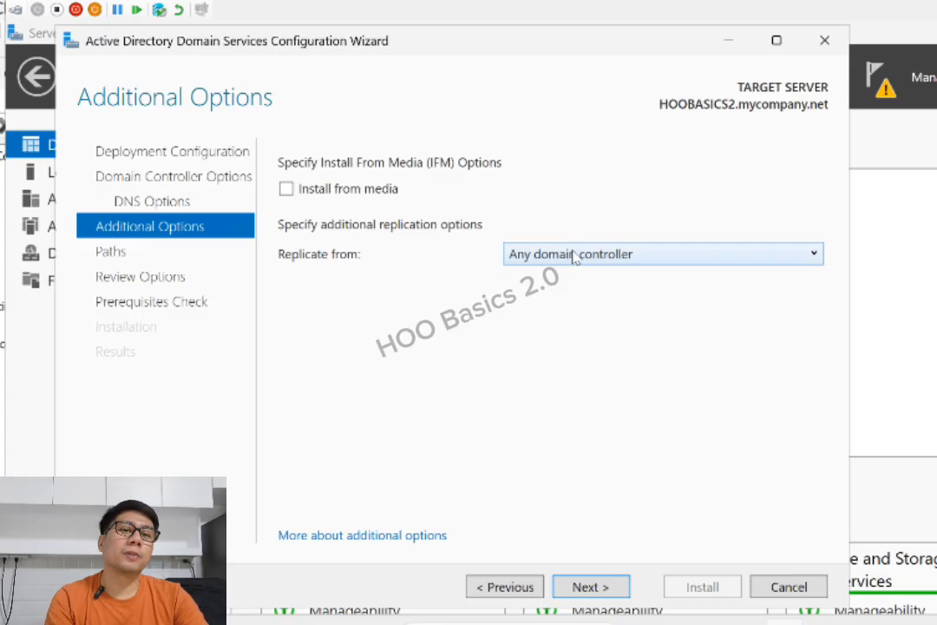
pyautogui.click(573, 254)
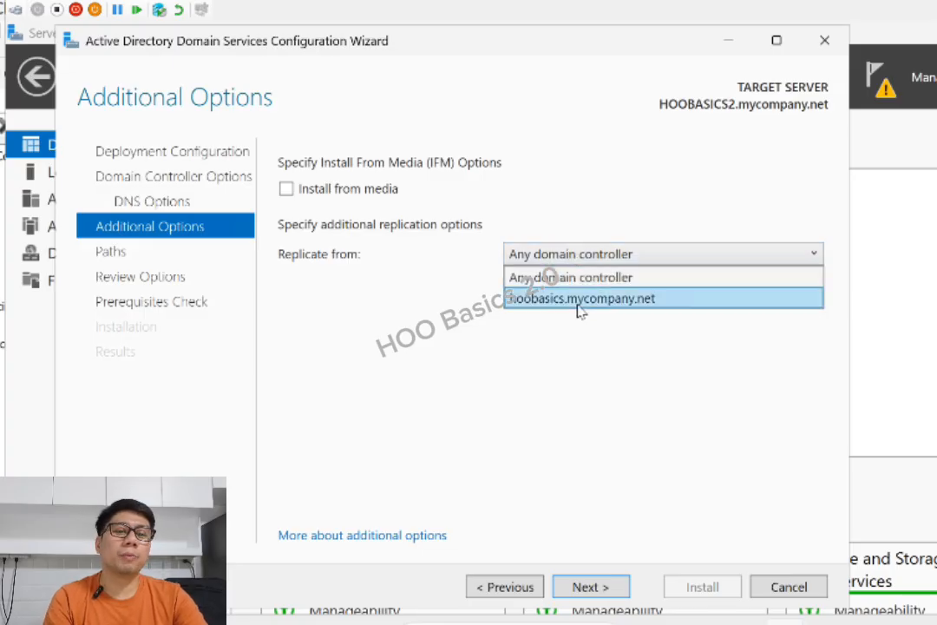
pyautogui.click(573, 299)
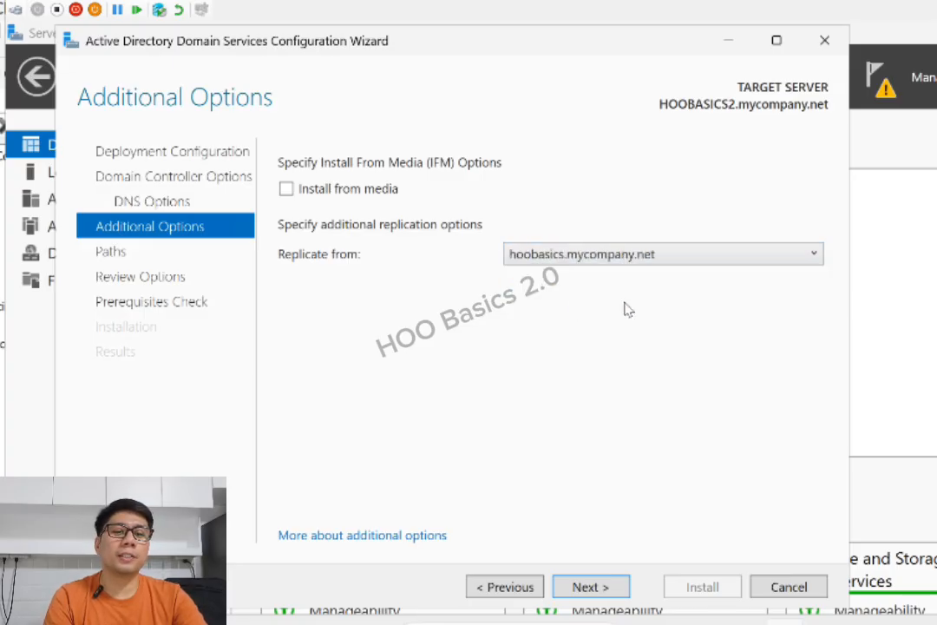
pyautogui.click(583, 255)
pyautogui.click(524, 281)
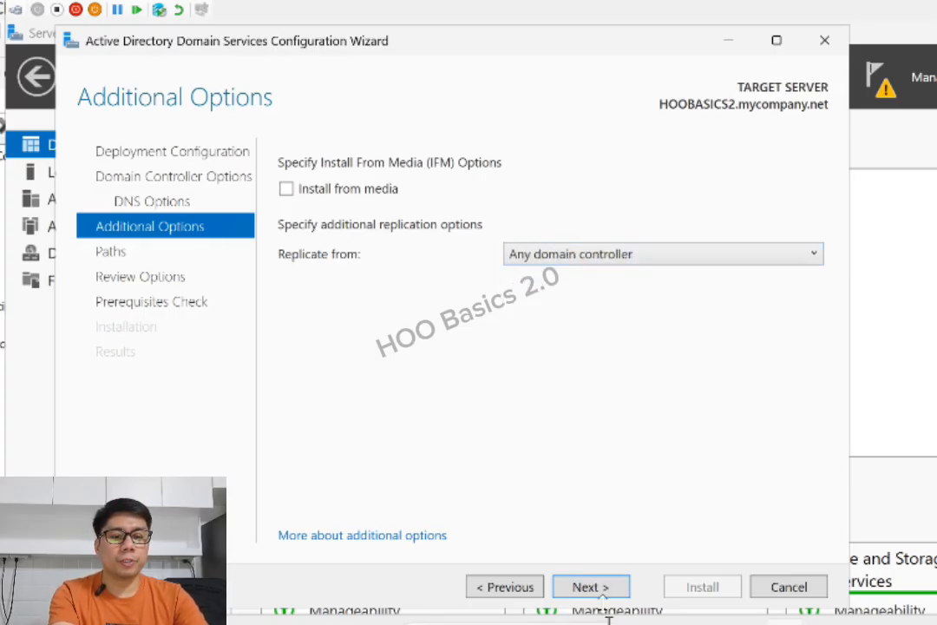
pyautogui.click(591, 590)
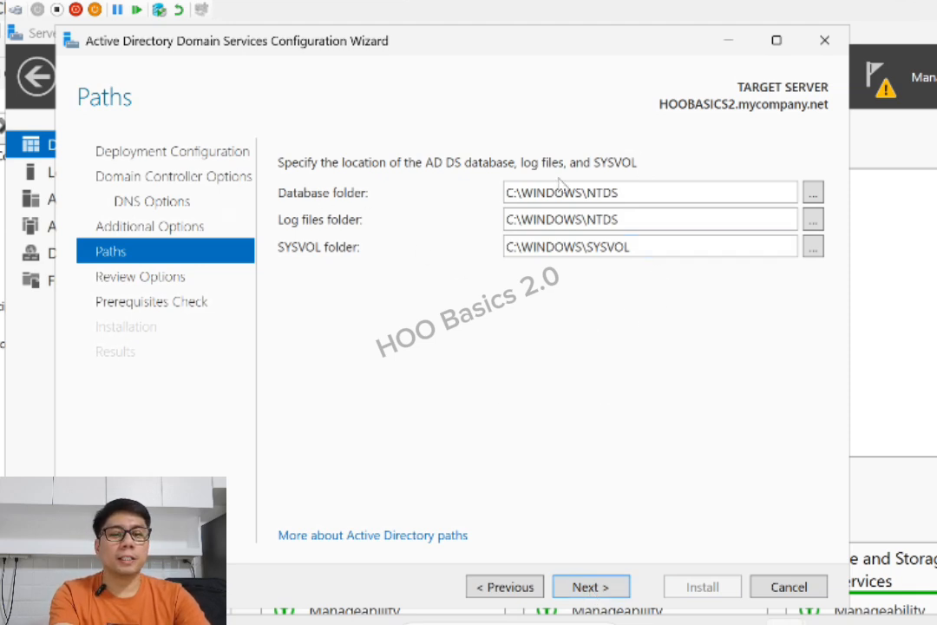
# Accept the default C:\WINDOWS\NTDS paths, review the options summary, and run the prerequisites check
pyautogui.click(597, 587)
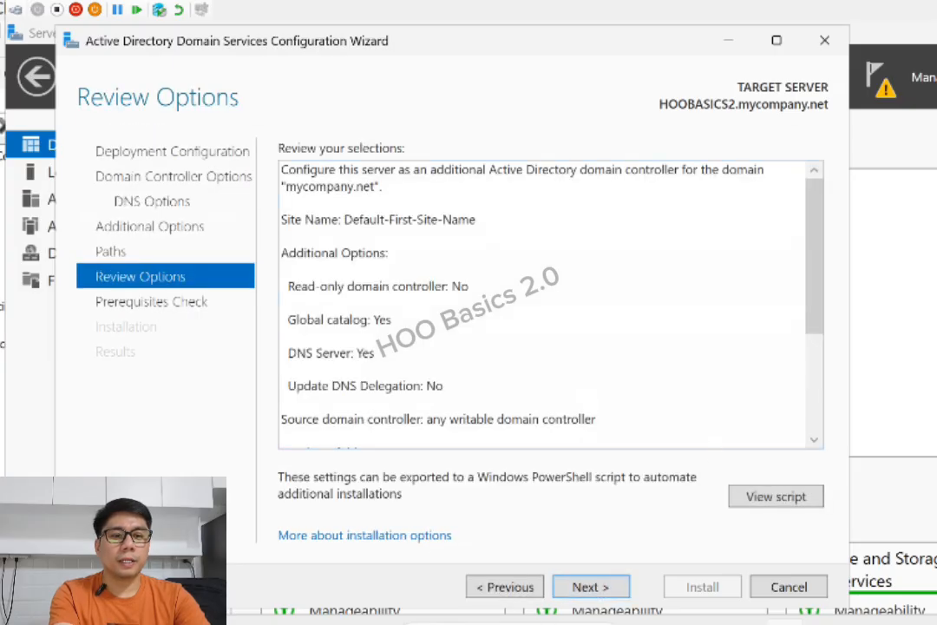
pyautogui.moveTo(815, 230)
pyautogui.mouseDown()
pyautogui.moveTo(818, 350)
pyautogui.moveTo(816, 233)
pyautogui.mouseUp()
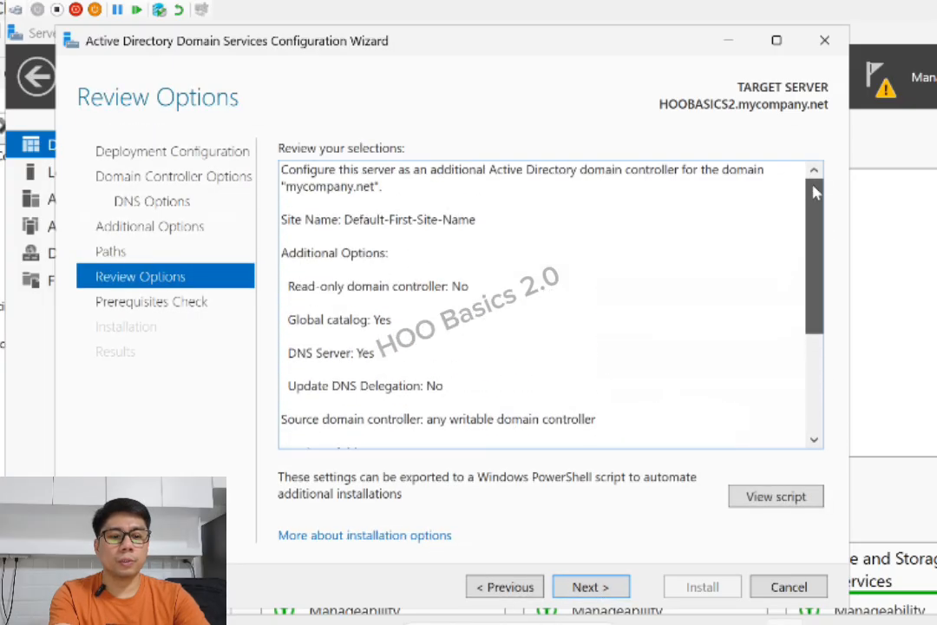
pyautogui.click(588, 587)
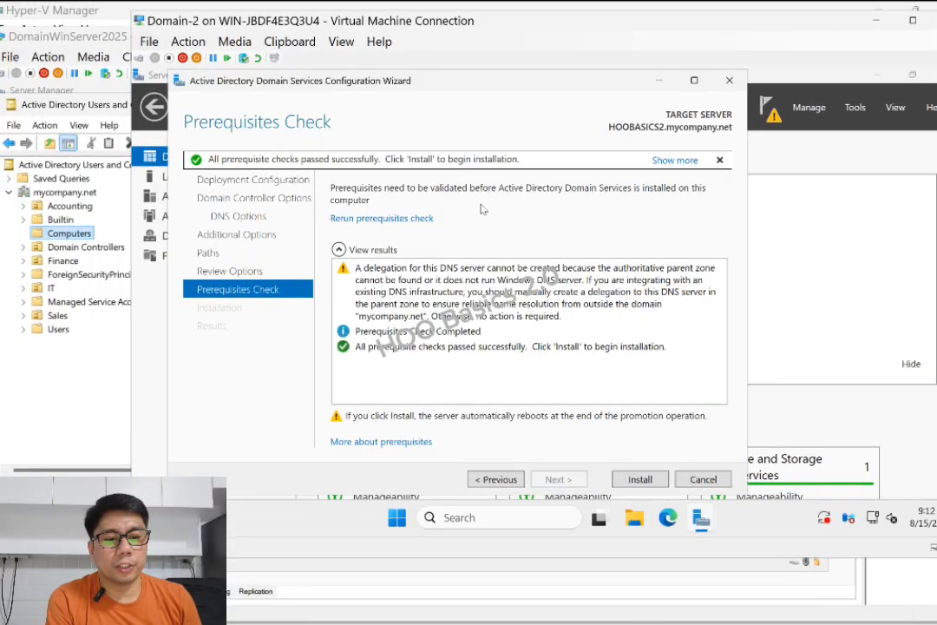
# Start the AD DS installation, check mycompany.net in ADUC on the first DC, then return to the wizard
pyautogui.click(641, 479)
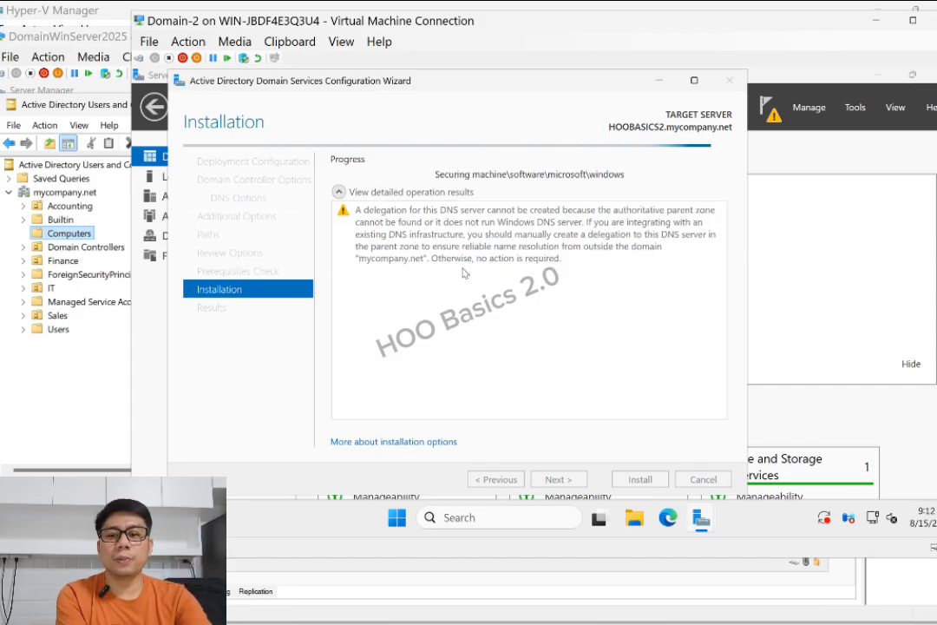
pyautogui.click(64, 391)
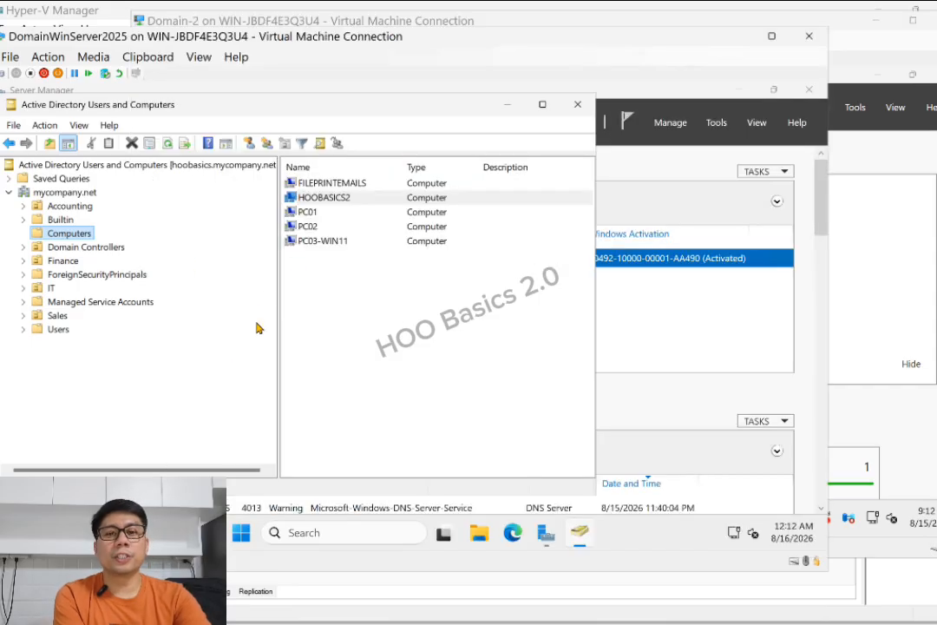
pyautogui.click(62, 193)
pyautogui.click(892, 153)
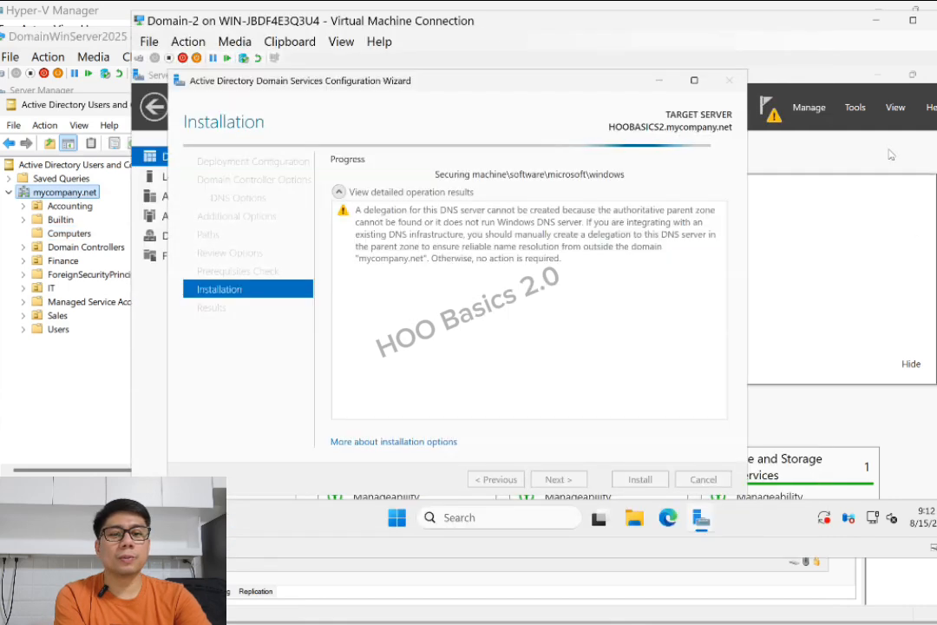
pyautogui.moveTo(710, 521)
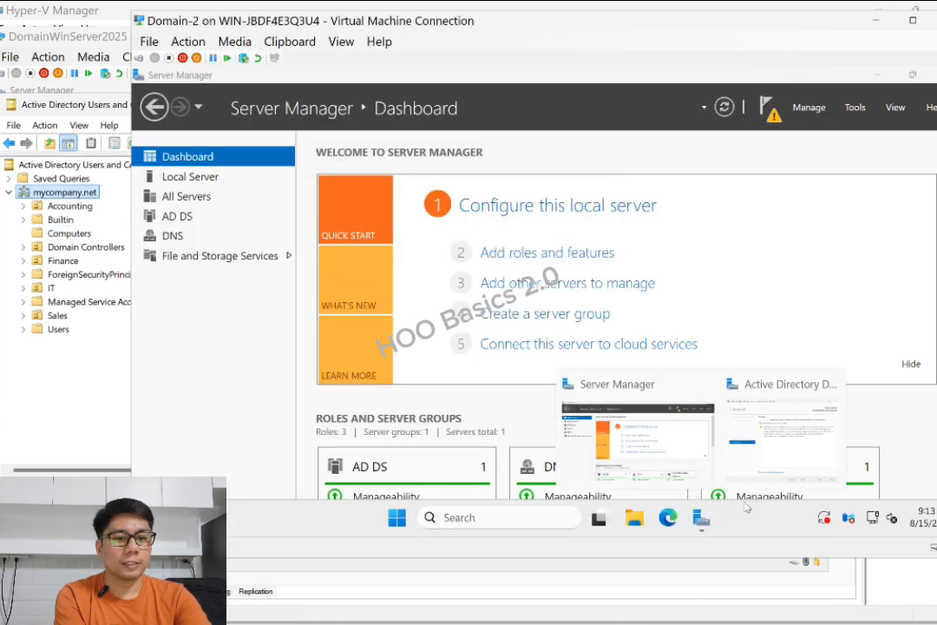
pyautogui.click(777, 452)
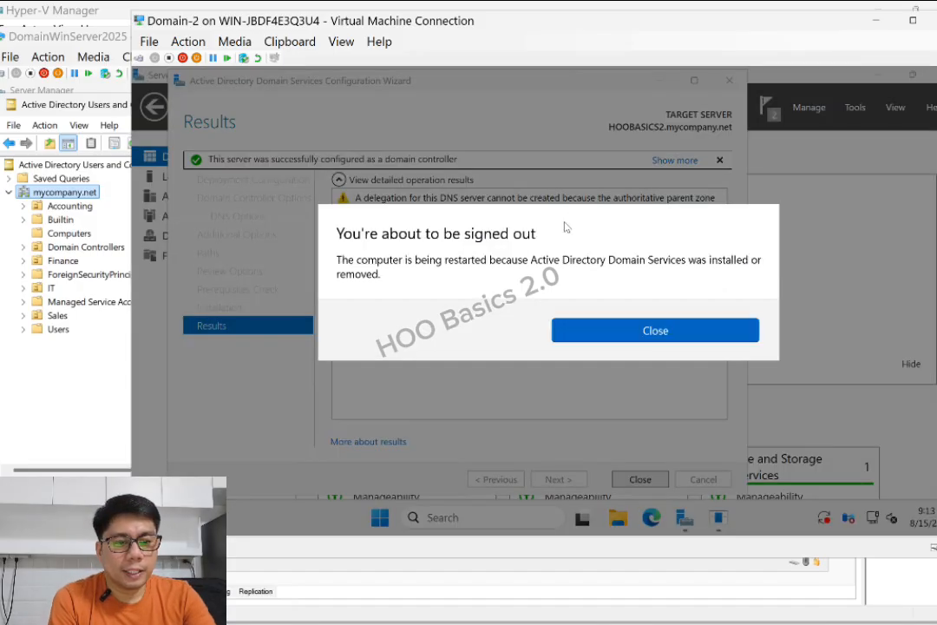
# Dismiss the sign-out notice and close the finished wizard so the server reboots
pyautogui.click(632, 333)
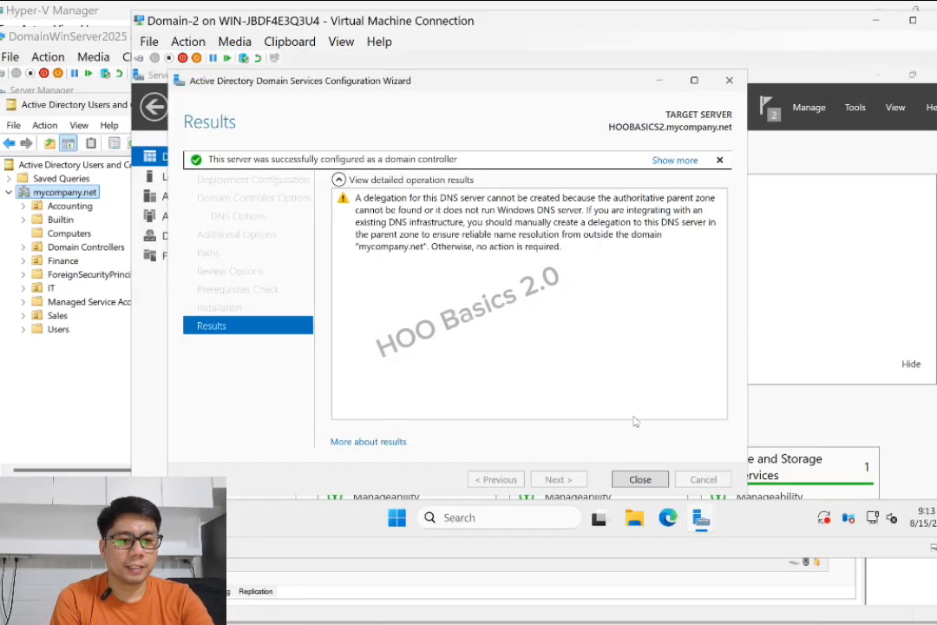
pyautogui.click(638, 480)
pyautogui.click(769, 110)
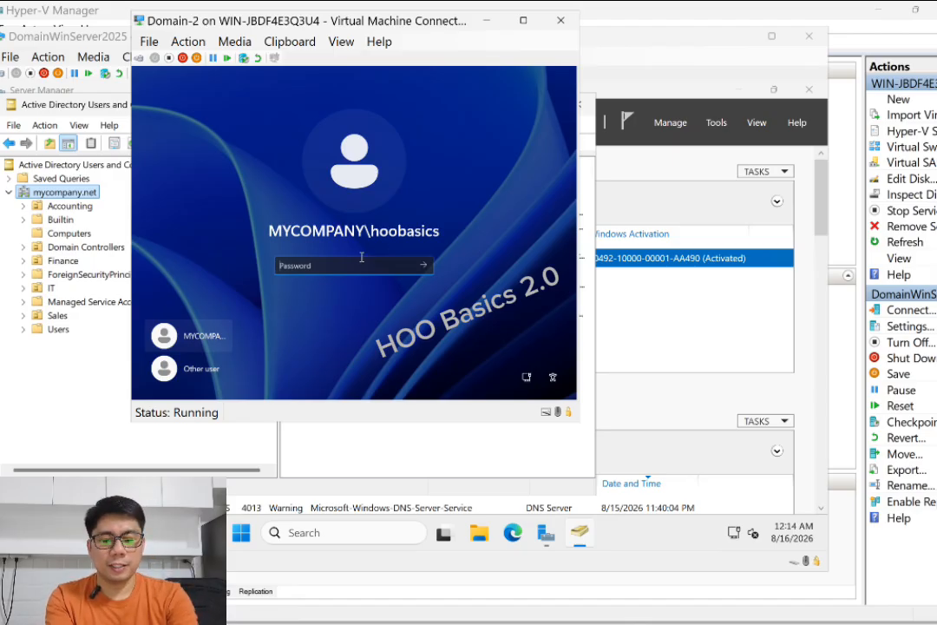
# Sign in to the MYCOMPANY domain administrator account with its password
pyautogui.write('P')
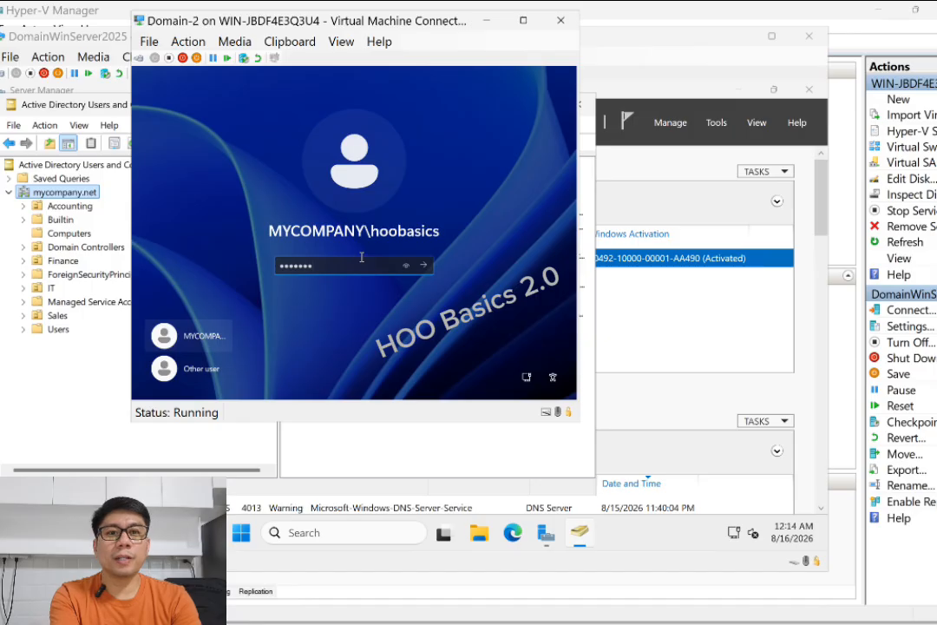
pyautogui.press('Return')
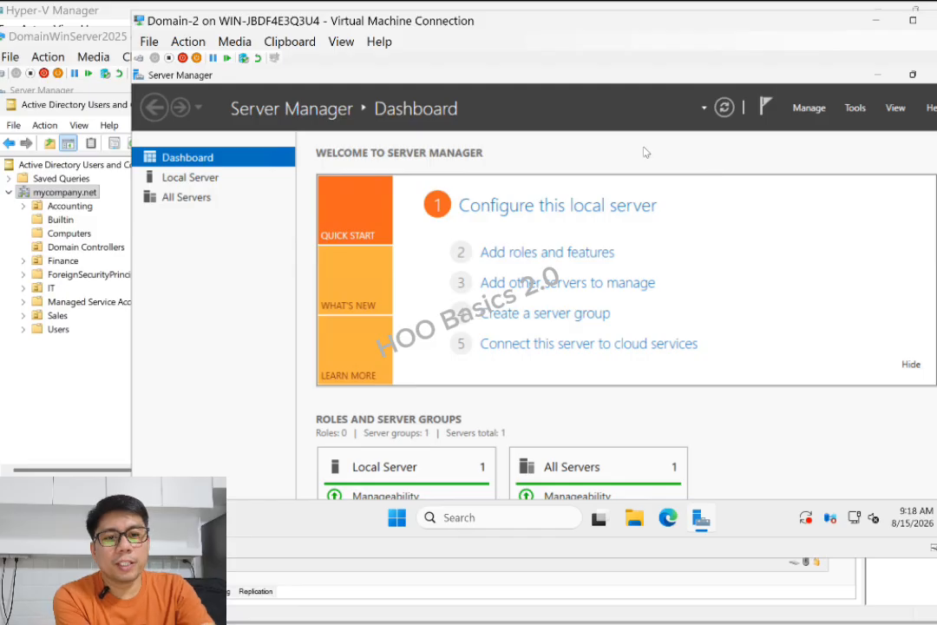
# Refresh the Domain-2 desktop and restore Server Manager to the front
pyautogui.click(878, 76)
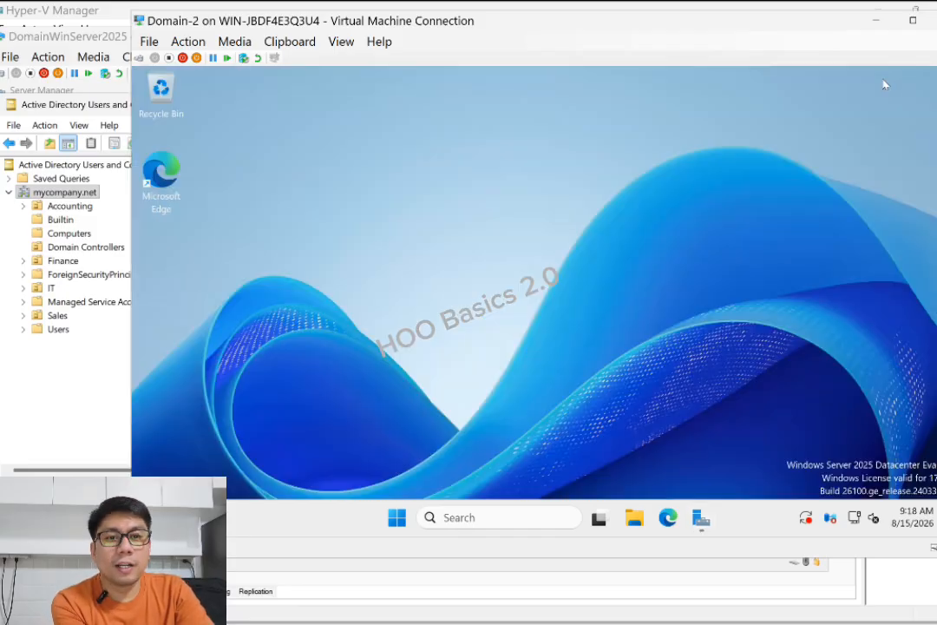
pyautogui.rightClick(505, 142)
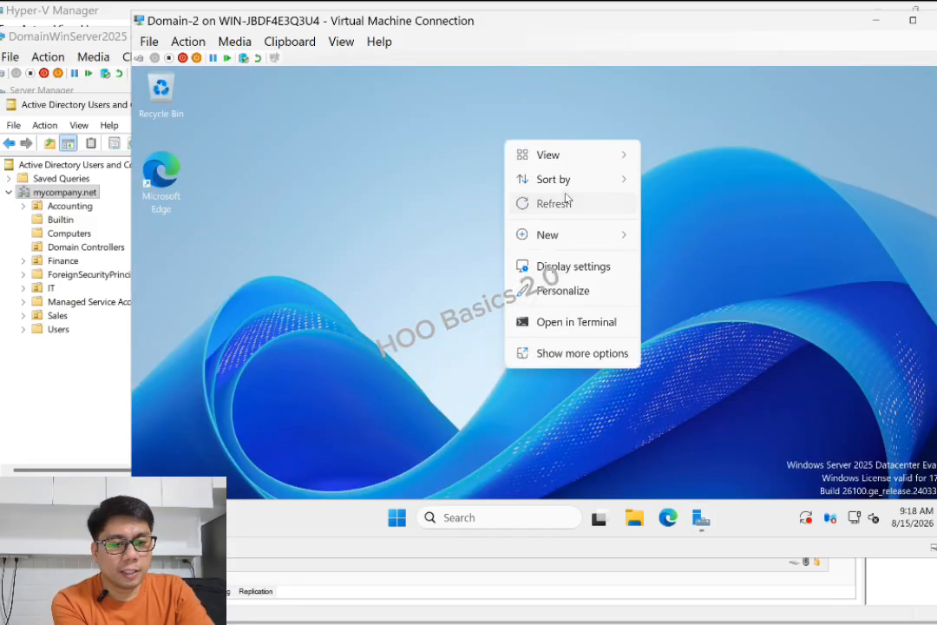
pyautogui.click(547, 203)
pyautogui.click(701, 518)
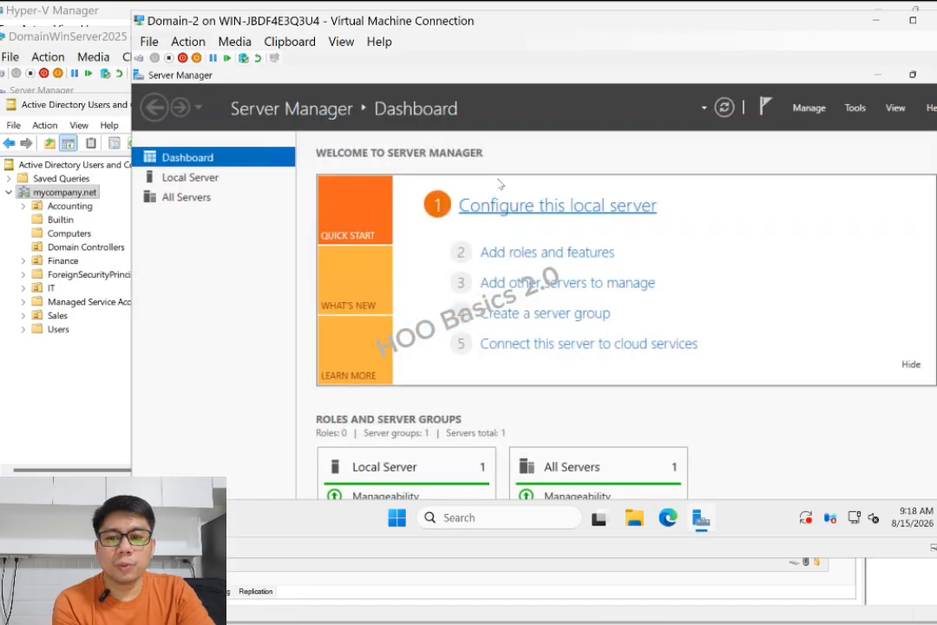
pyautogui.click(52, 364)
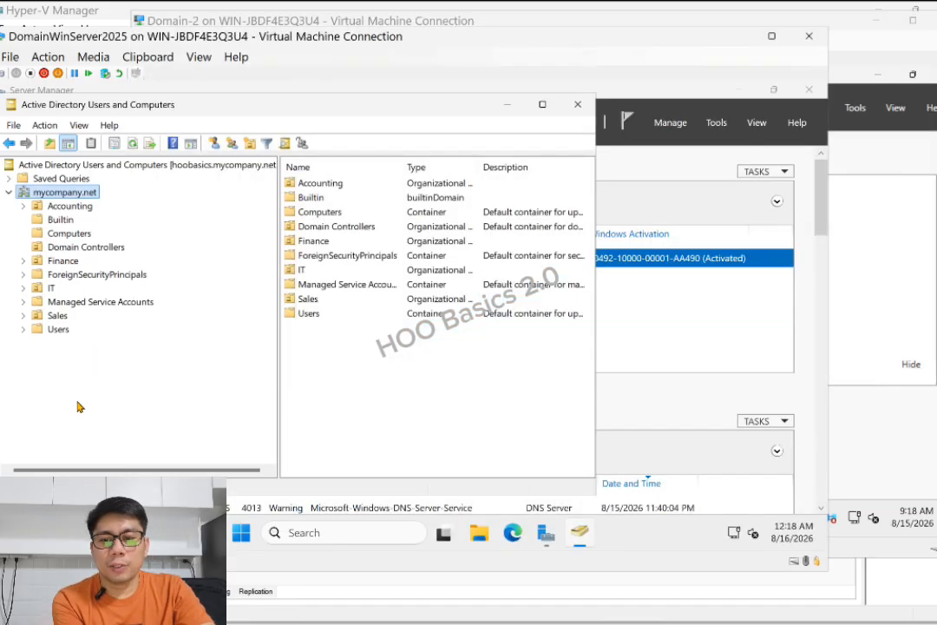
pyautogui.click(900, 161)
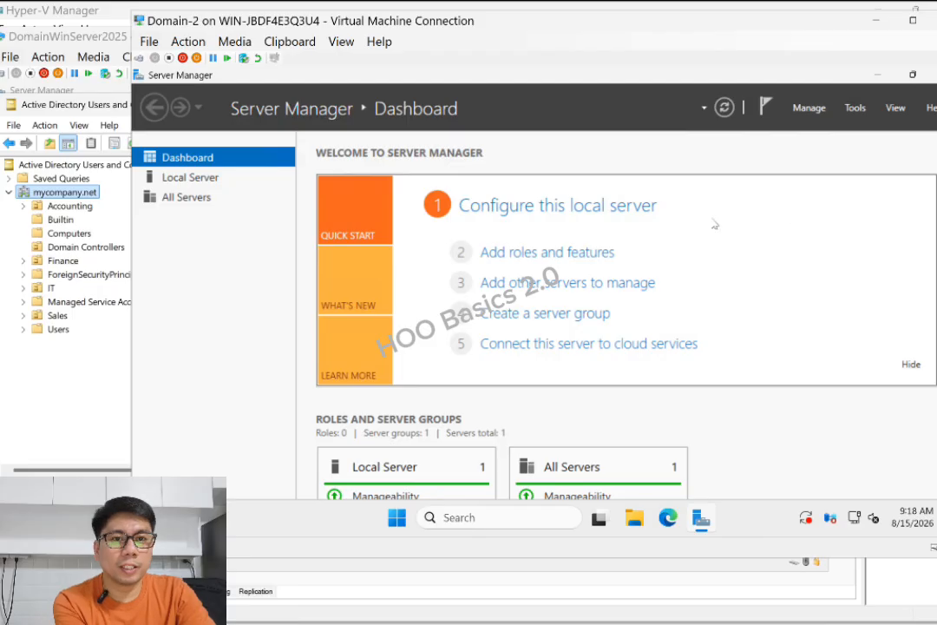
pyautogui.click(854, 108)
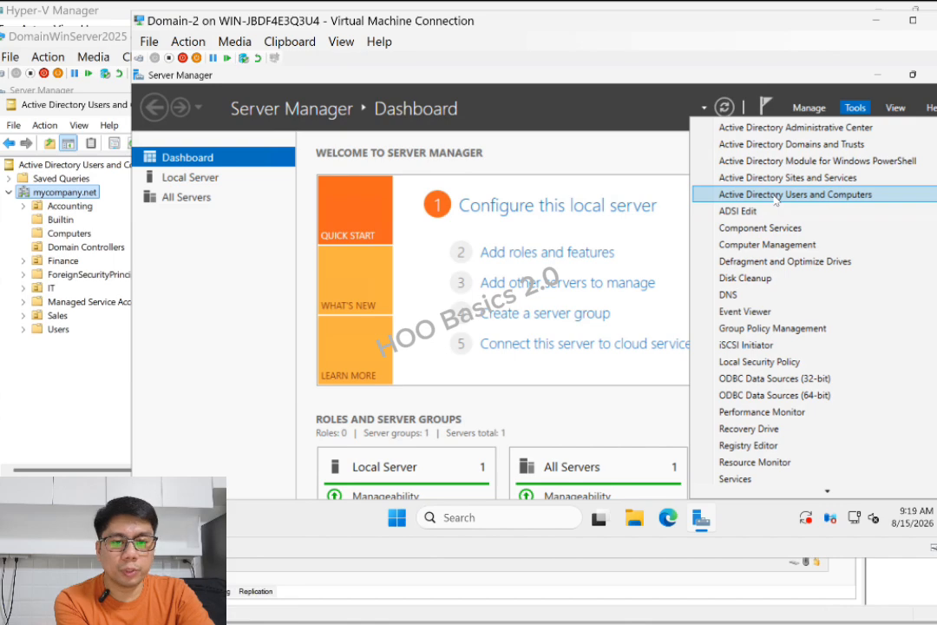
# Launch Active Directory Users and Computers and expand mycompany.net and its Accounting, Finance and IT OUs
pyautogui.click(775, 197)
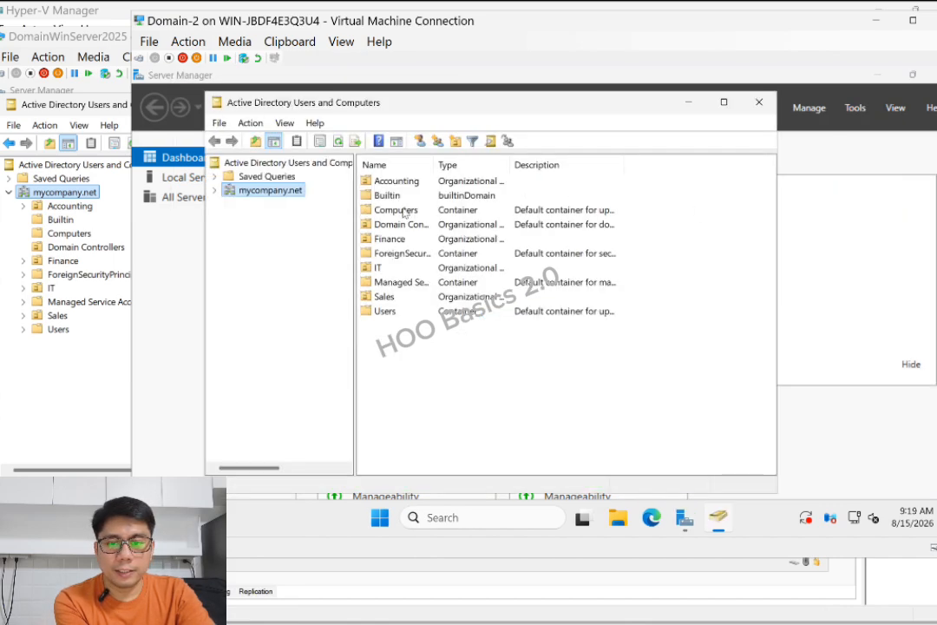
pyautogui.click(215, 191)
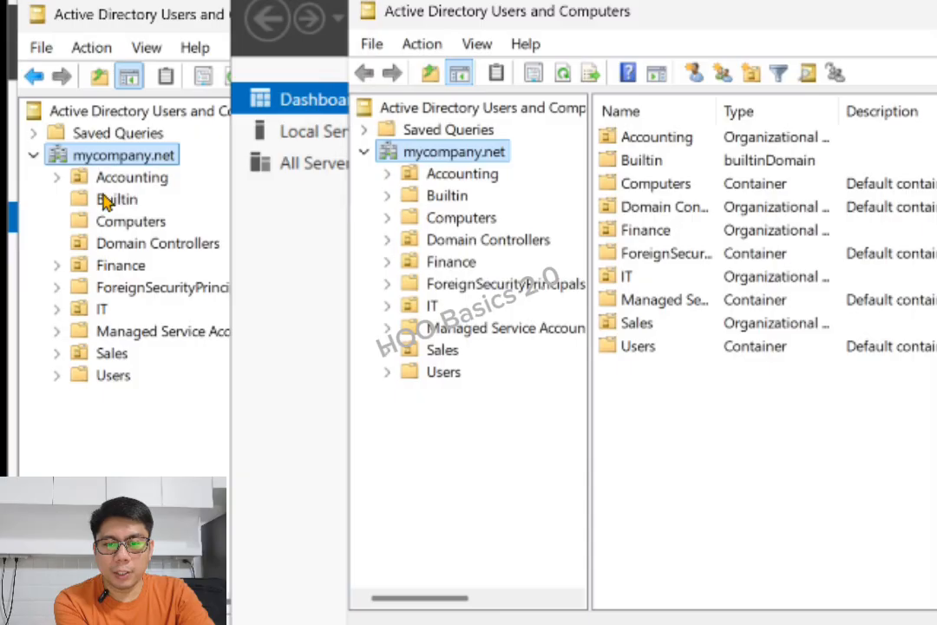
pyautogui.click(387, 173)
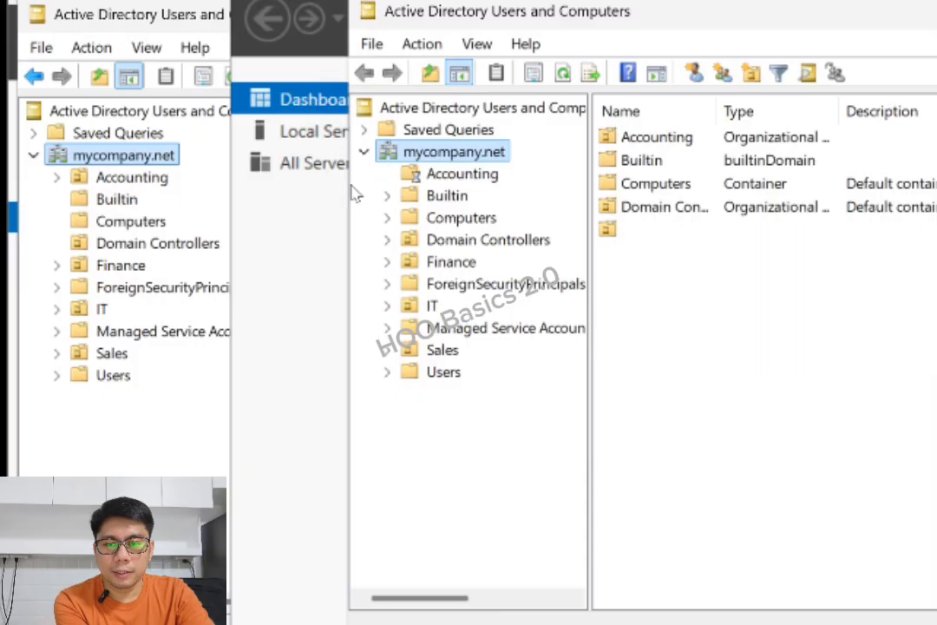
pyautogui.click(55, 265)
pyautogui.click(55, 288)
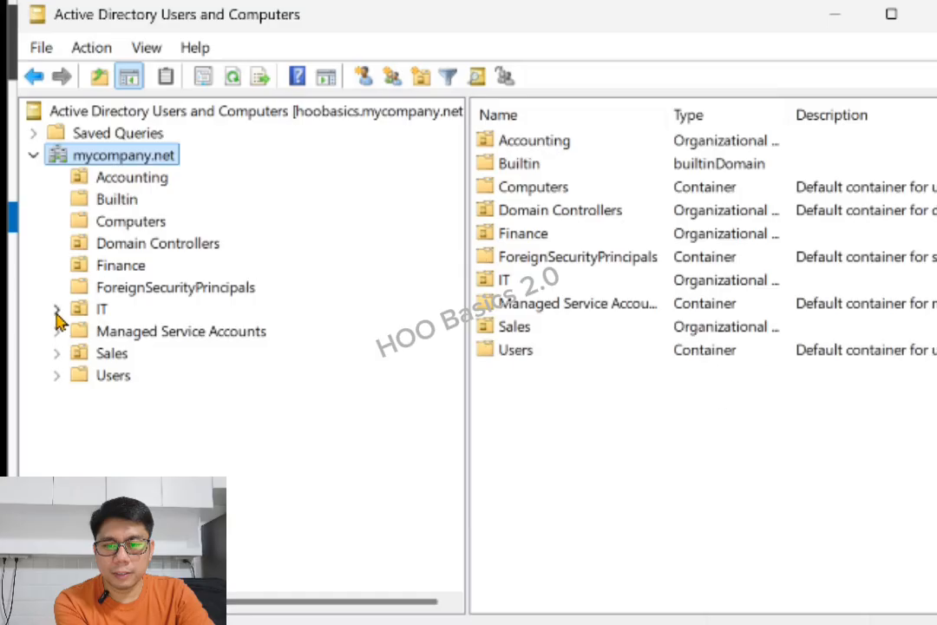
pyautogui.click(57, 309)
pyautogui.click(55, 330)
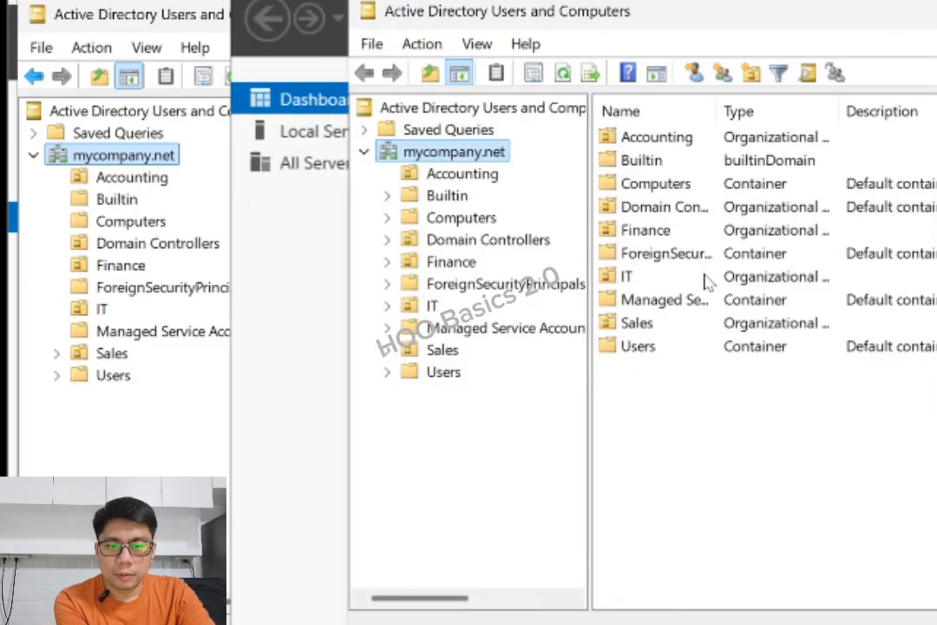
# Browse the replicated Users, Sales, IT (IT01, IT02) and Finance contents
pyautogui.click(444, 378)
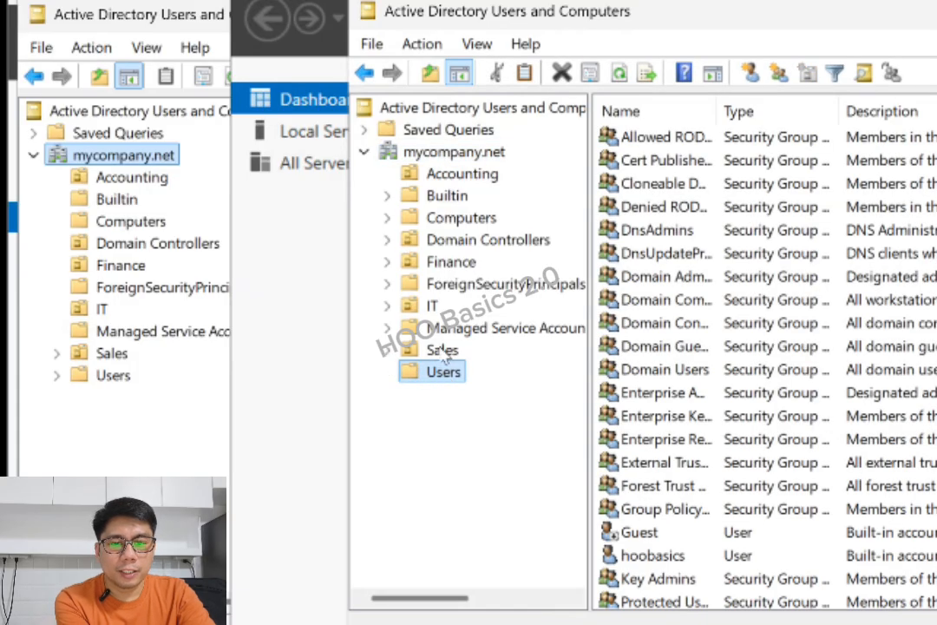
pyautogui.click(441, 351)
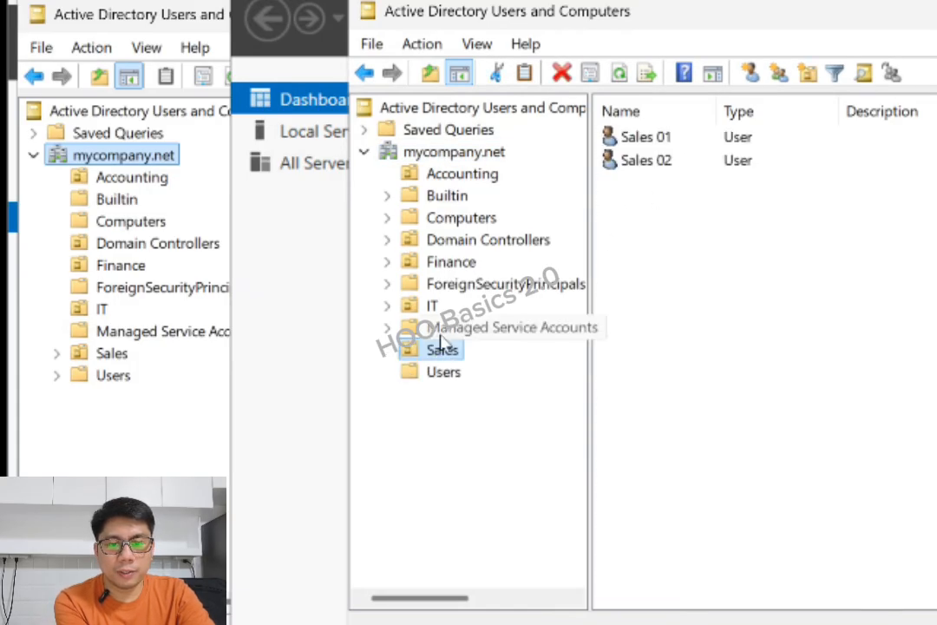
pyautogui.click(434, 328)
pyautogui.click(432, 306)
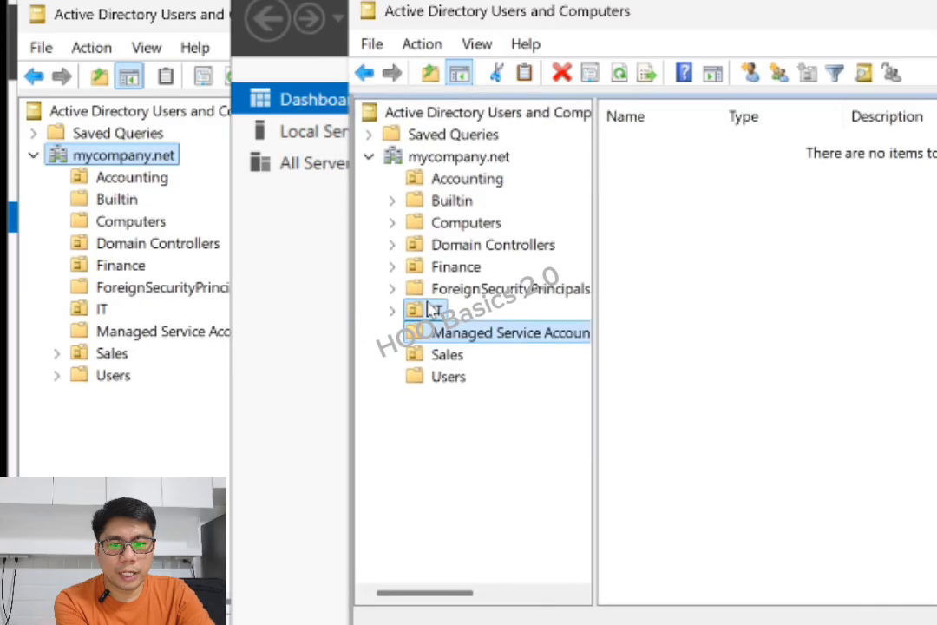
pyautogui.moveTo(657, 222); pyautogui.dragTo(632, 130)
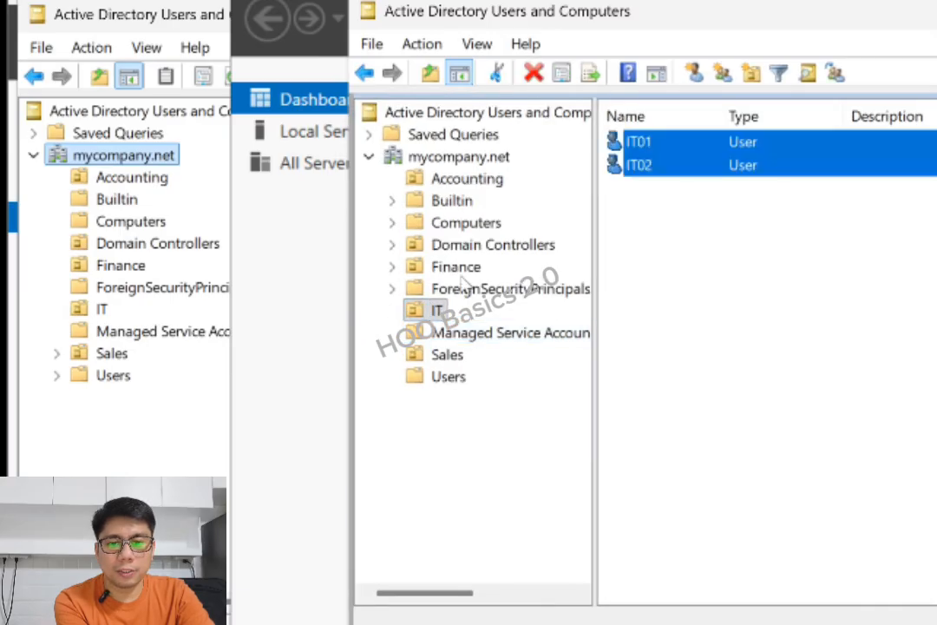
pyautogui.click(451, 290)
pyautogui.click(451, 267)
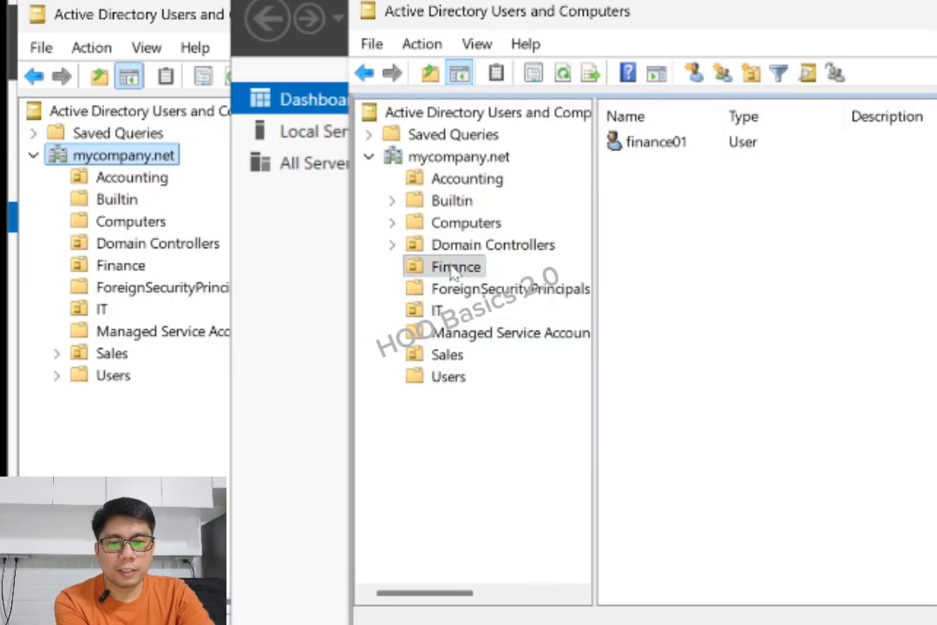
# Refresh the Computers container to list its four computers, including PC01 and PC02
pyautogui.click(432, 224)
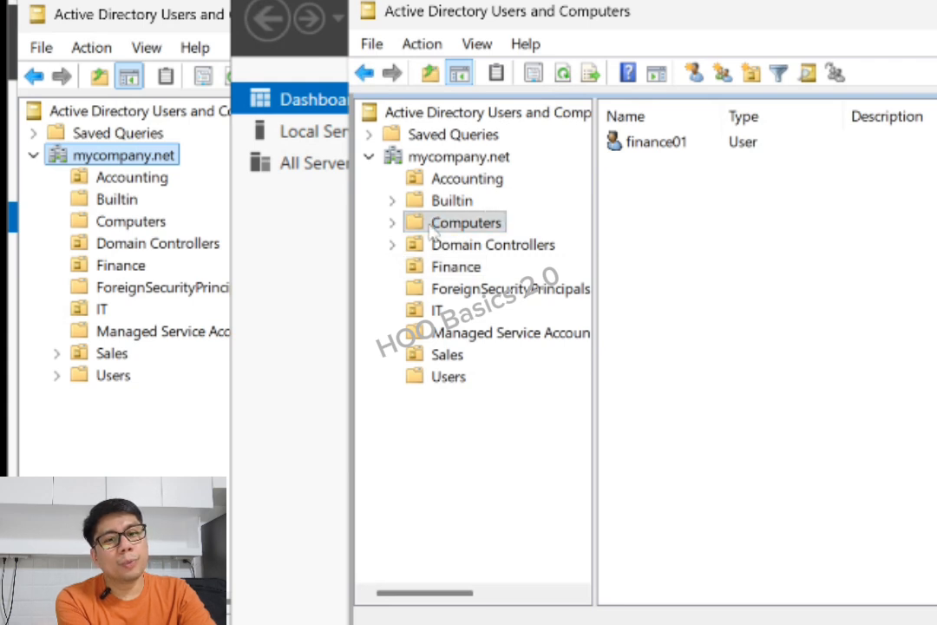
pyautogui.rightClick(747, 291)
pyautogui.click(805, 430)
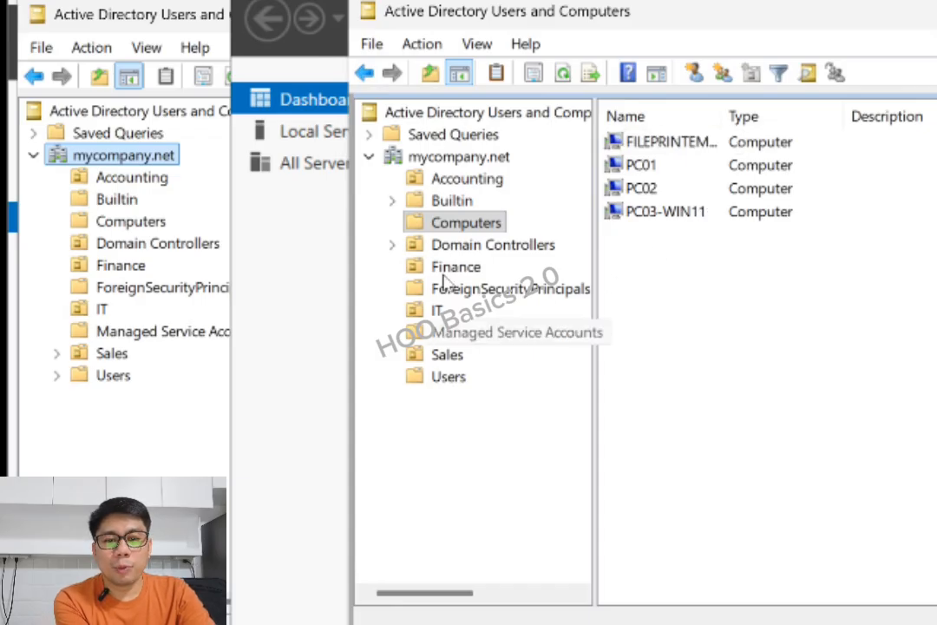
# Open Domain Controllers and select HOOBASICS2 to confirm its DC Type is GC alongside HOOBASICS
pyautogui.click(396, 246)
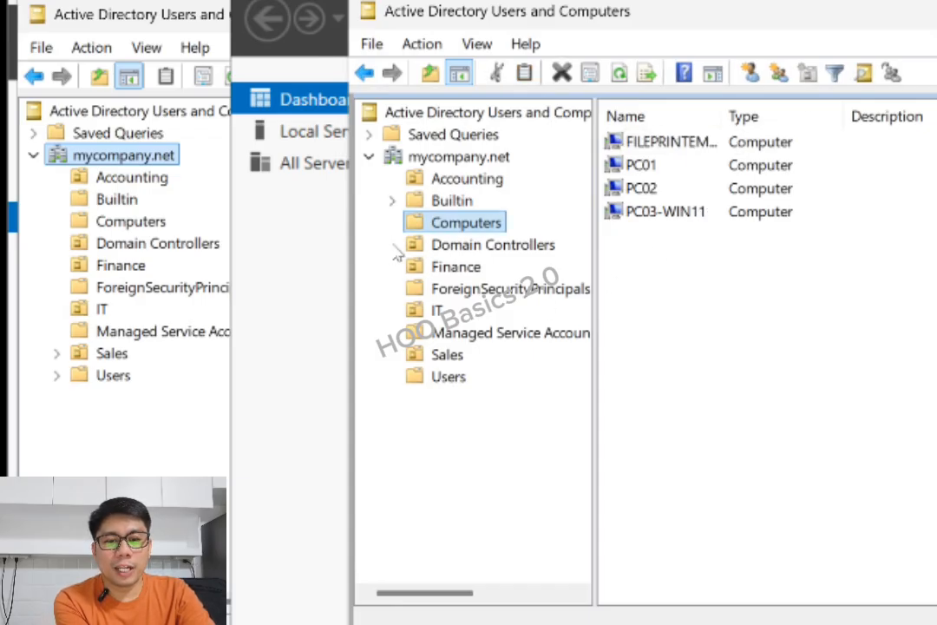
pyautogui.click(486, 247)
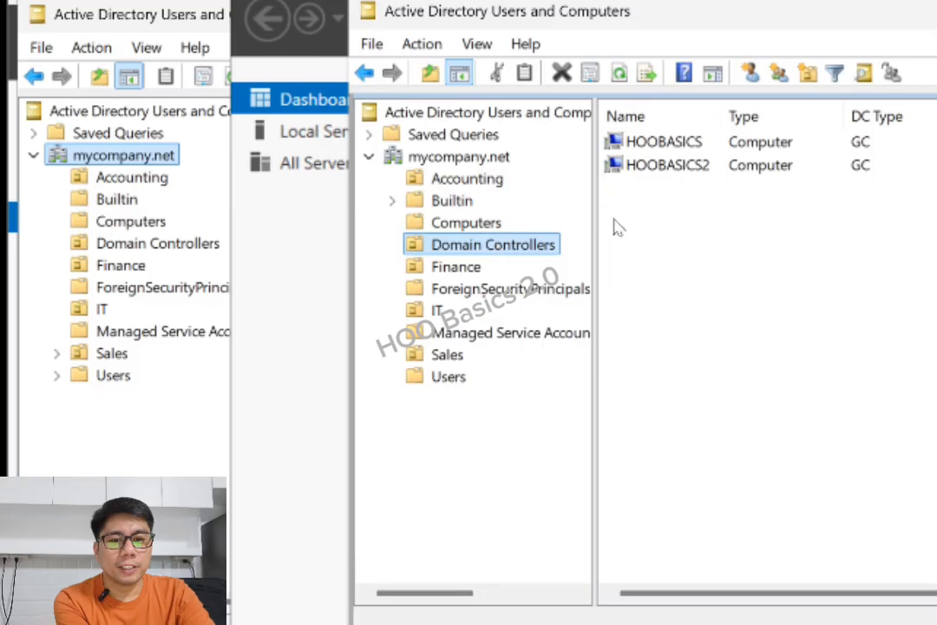
pyautogui.click(674, 169)
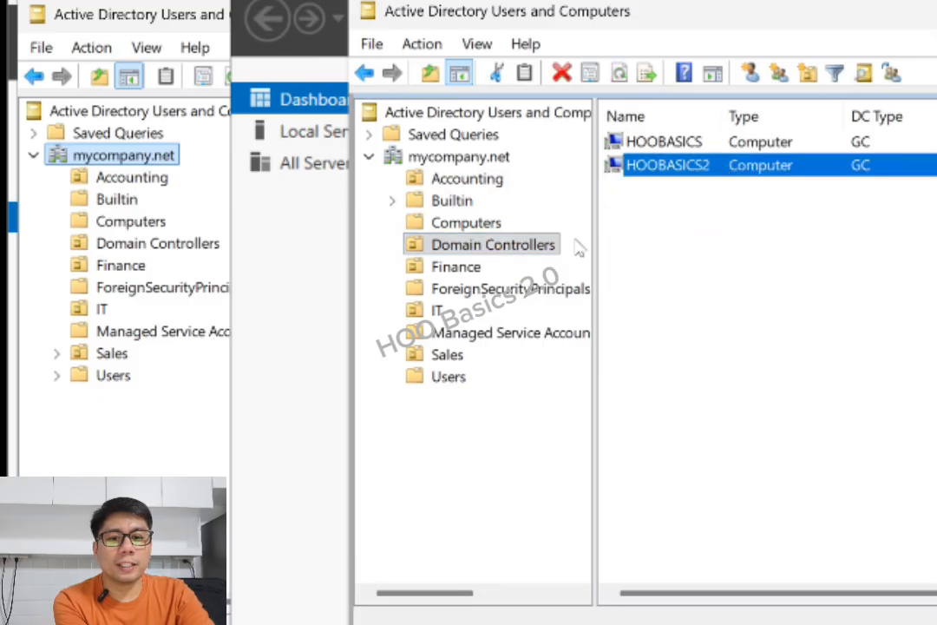
pyautogui.click(502, 249)
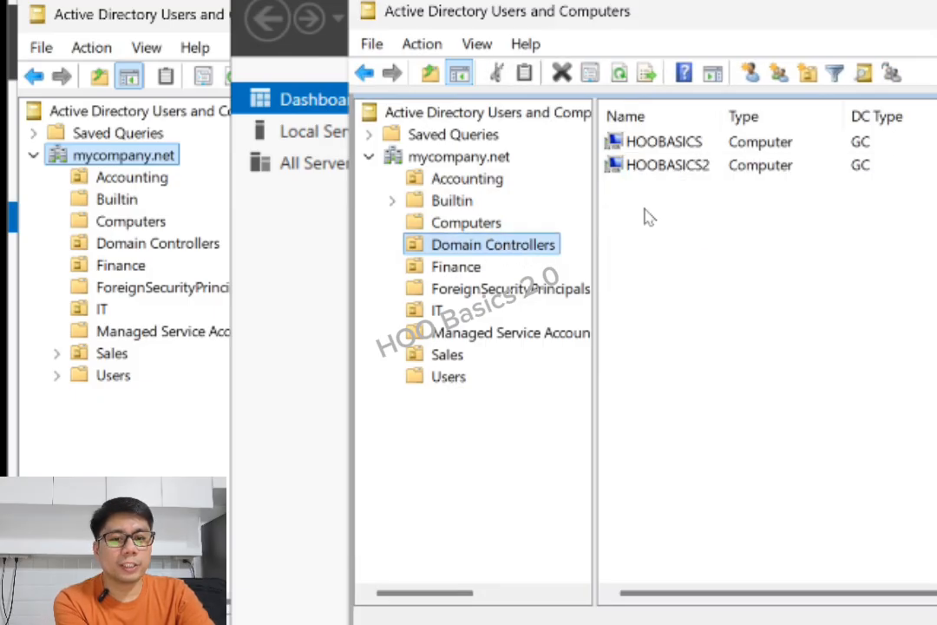
pyautogui.click(685, 166)
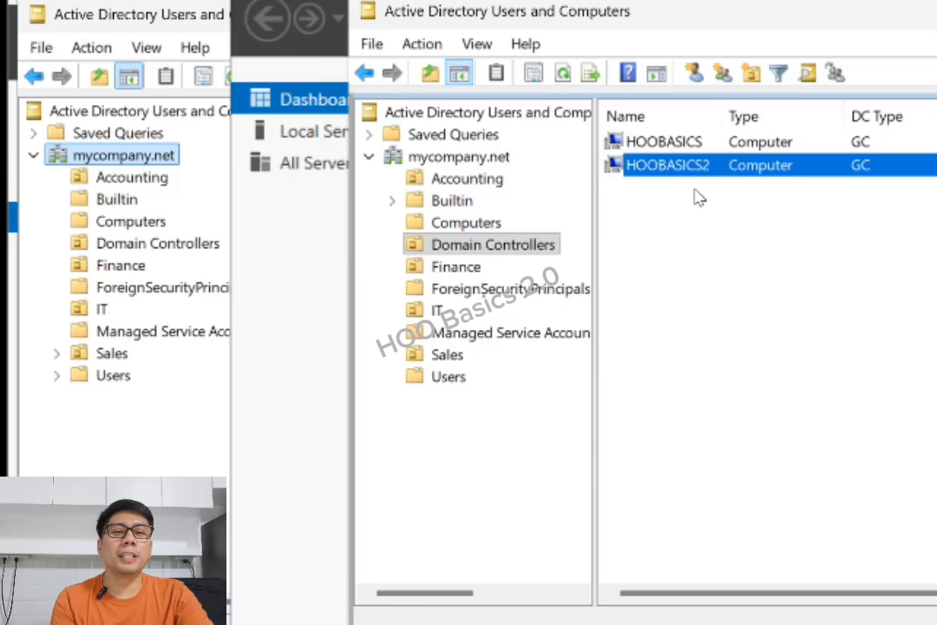